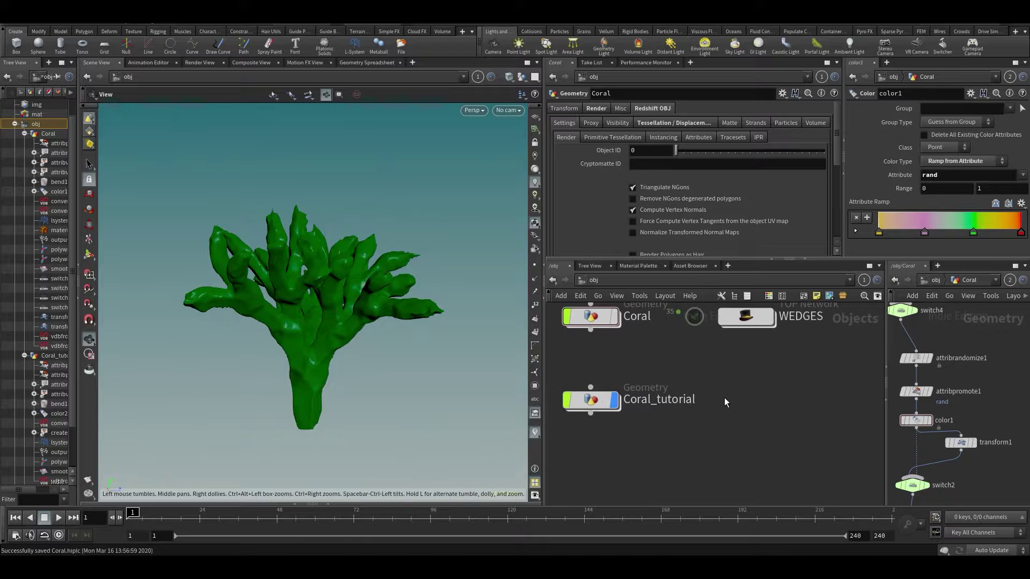
Look inside Coral_tutorial, return to /obj and search the node menu for 'top'
key(Tab)
key(Escape)
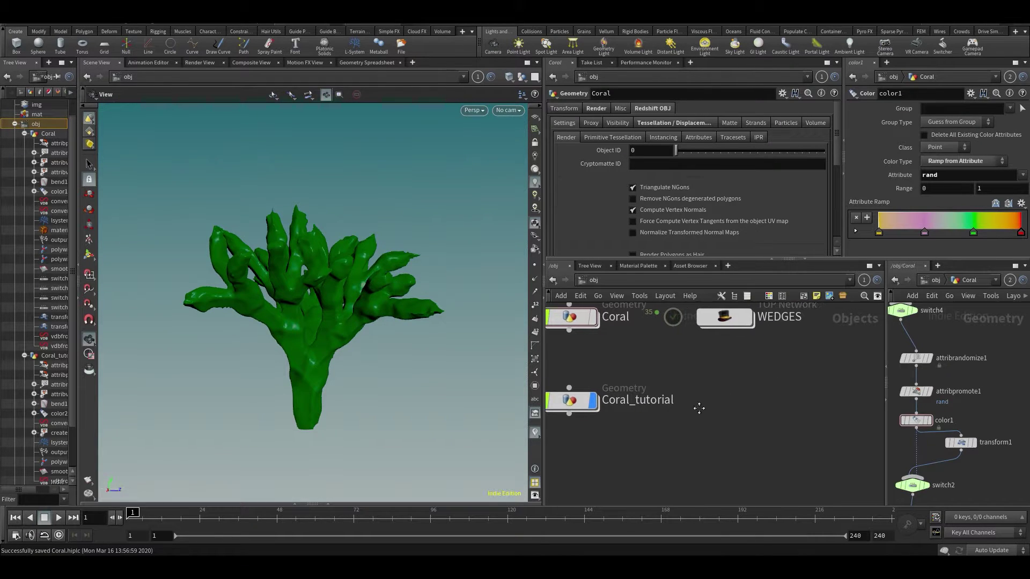
middle_drag(629, 441, 662, 361)
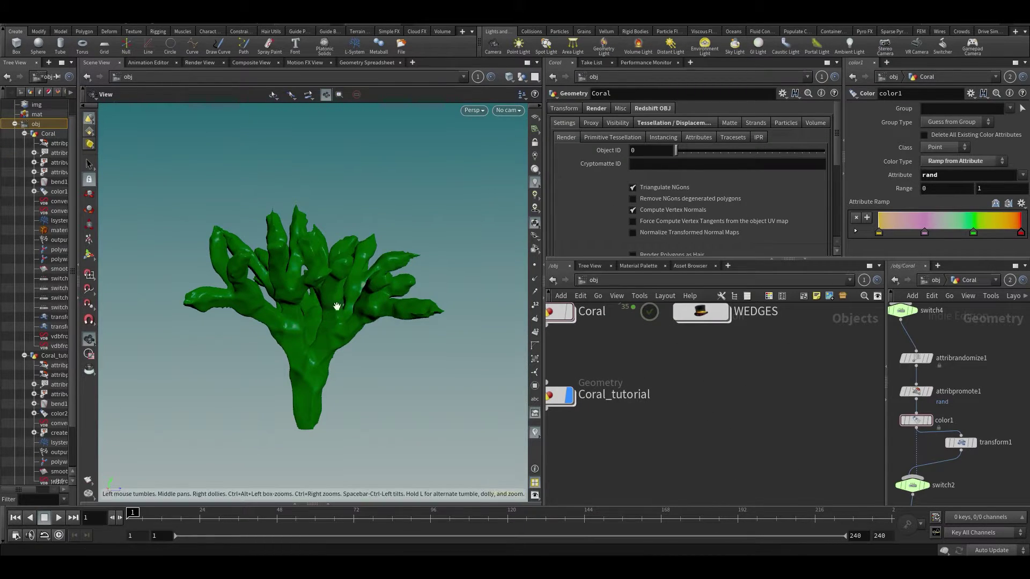
double_click(561, 397)
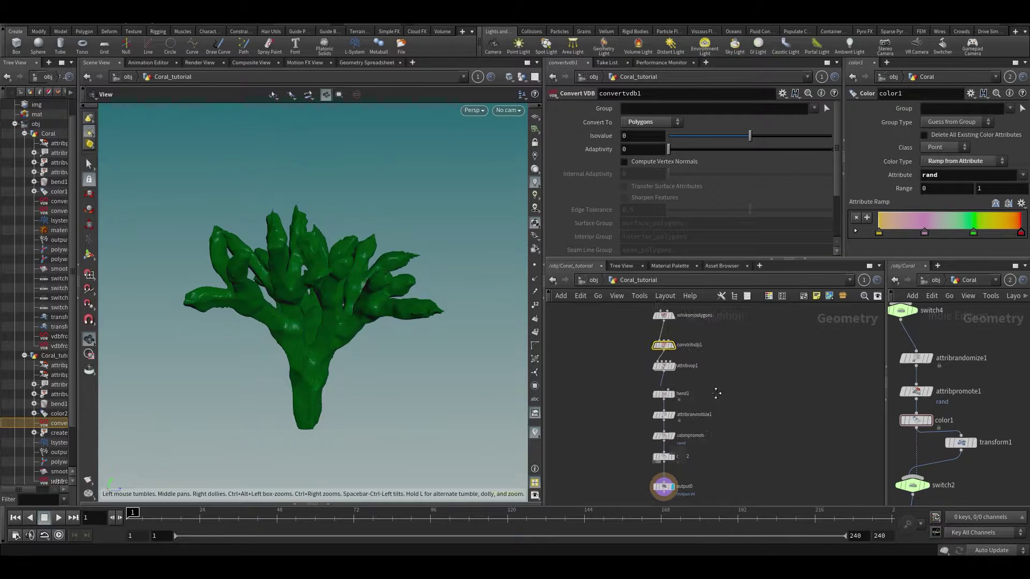
key(u)
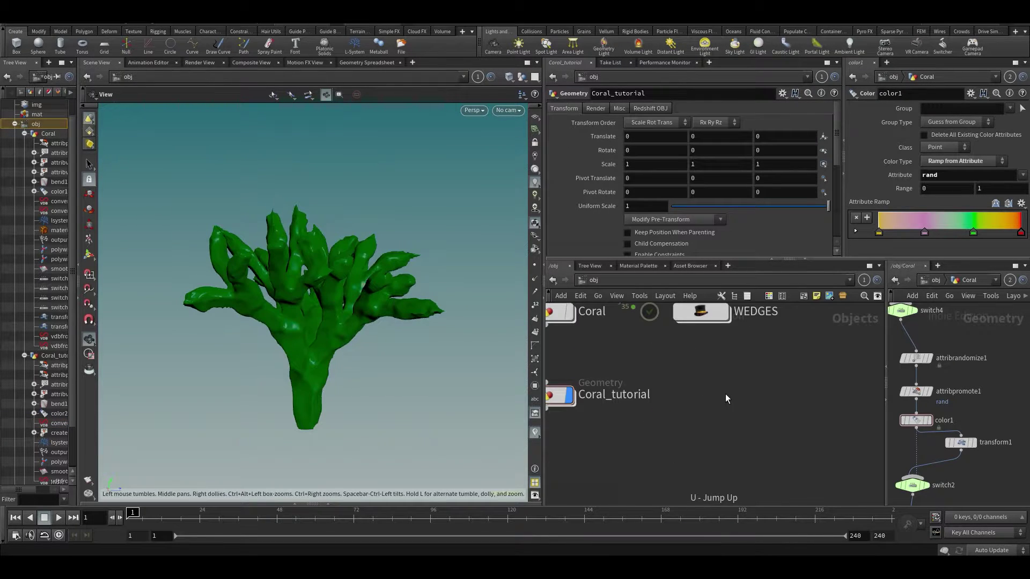
key(Tab)
text(top)
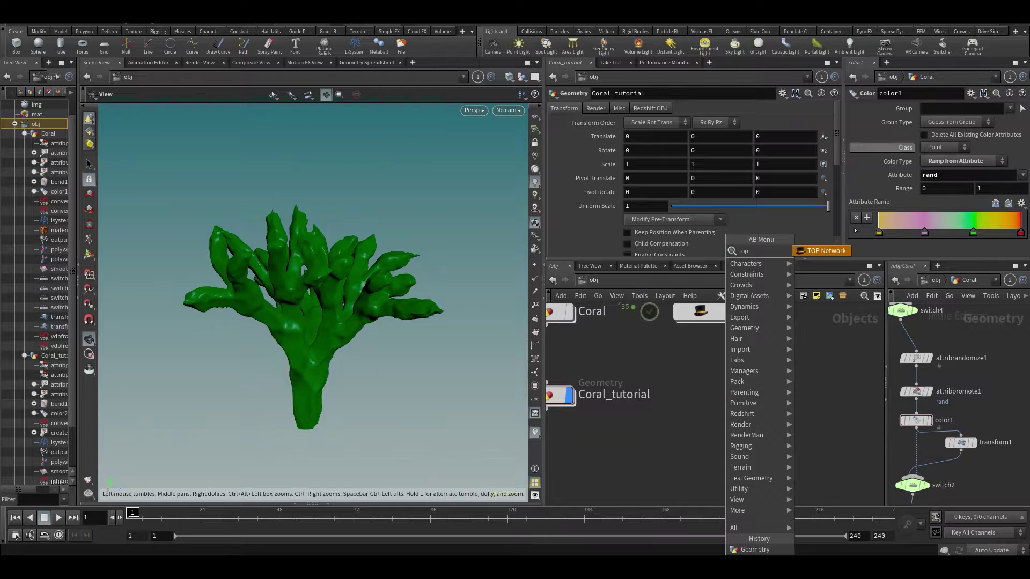
Place a TOP Network node, topnet1, beside Coral_tutorial directly under WEDGES
click(838, 255)
click(700, 403)
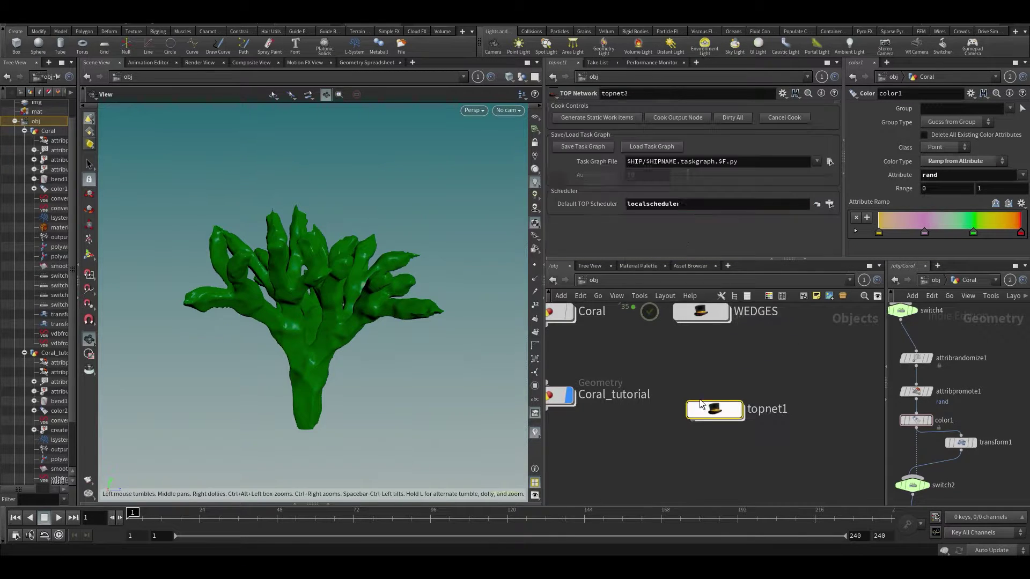
mouse_move(700, 403)
mouse_down()
mouse_move(652, 400)
mouse_move(687, 390)
mouse_up()
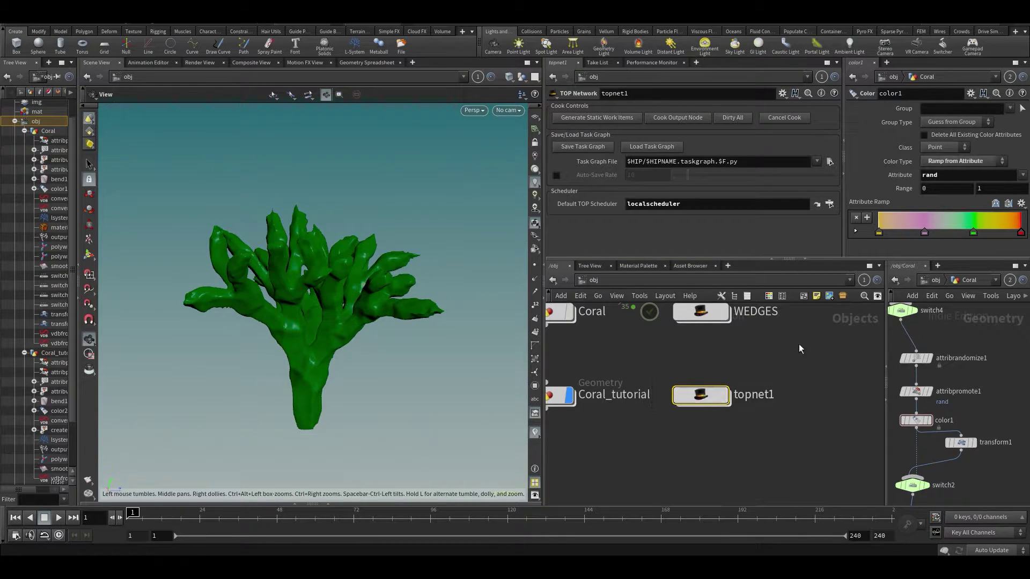
middle_drag(799, 349, 823, 385)
mouse_move(711, 429)
mouse_down()
mouse_move(710, 412)
mouse_move(706, 439)
mouse_up()
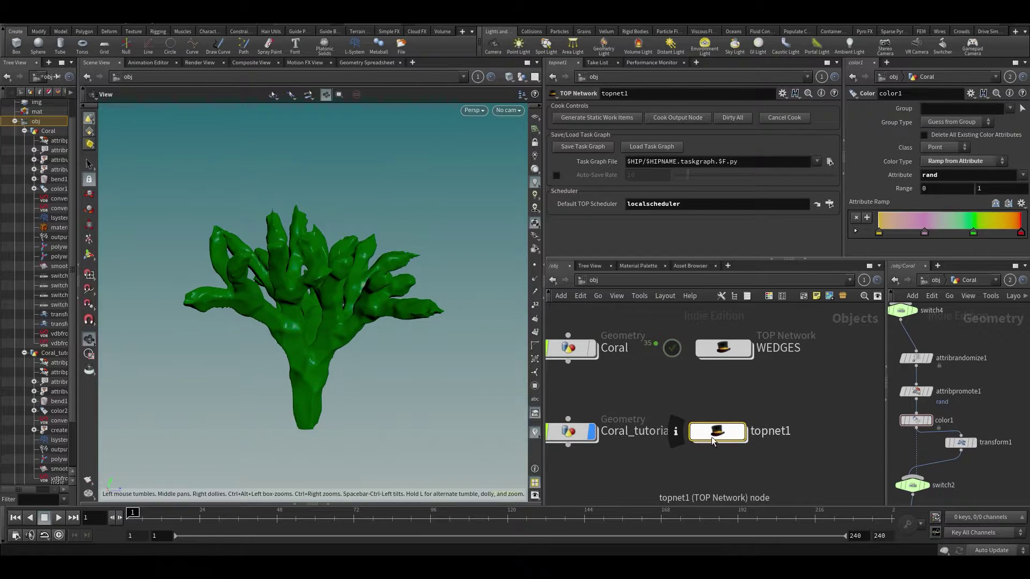
drag(659, 386, 833, 497)
drag(403, 299, 262, 333)
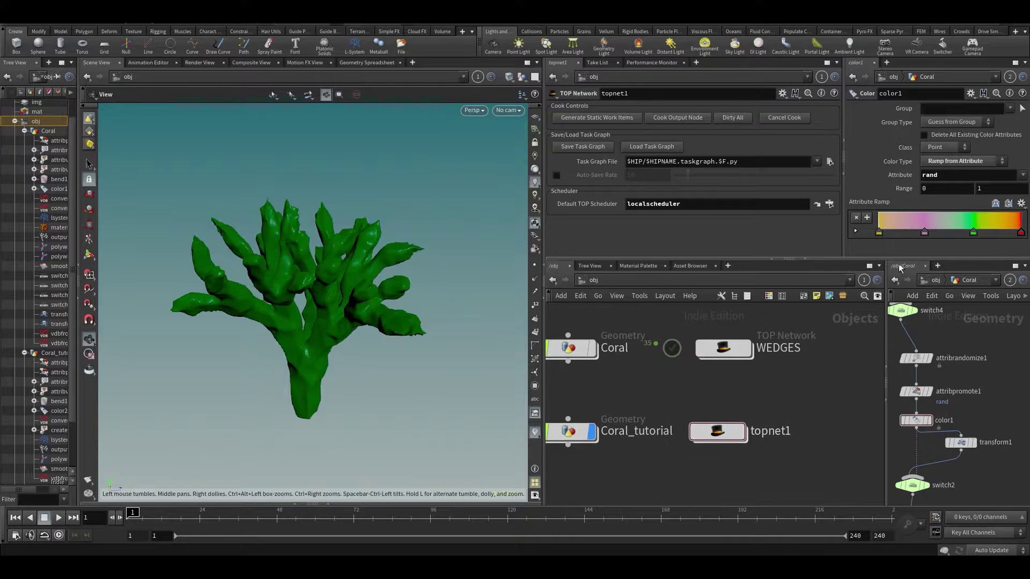
Widen the second network pane and dive into topnet1 there
drag(884, 352, 814, 348)
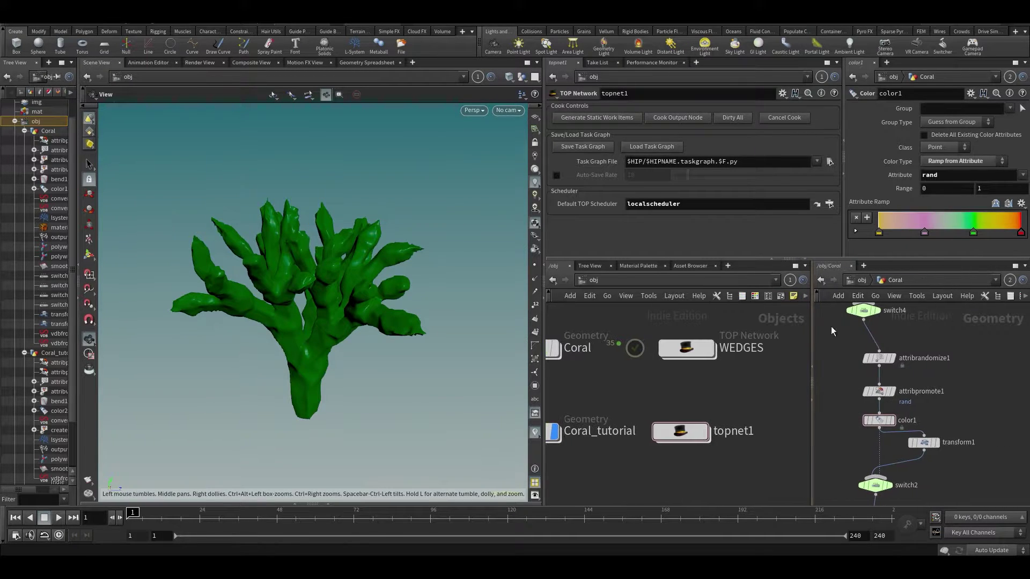
click(858, 280)
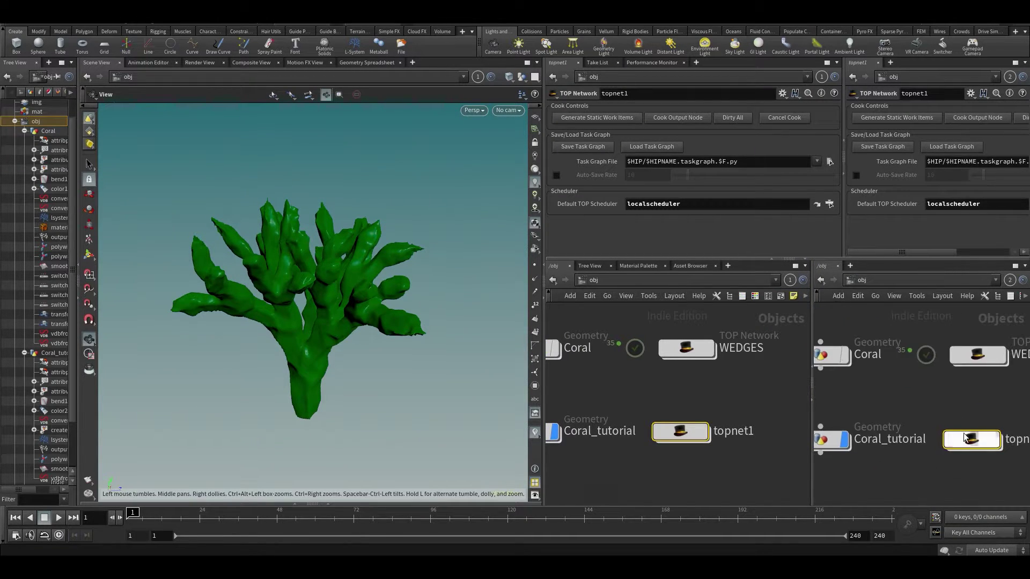
double_click(989, 458)
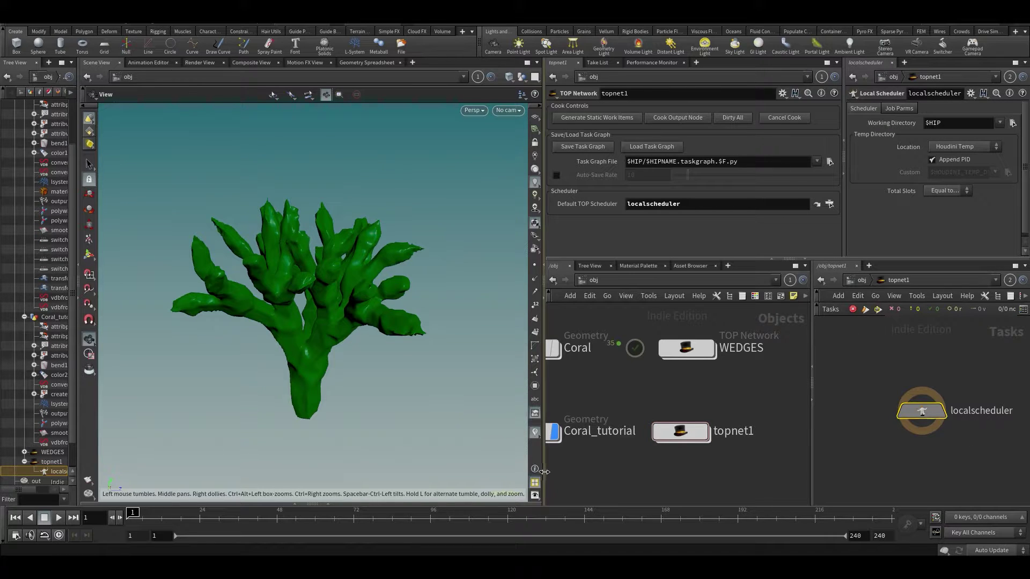
drag(543, 471, 467, 471)
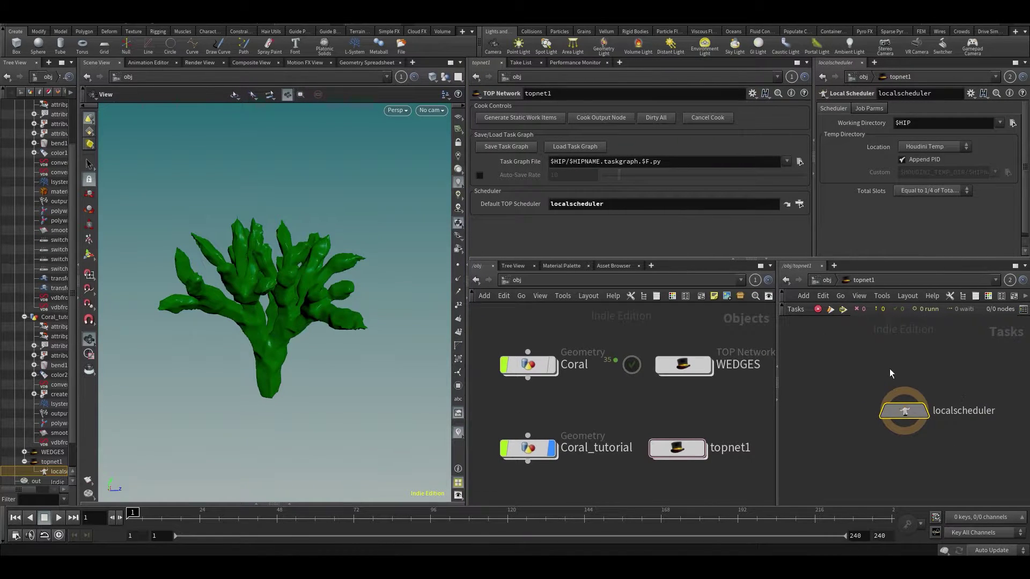
Add a Wedge node, wedge1, inside topnet1 via a 'we' search
key(Tab)
text(we)
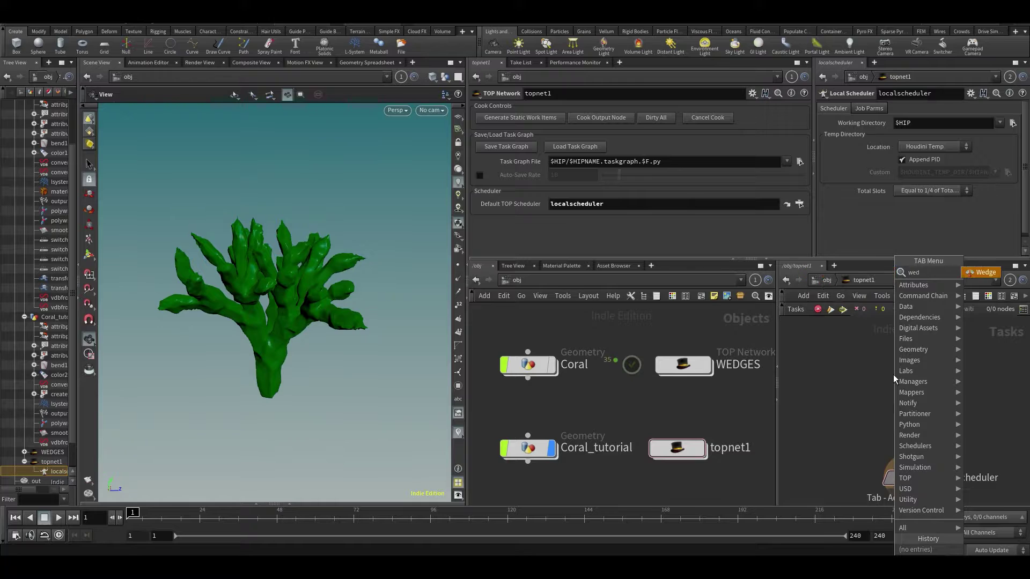
key(Return)
click(907, 386)
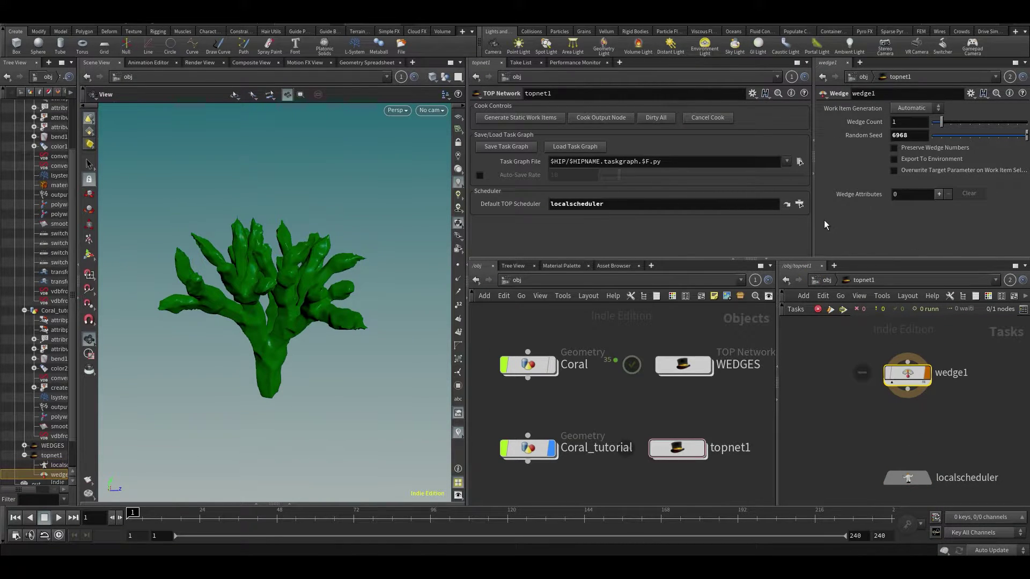
drag(813, 228, 778, 229)
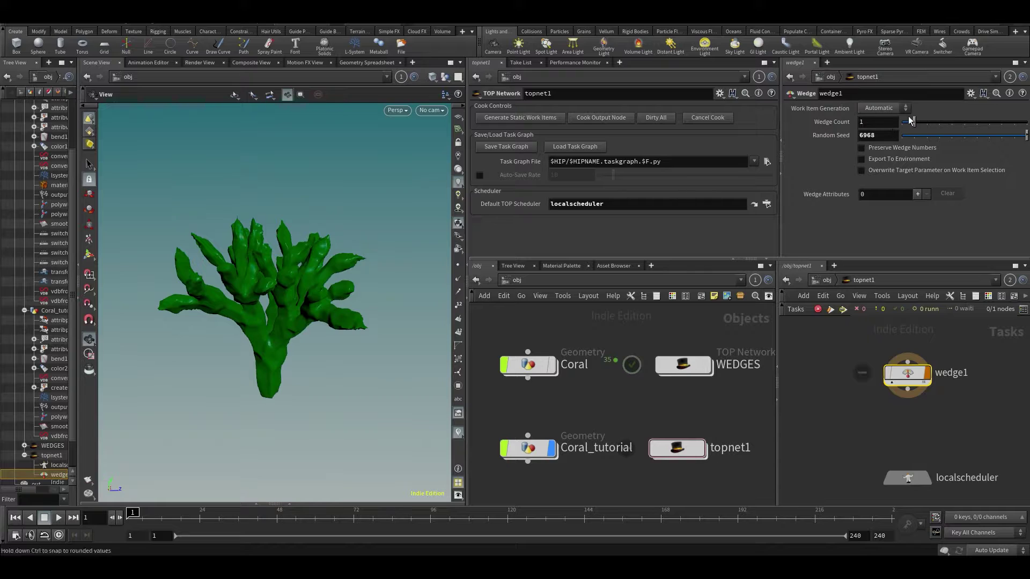
Set wedge1's Wedge Count to 10 and select lsystem1 inside Coral_tutorial
drag(913, 122, 1025, 122)
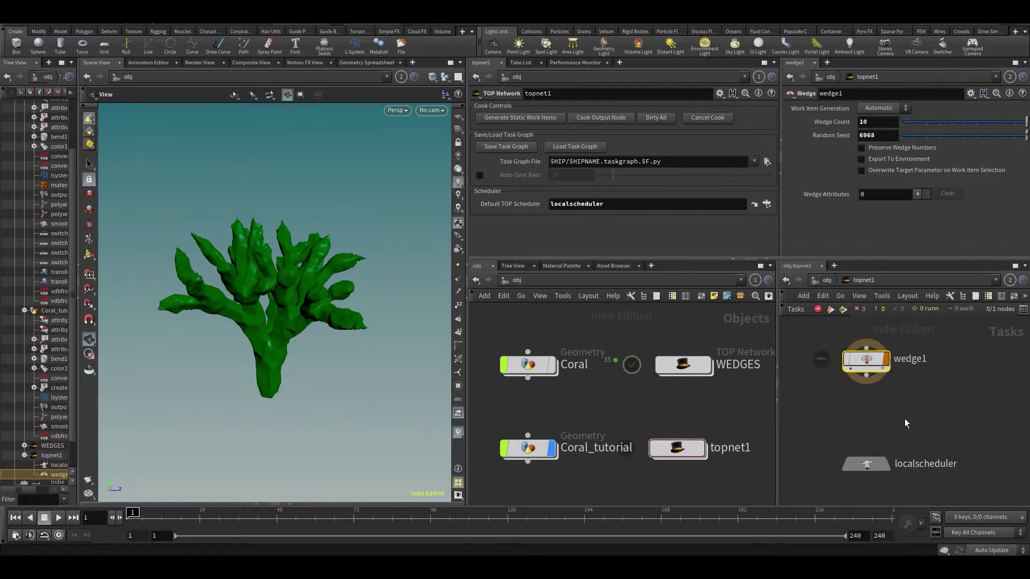
click(537, 446)
double_click(536, 445)
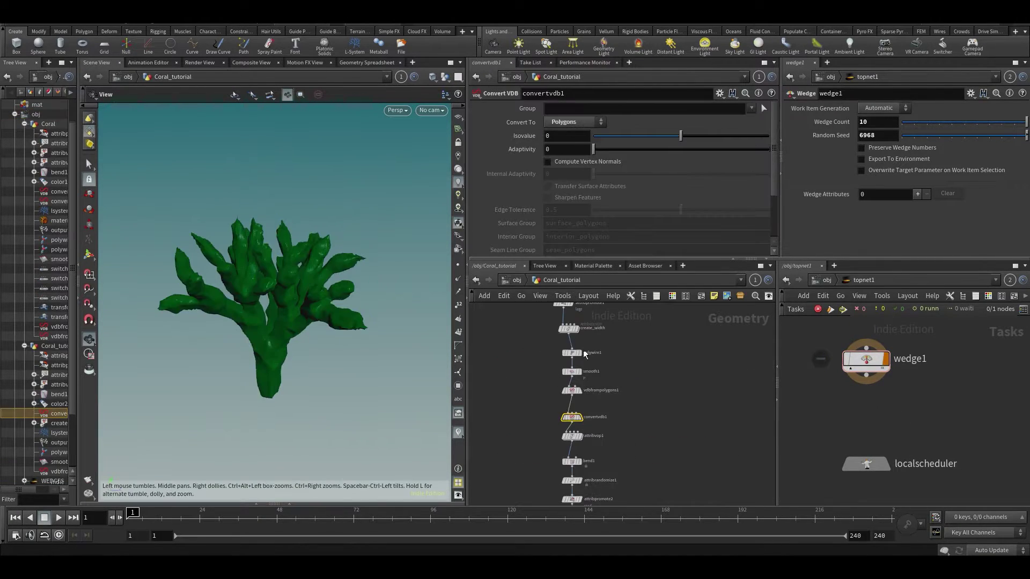
scroll(547, 423, up, 5)
scroll(548, 424, up, 4)
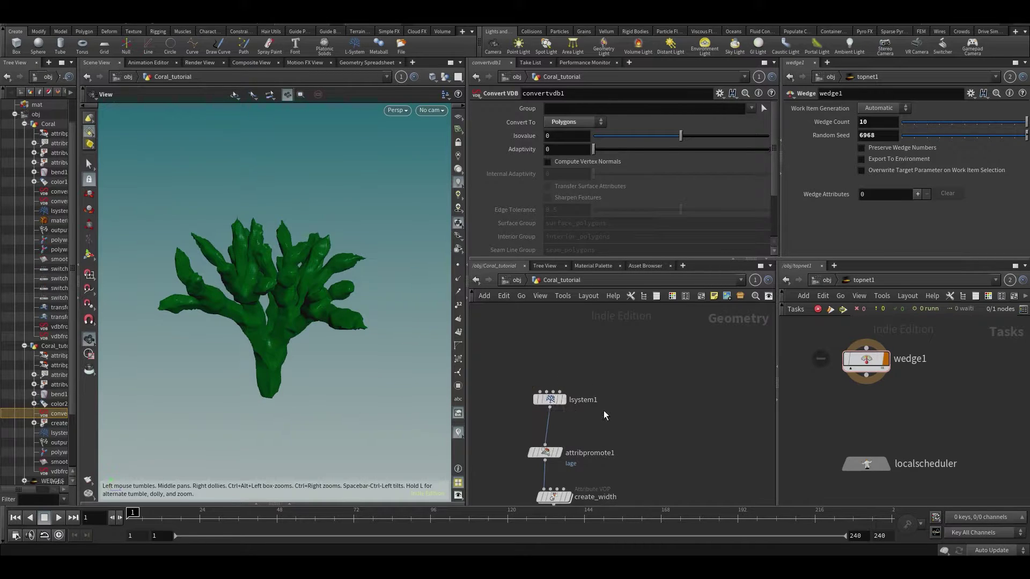
click(575, 396)
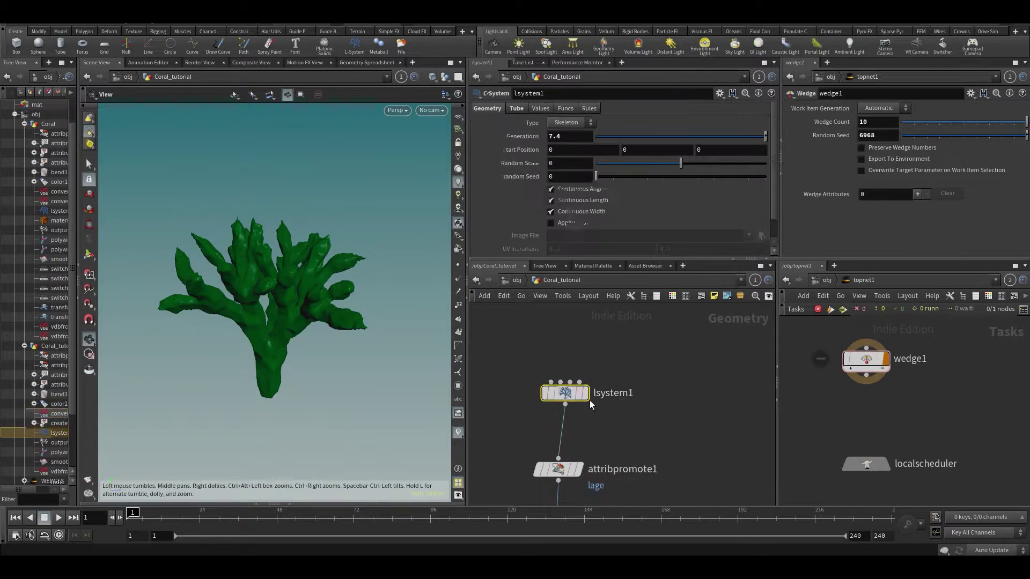
middle_drag(575, 395, 553, 371)
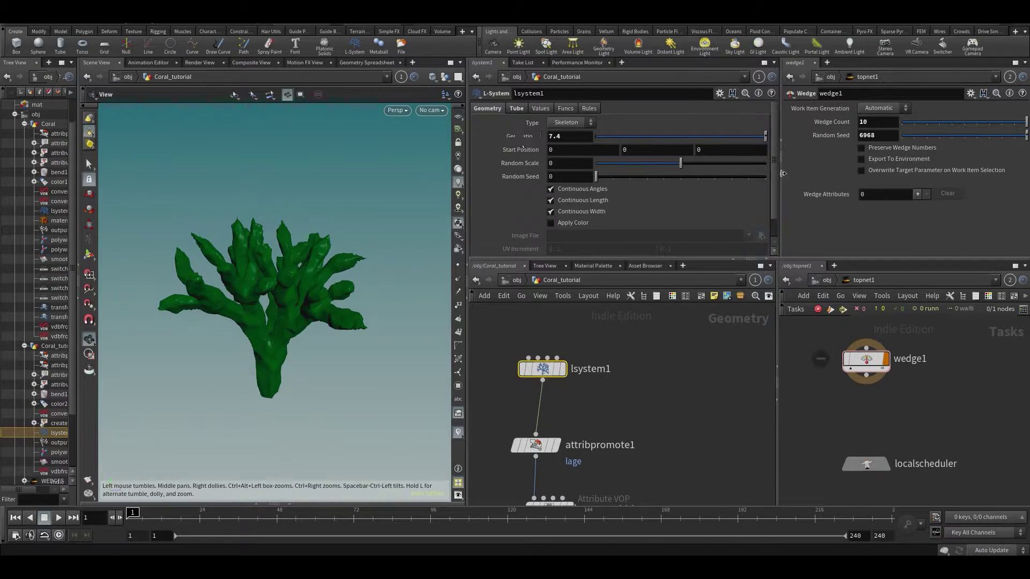
Try lsystem1 Generations values 5, 7.4, 1.42 and 3, settling on 10
drag(766, 137, 790, 143)
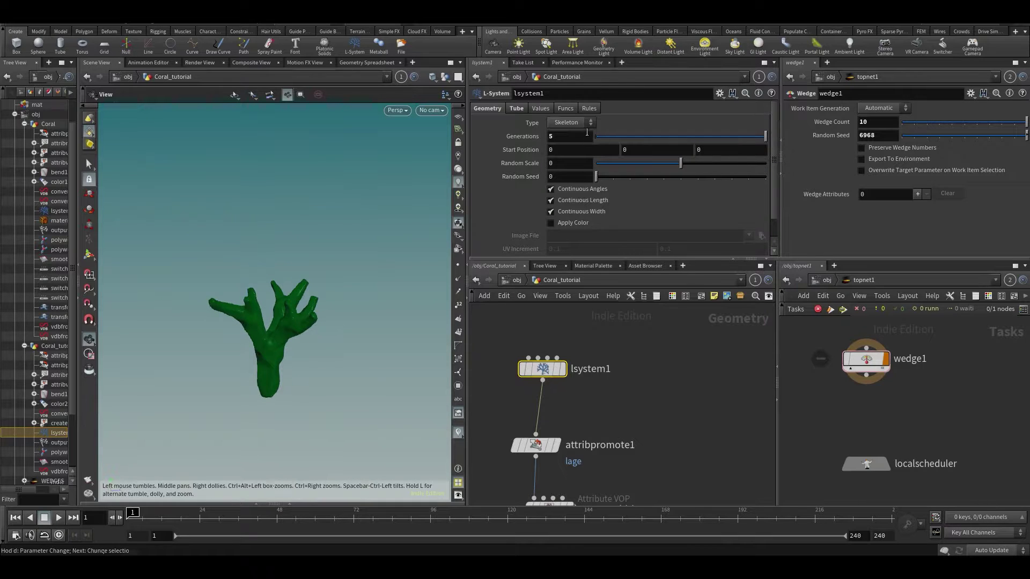
middle_drag(570, 136, 563, 167)
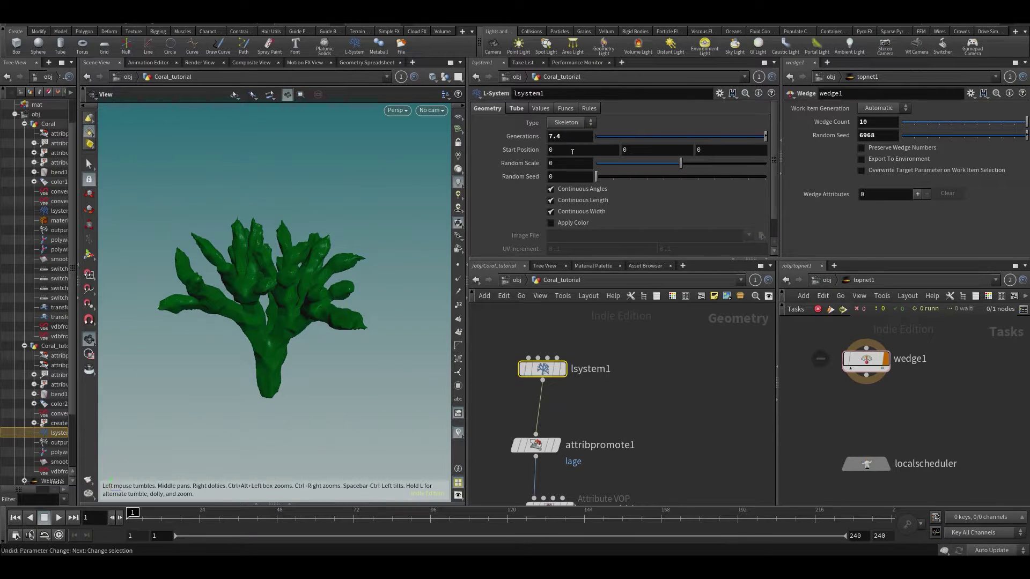
drag(631, 136, 688, 157)
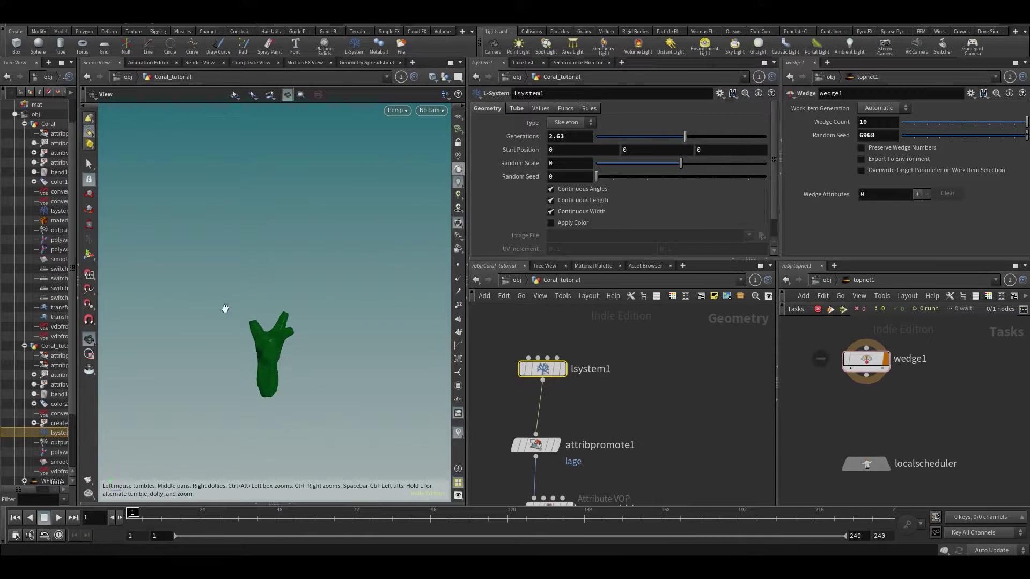
drag(223, 305, 247, 287)
click(558, 136)
text(3)
key(Return)
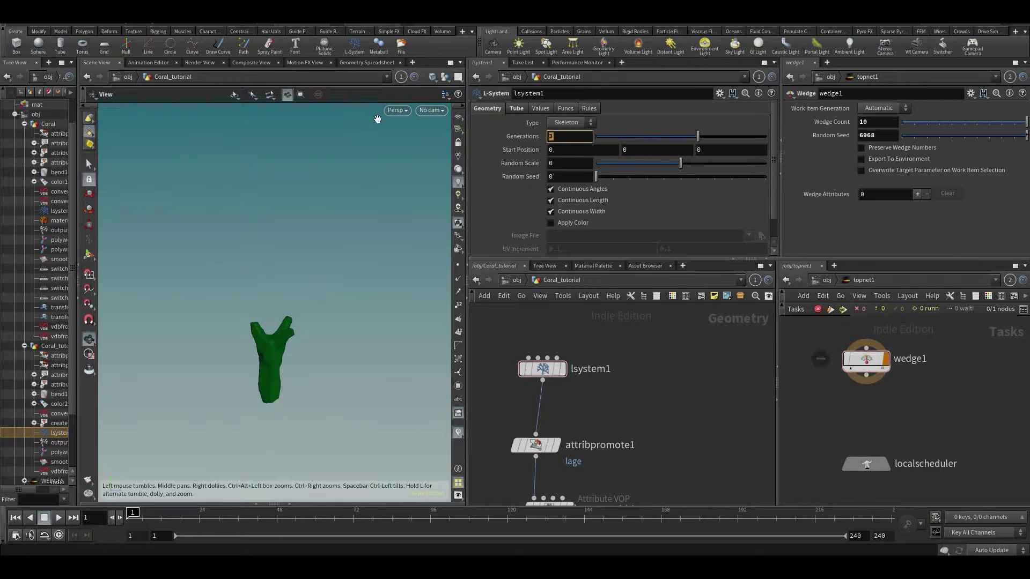
text(10)
key(Return)
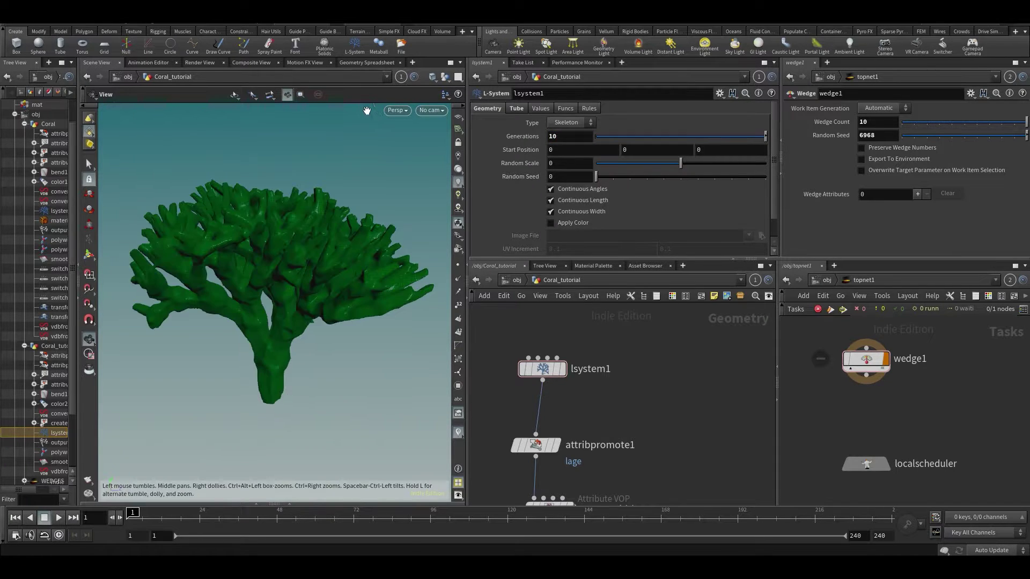
Undo the 3-generation change and add a wedge attribute named gen
key(ctrl+z)
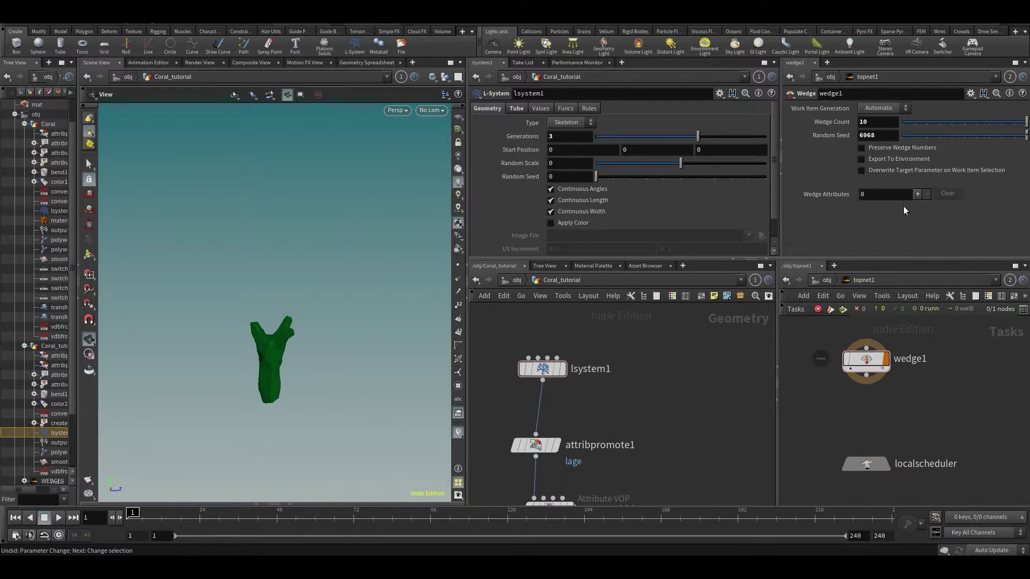
click(918, 194)
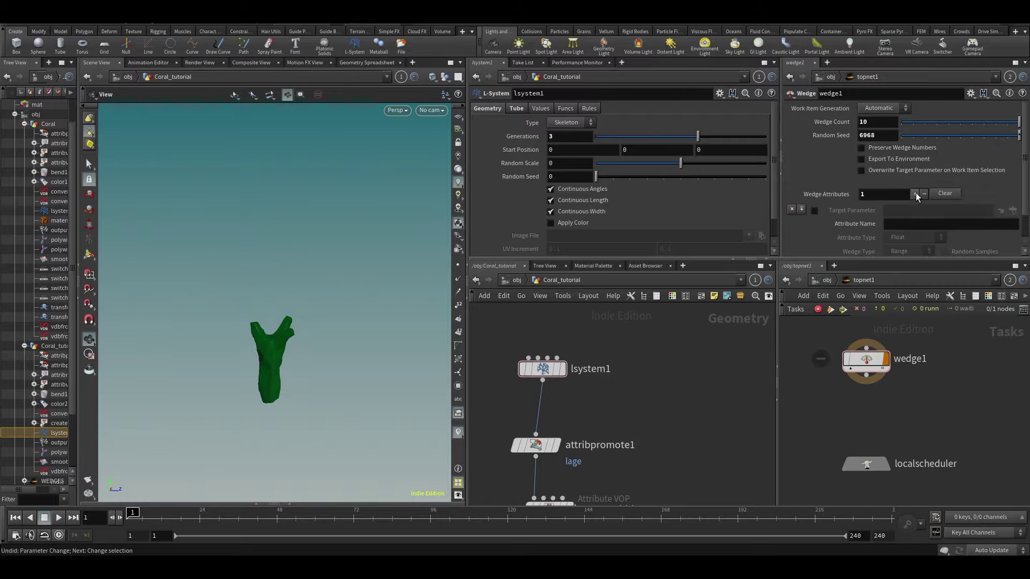
scroll(955, 215, down, 1)
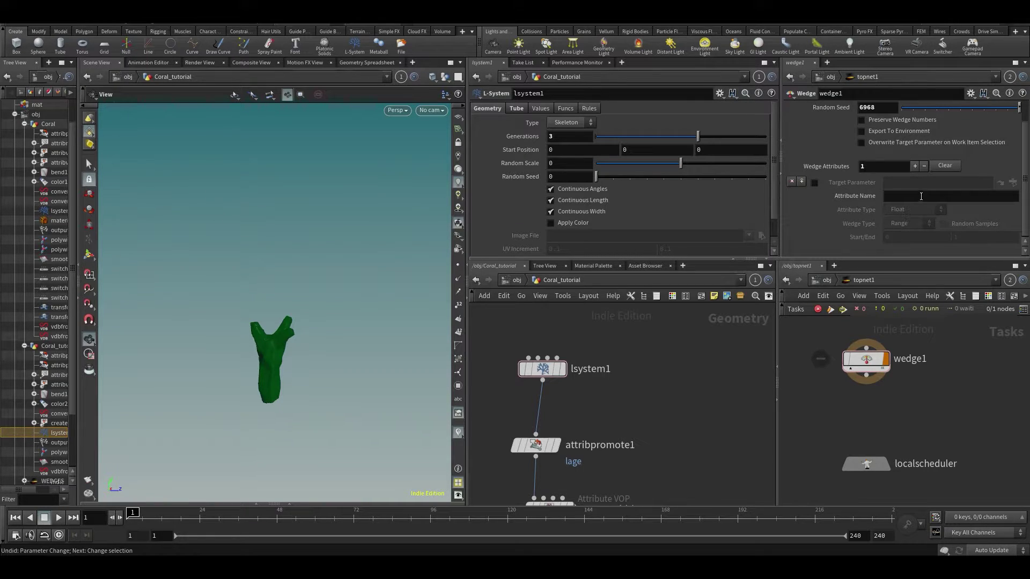
click(921, 196)
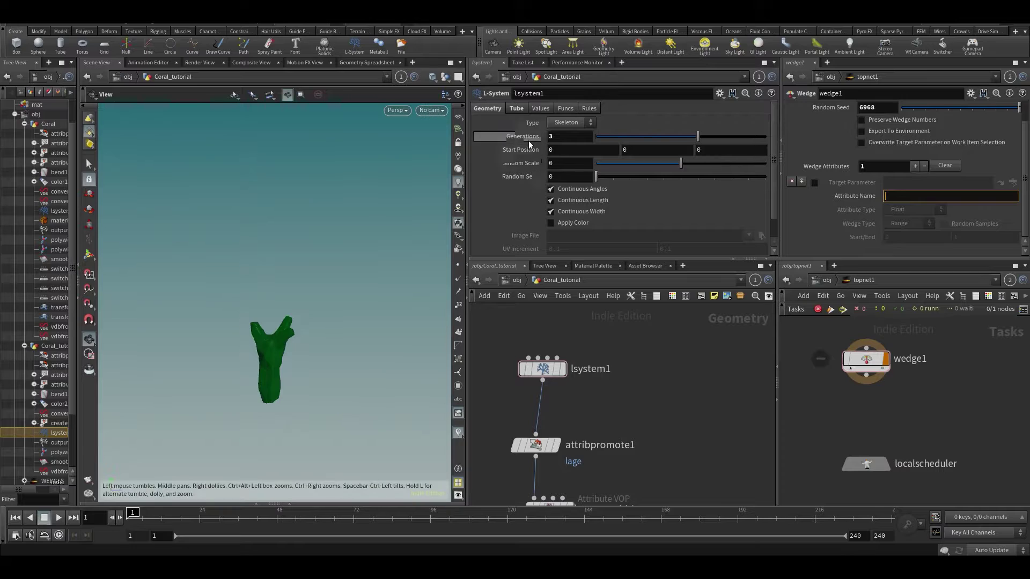
text(gene)
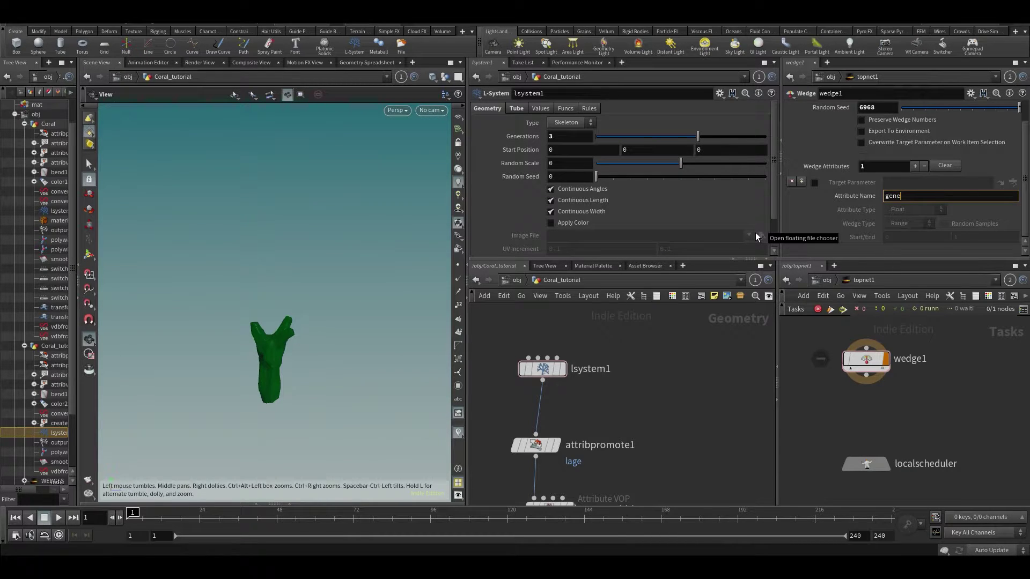
key(BackSpace)
key(Return)
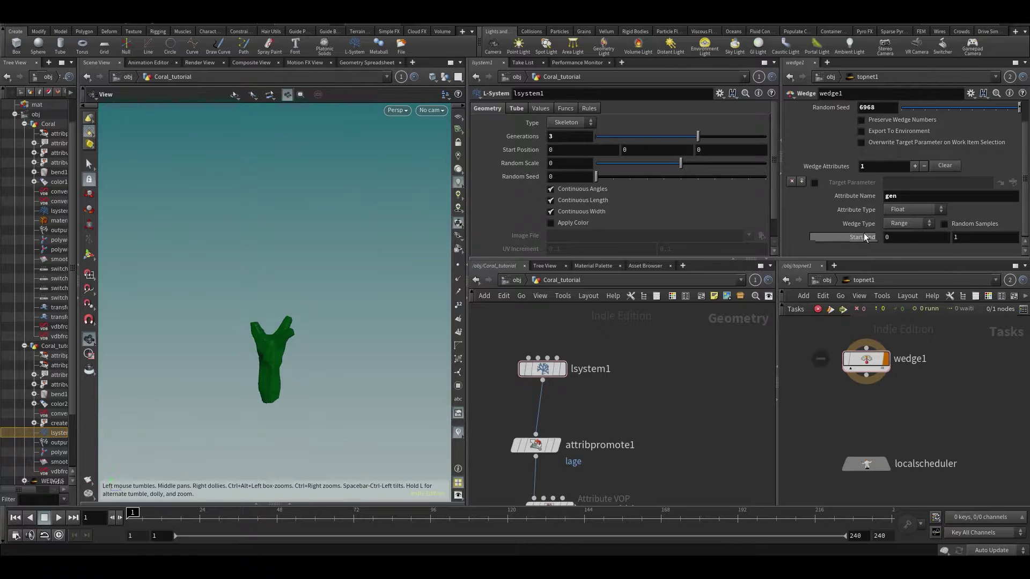
Give gen a range of 3 to 10 with Random Samples enabled
click(901, 237)
text(3)
click(980, 237)
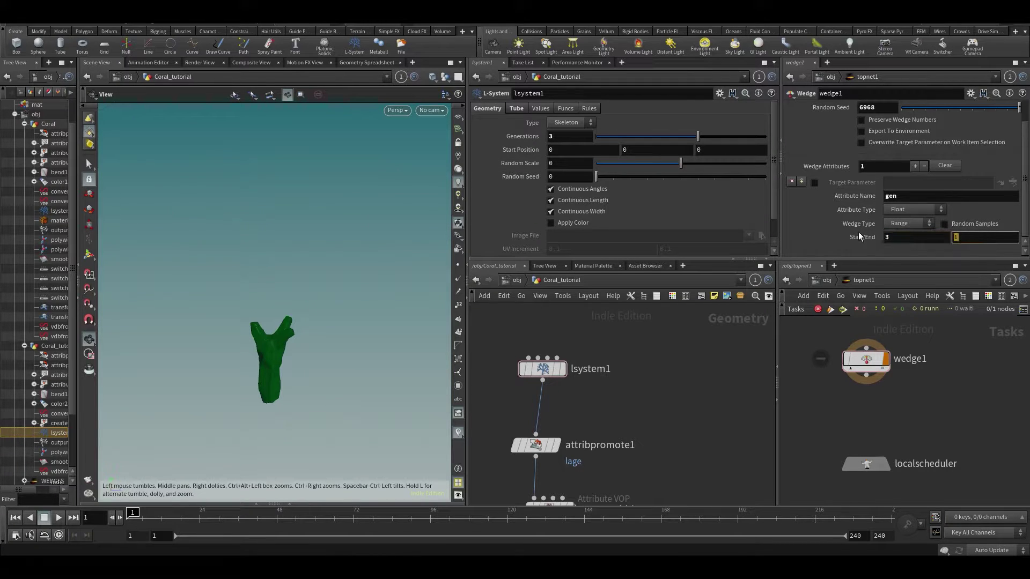
text(10)
key(Return)
click(962, 228)
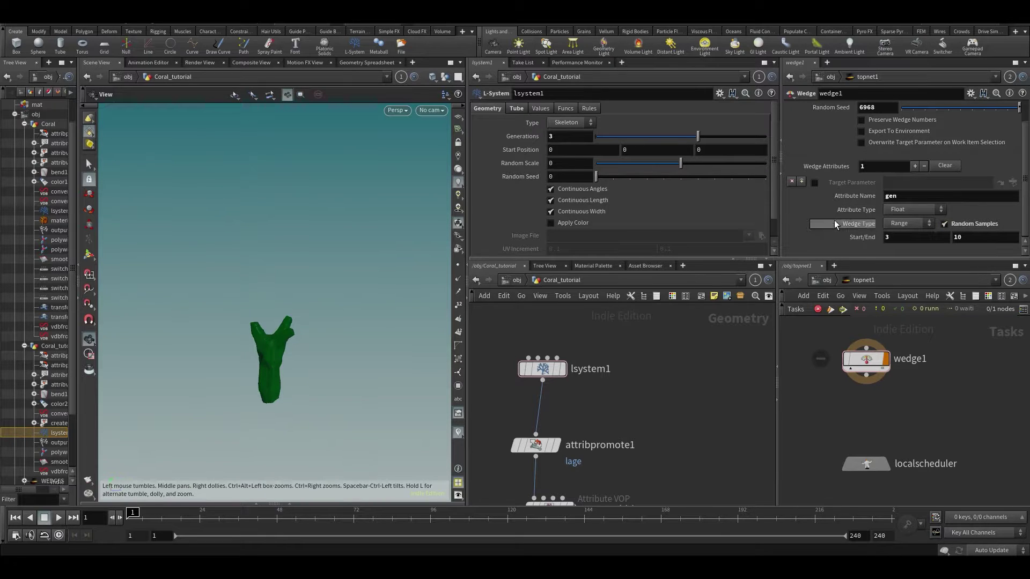
drag(540, 144, 1005, 171)
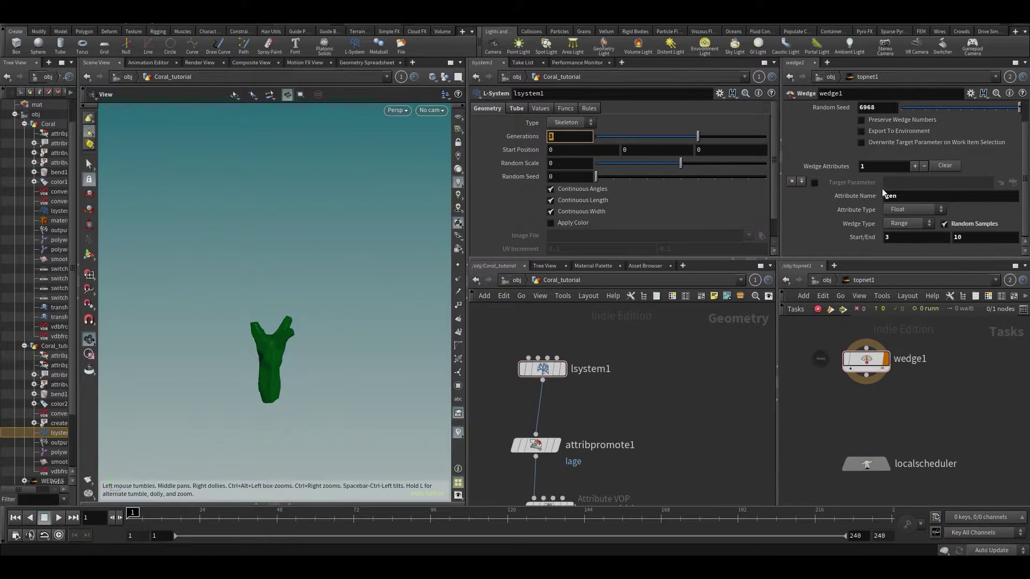
text(@gen)
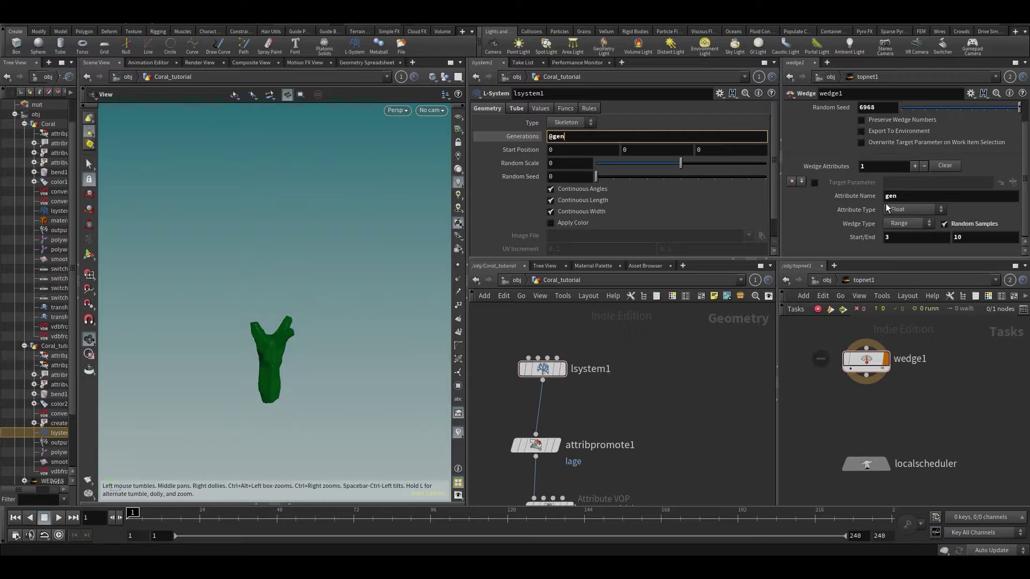
key(Return)
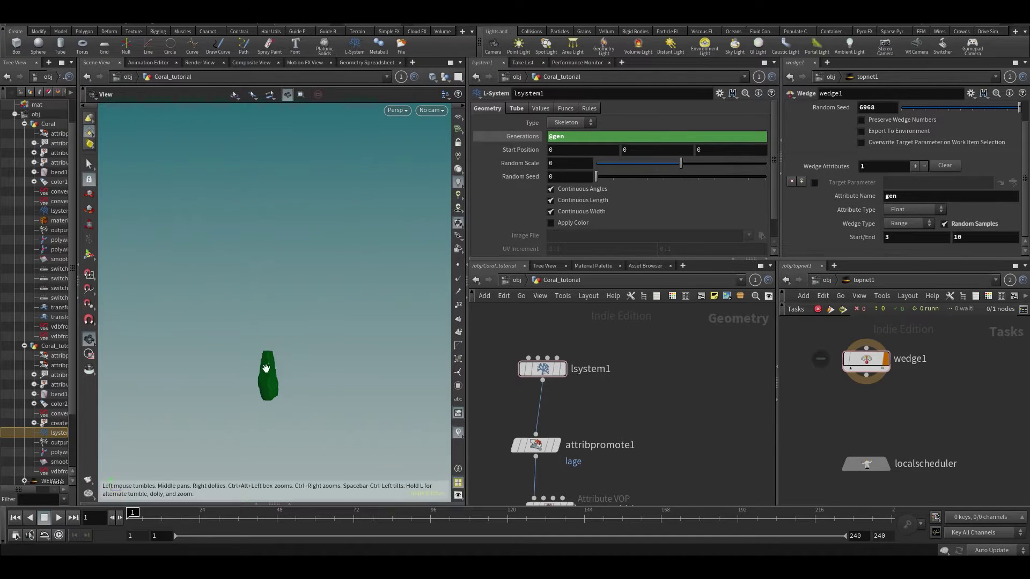
click(552, 136)
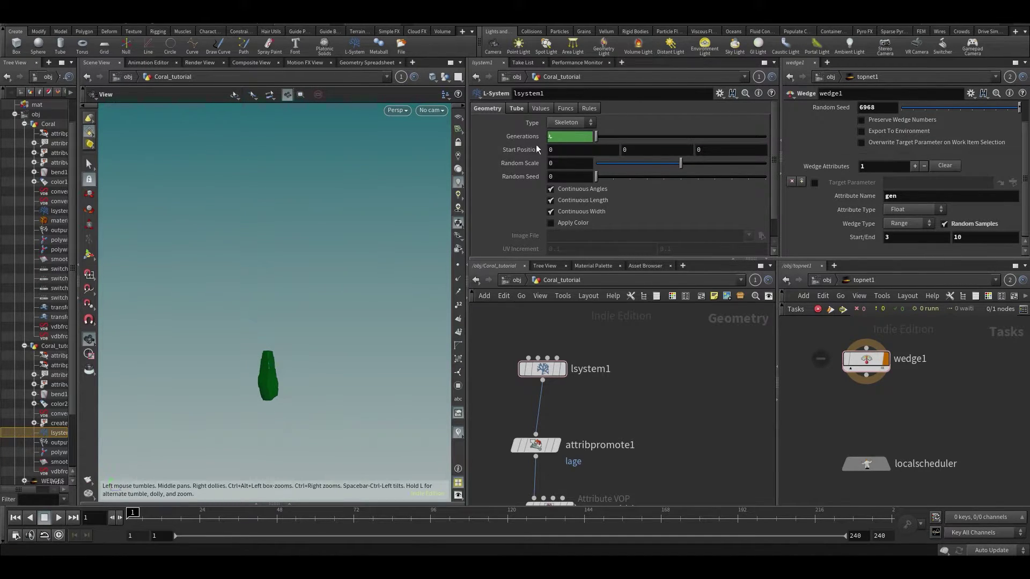
Reposition wedge1 in the task network and save the coral scene with Ctrl+S
mouse_move(867, 360)
mouse_down()
mouse_move(849, 359)
mouse_move(857, 379)
mouse_move(870, 370)
mouse_up()
key(ctrl+s)
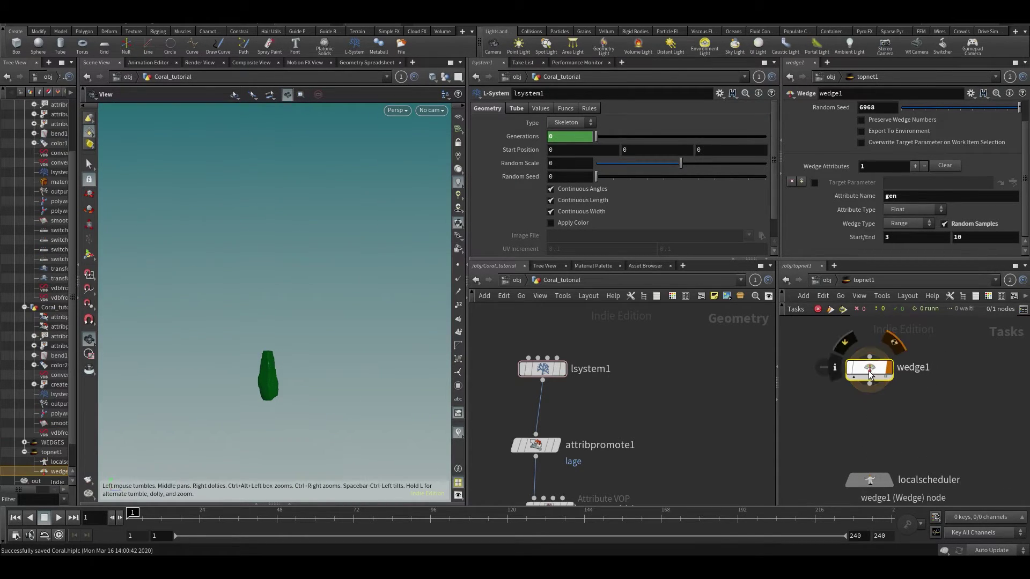
right_click(869, 374)
mouse_move(884, 369)
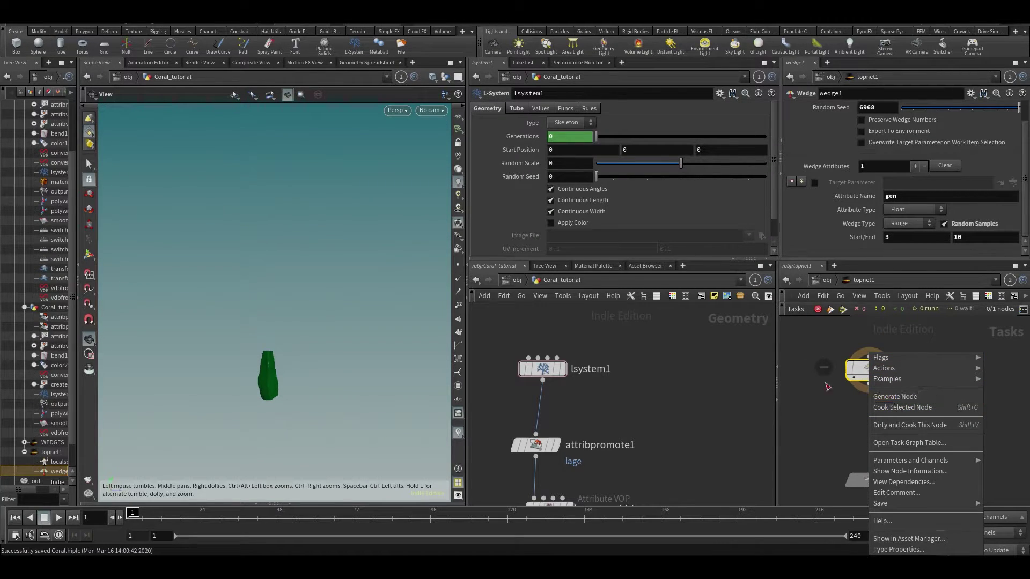
click(838, 427)
Dirty and cook wedge1 with Shift+V
right_click(871, 374)
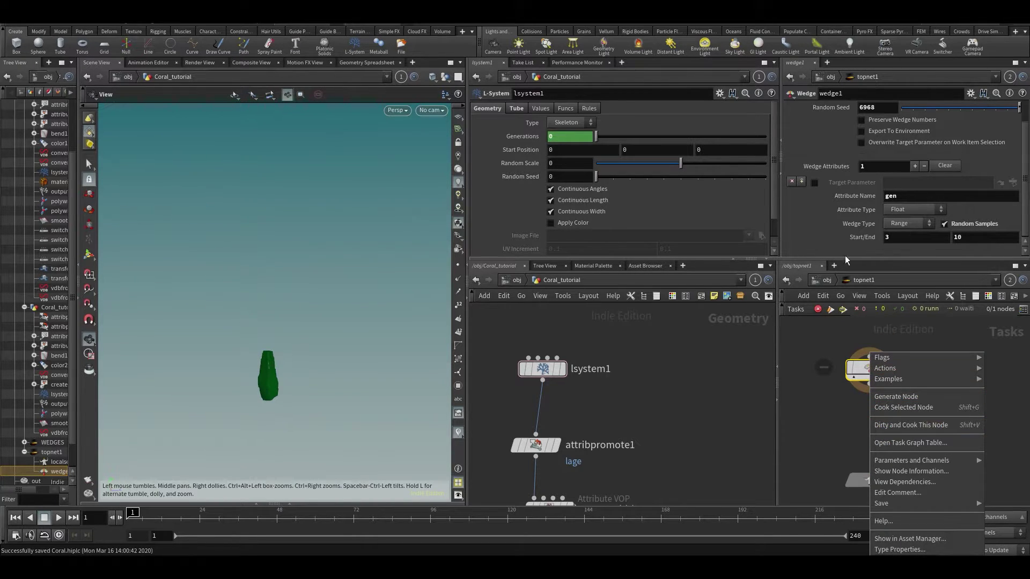
mouse_move(958, 356)
click(865, 403)
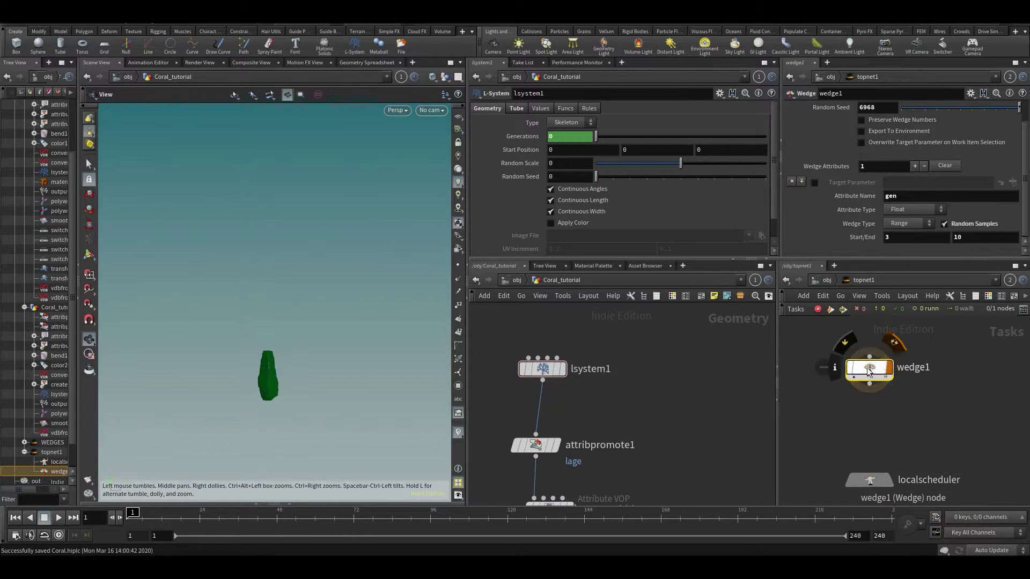
drag(869, 374, 869, 367)
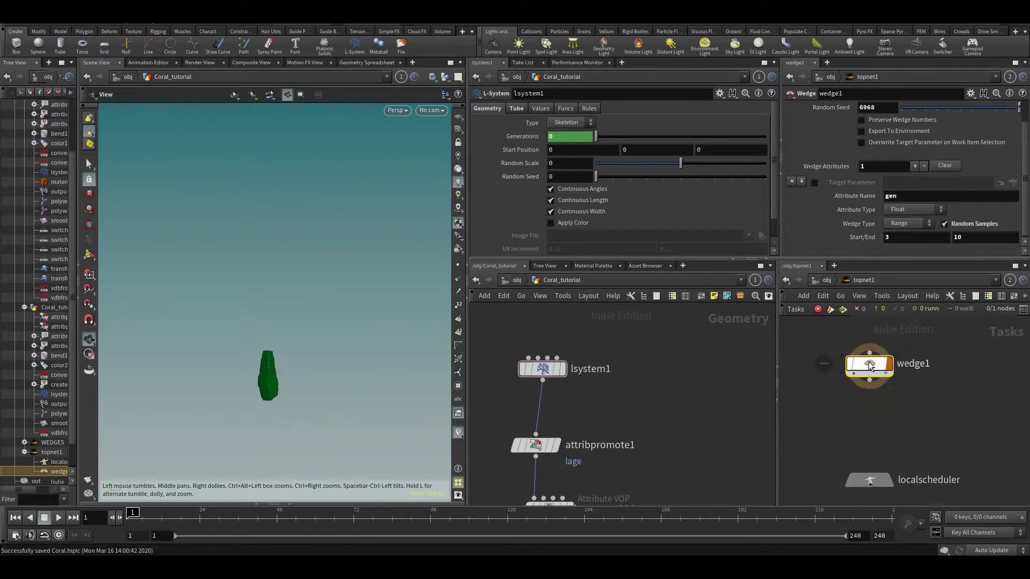
mouse_move(865, 370)
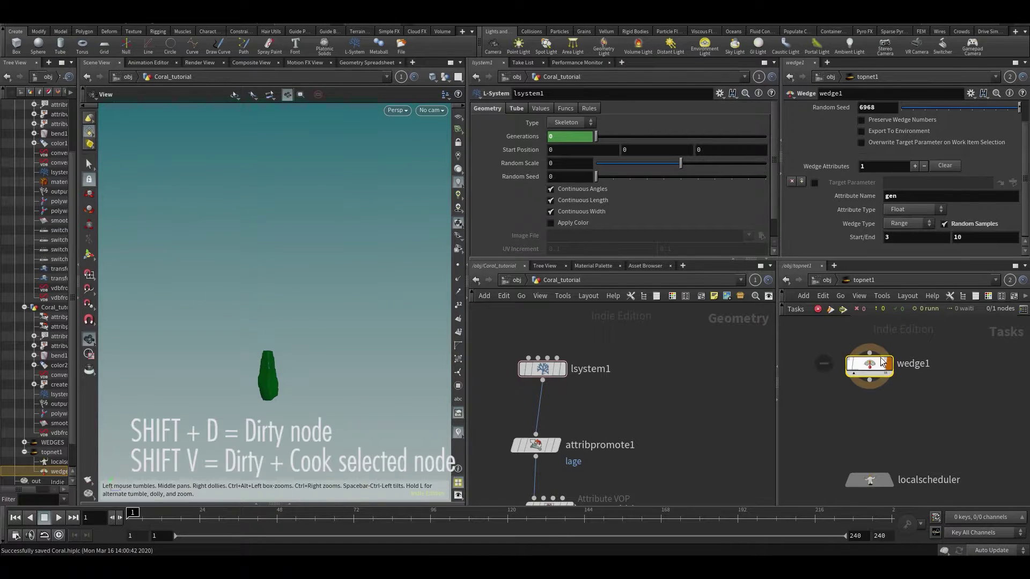
key(shift+v)
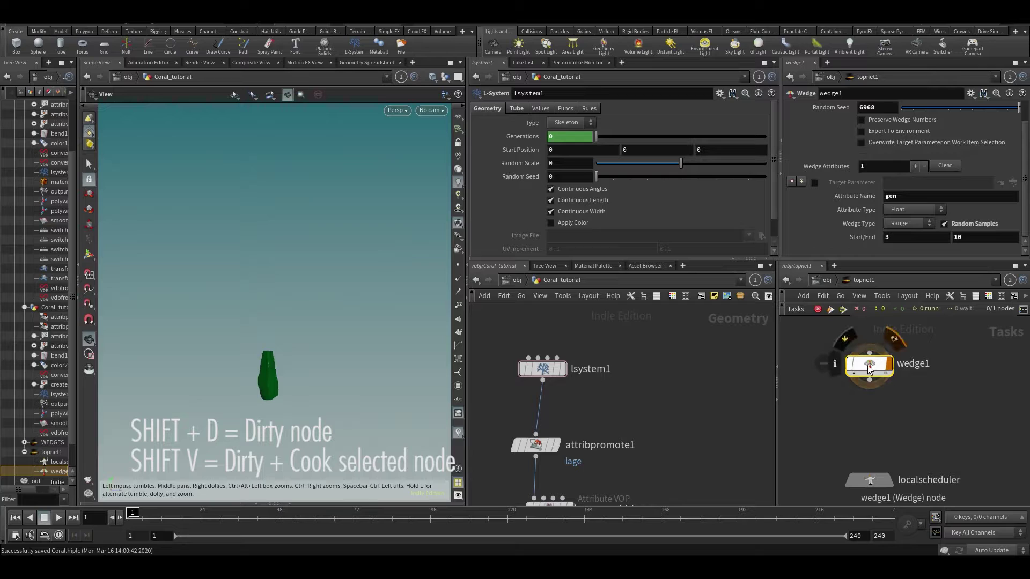
Step through wedge1's work items, comparing corals at Generations 6.56, 5.86 and 7.16
scroll(861, 379, up, 2)
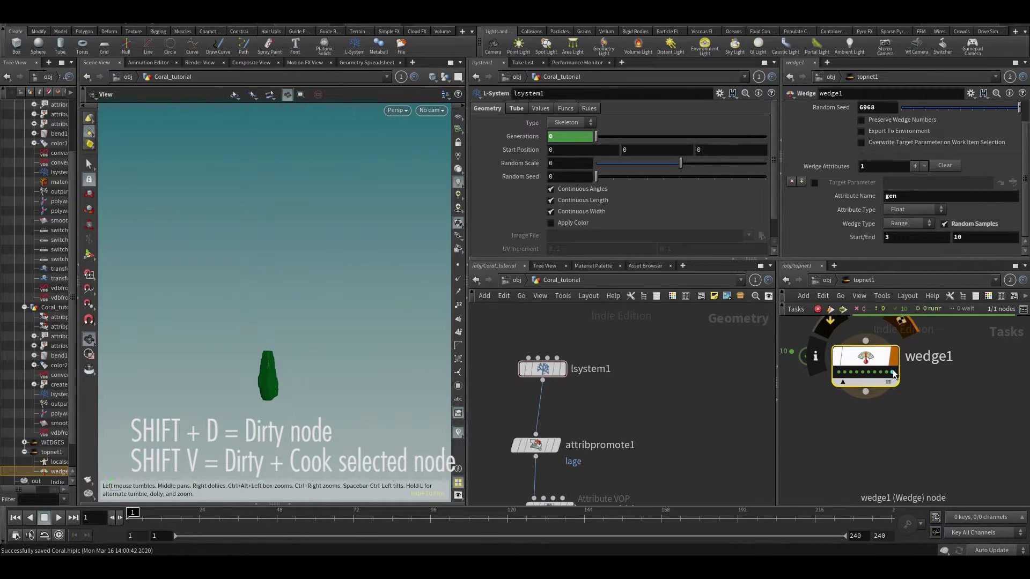
click(842, 372)
click(854, 373)
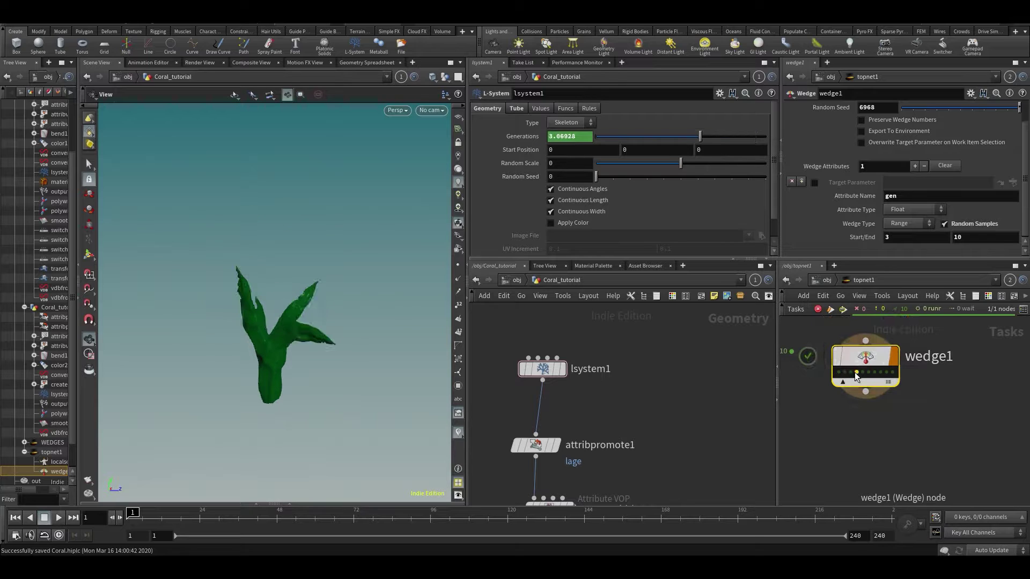
click(862, 372)
click(874, 373)
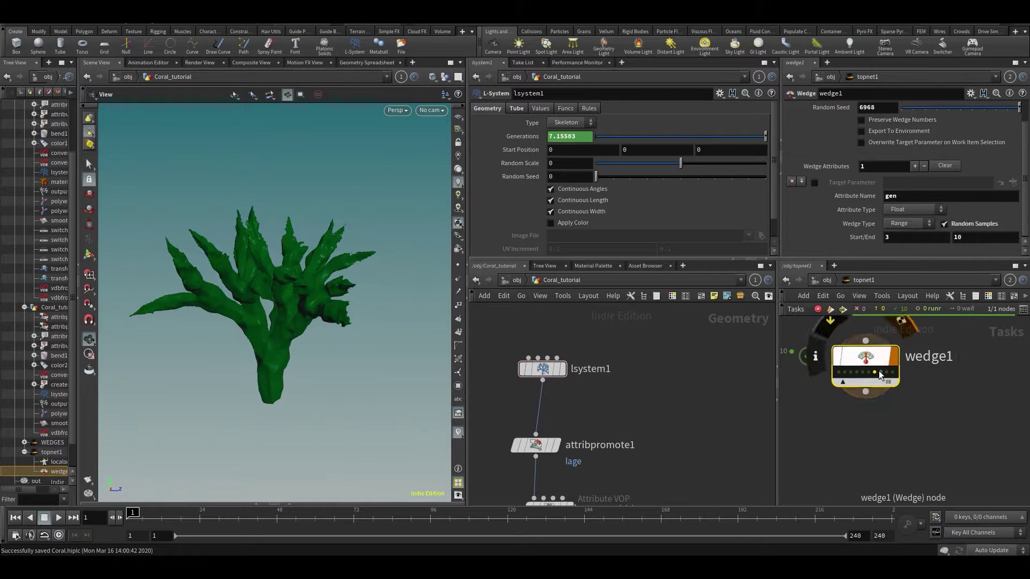
click(881, 372)
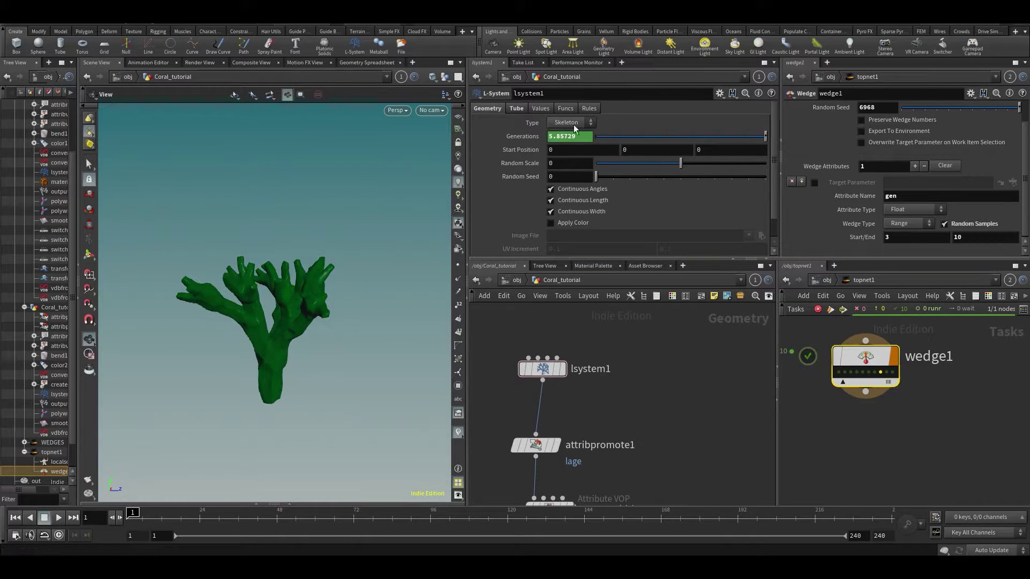
click(863, 372)
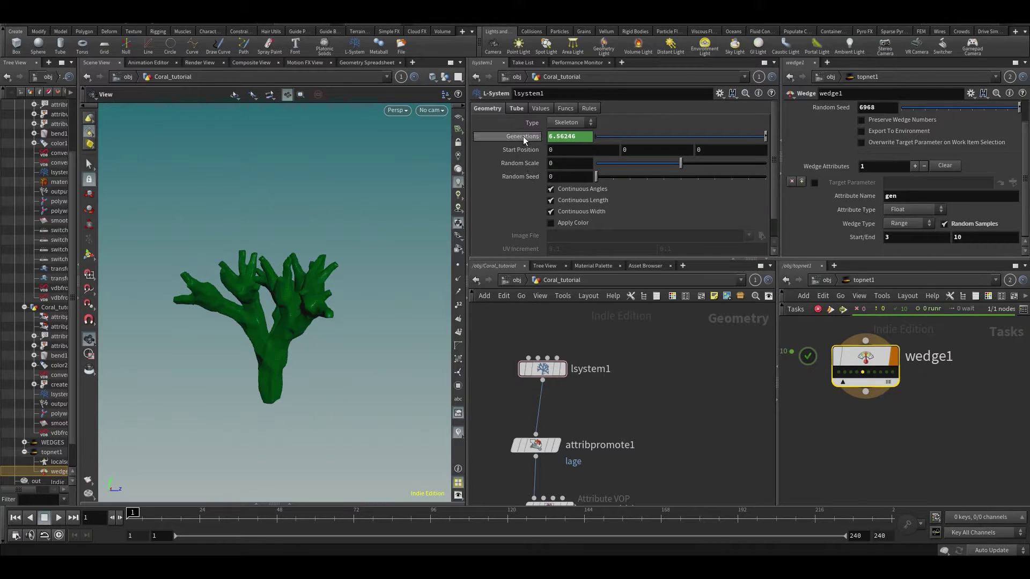
click(857, 372)
click(862, 373)
click(874, 372)
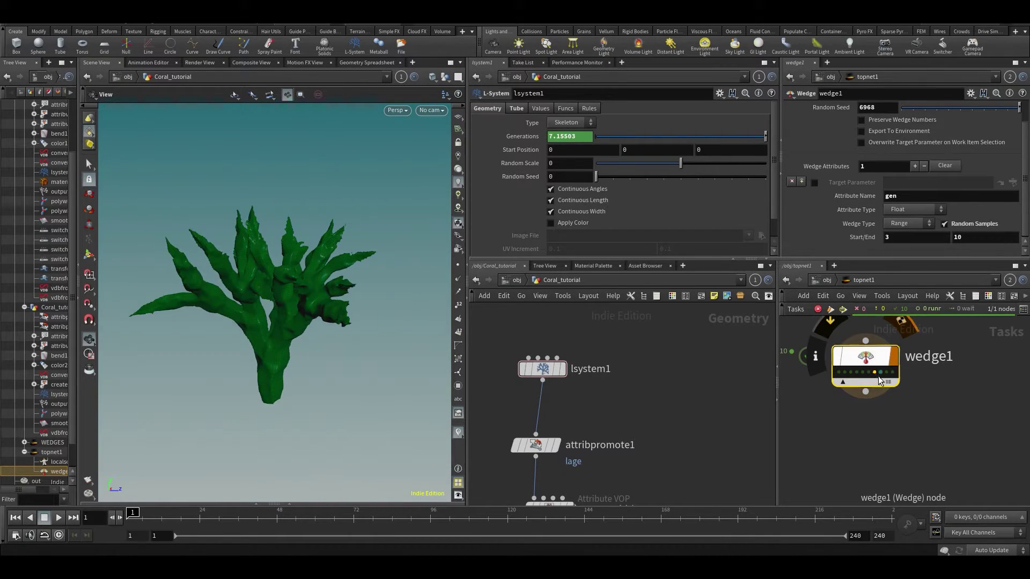
click(863, 372)
click(864, 372)
click(864, 371)
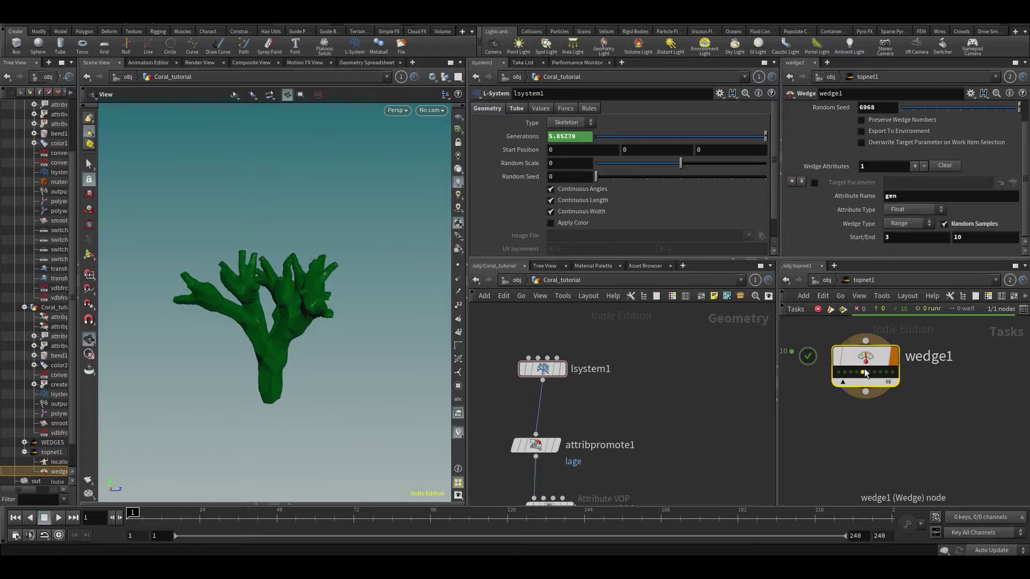
click(845, 372)
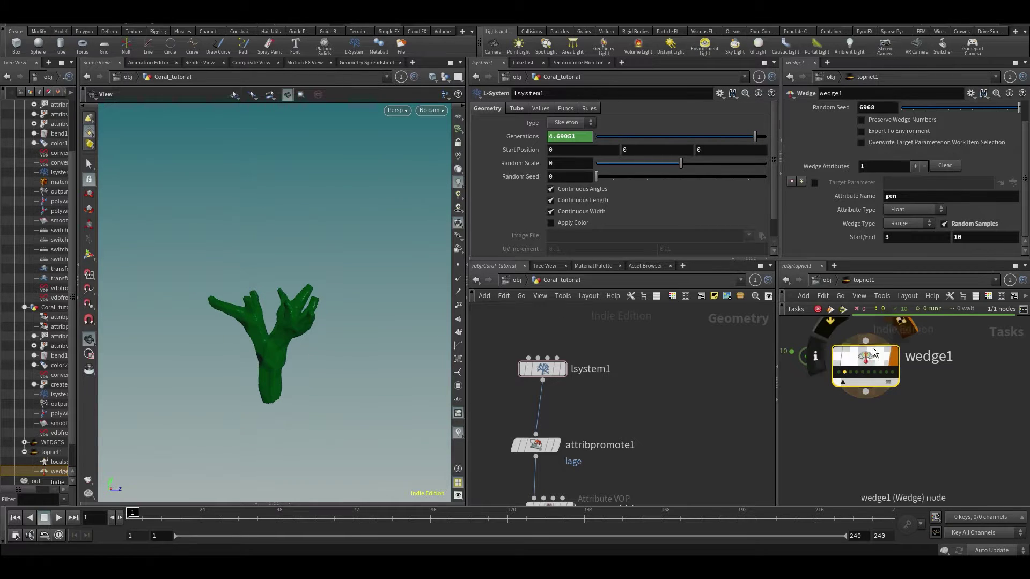
click(873, 372)
Compare the 9.63 bush, 3.15 Y-shape and 5.63 corals, ending on Generations 5.44
click(869, 371)
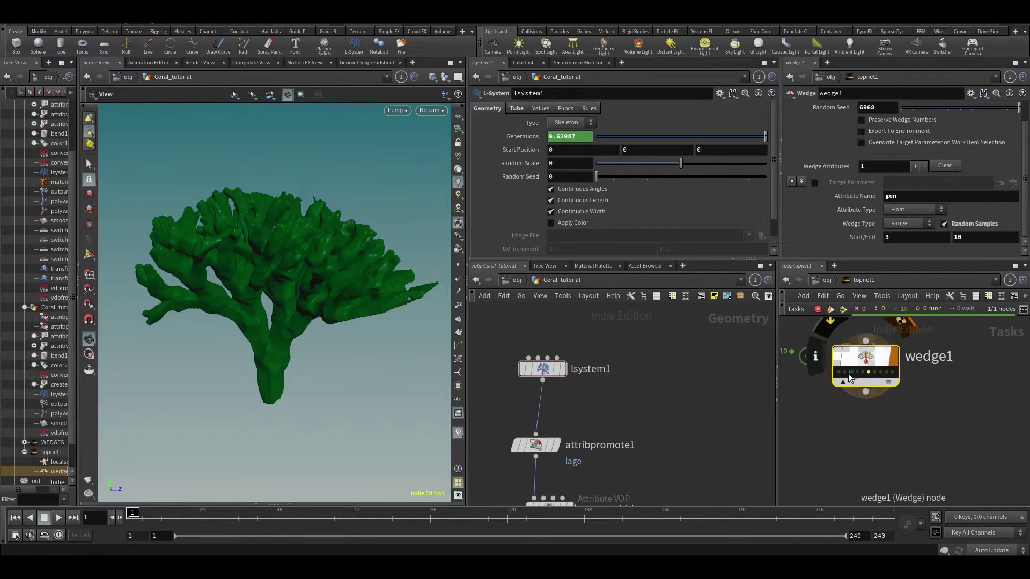
click(848, 372)
click(880, 371)
click(892, 372)
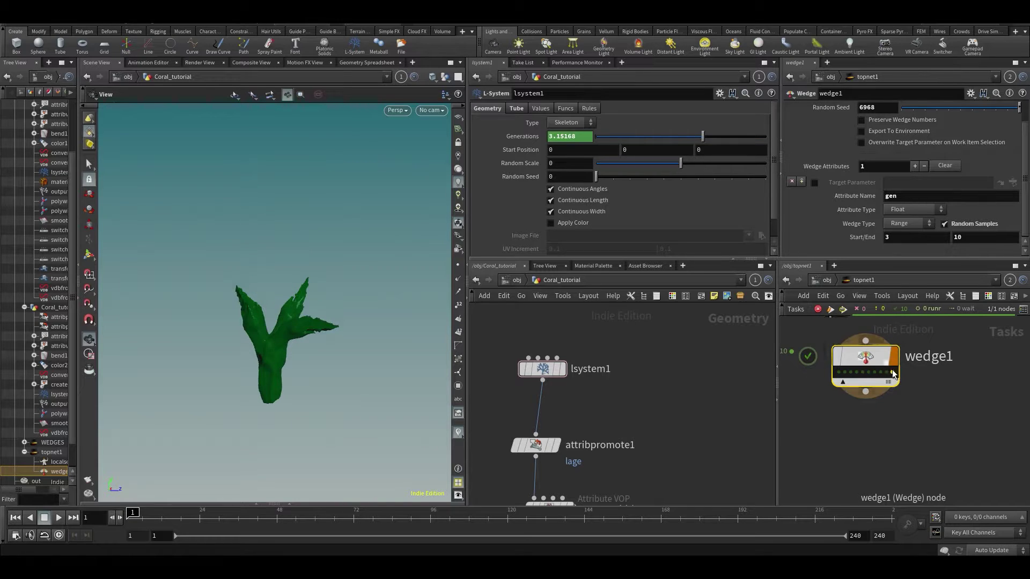
click(863, 372)
click(852, 372)
click(849, 373)
click(875, 372)
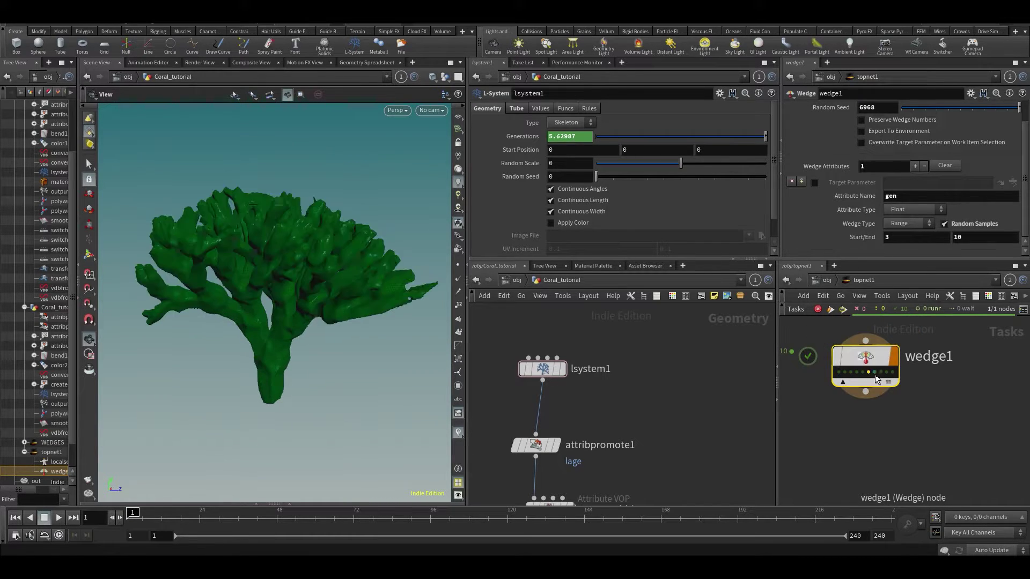
click(855, 373)
click(848, 372)
click(880, 373)
click(892, 373)
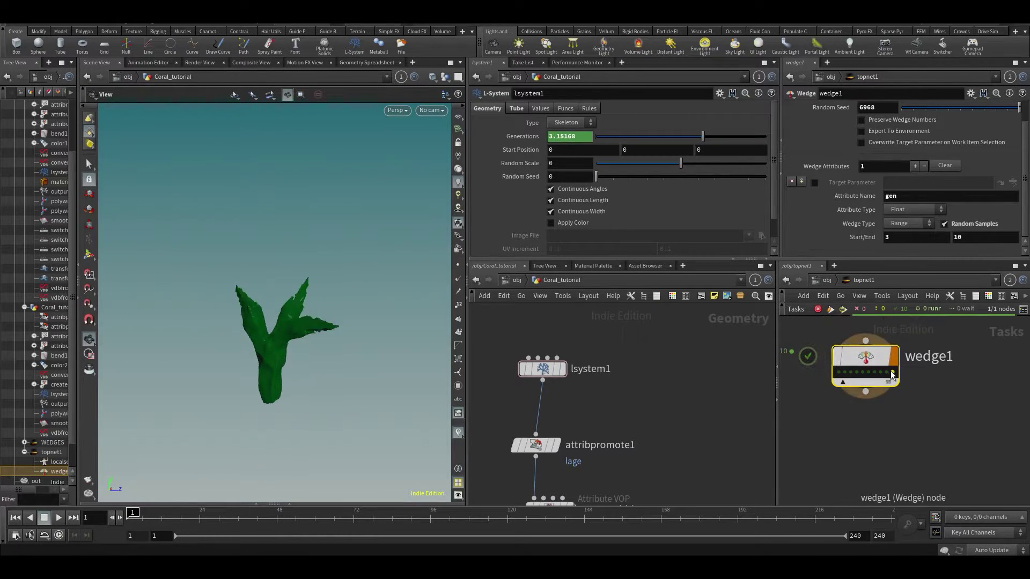
click(892, 373)
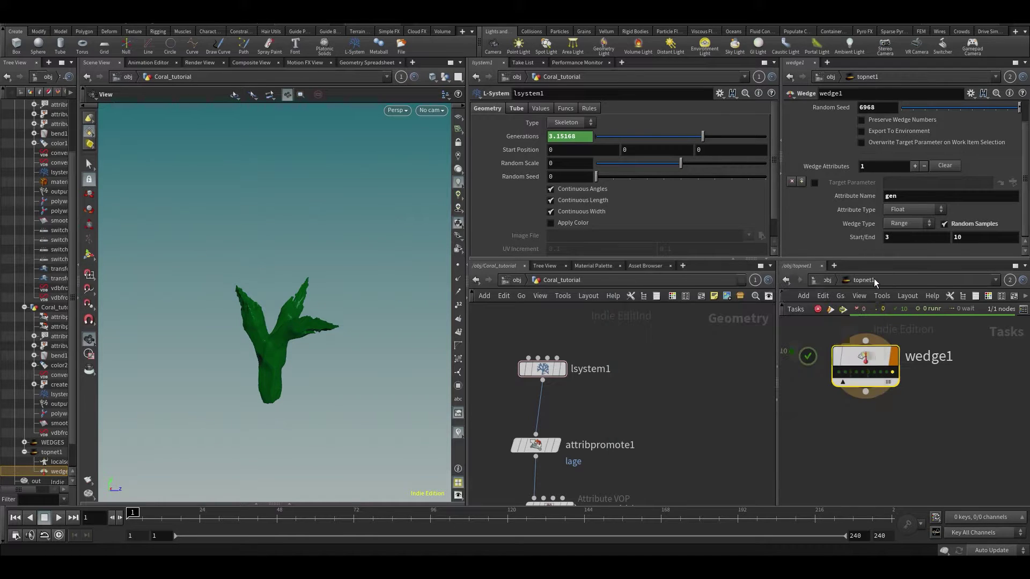
click(851, 373)
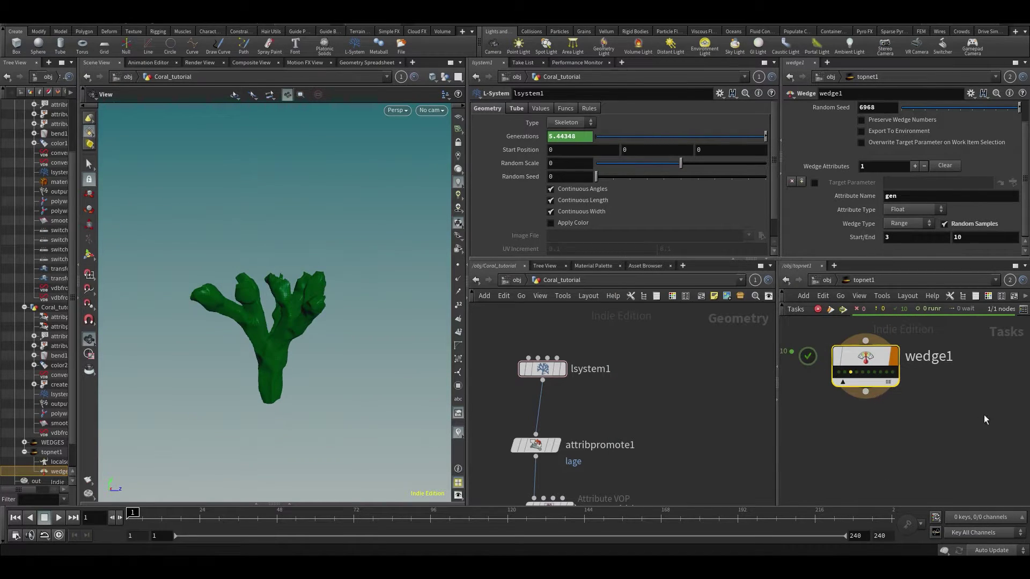
Bring the create_width node into view and show its parameters
scroll(646, 437, down, 1)
middle_drag(646, 436, 682, 394)
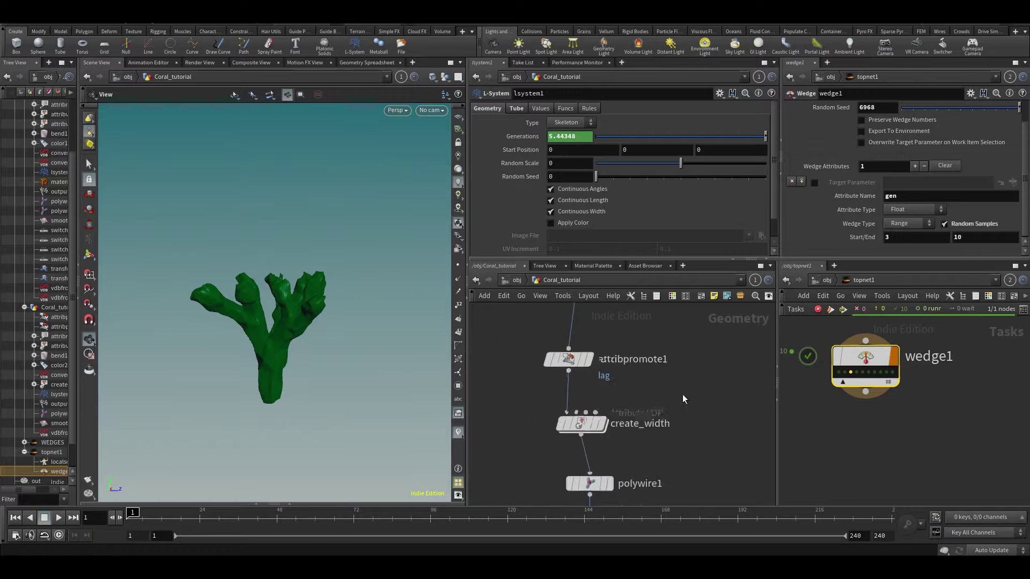
click(603, 418)
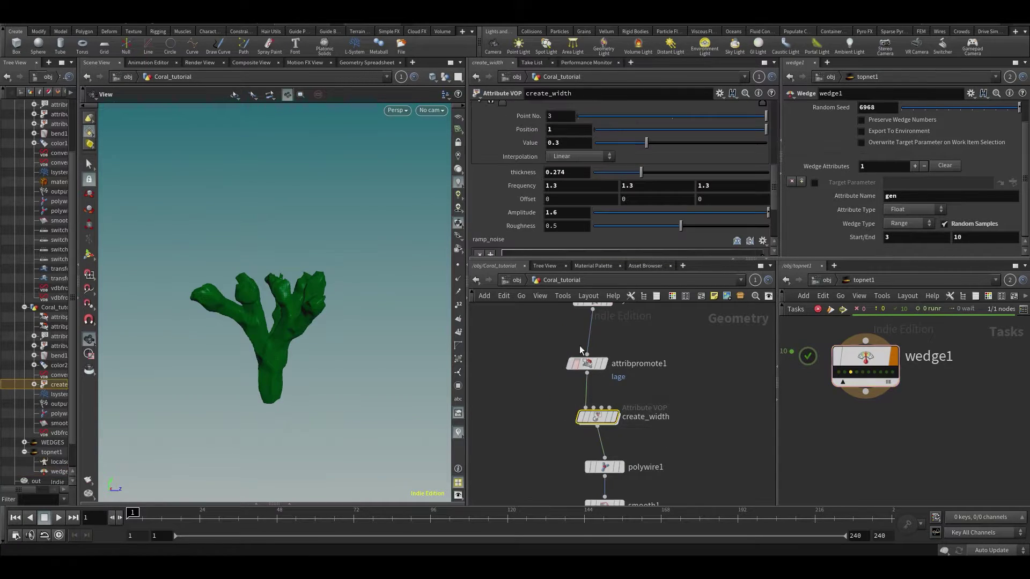
scroll(502, 185, down, 2)
scroll(501, 167, up, 2)
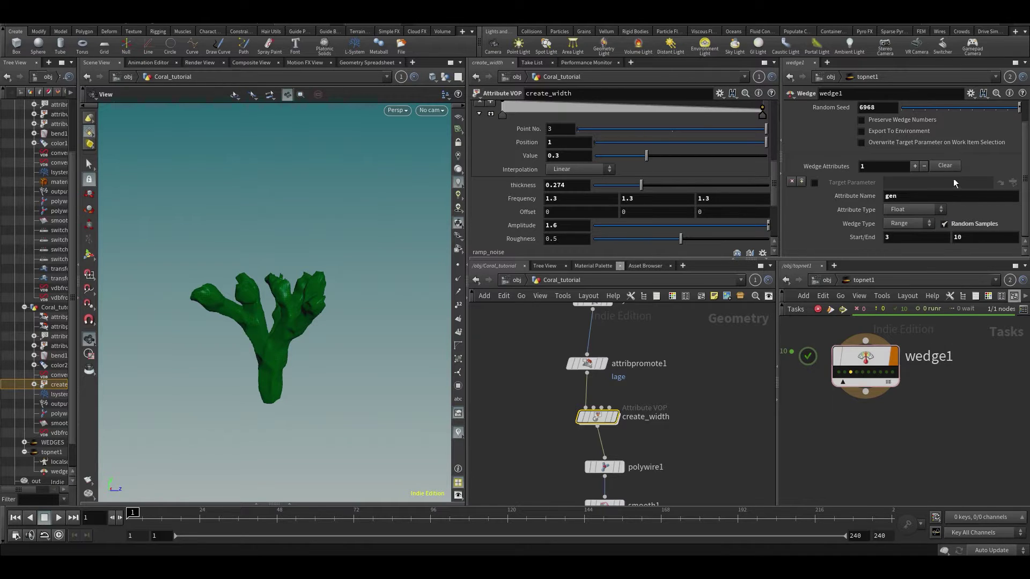
Add a thickness wedge attribute ranging 0.1 to 0.45 with Random Samples
click(915, 166)
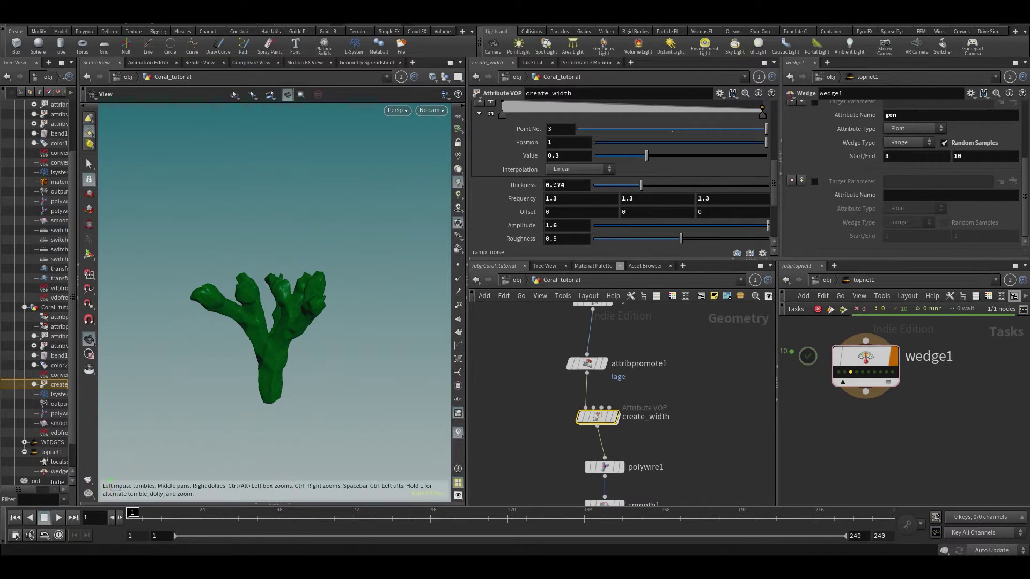
click(895, 196)
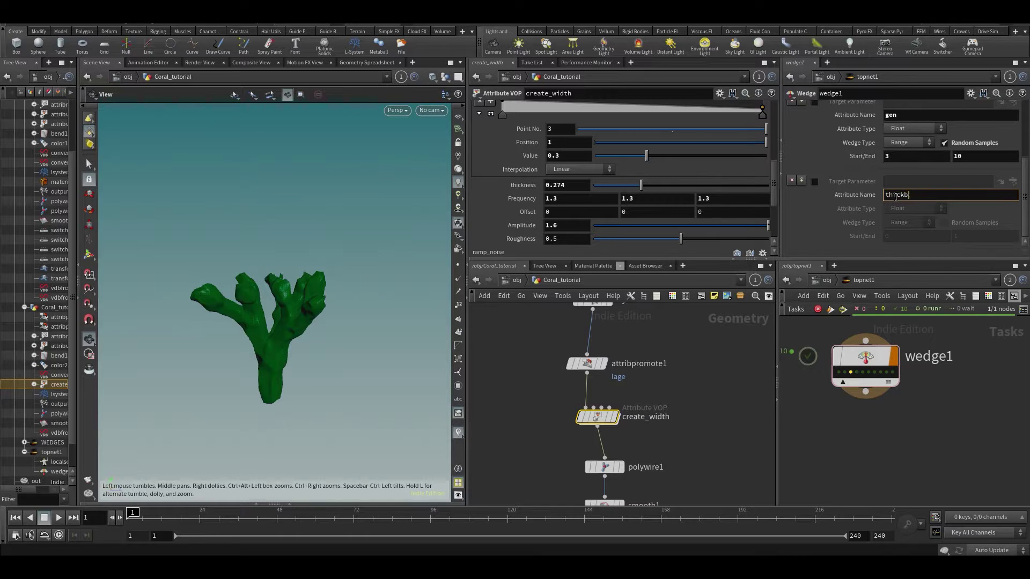
text(thickness)
key(Return)
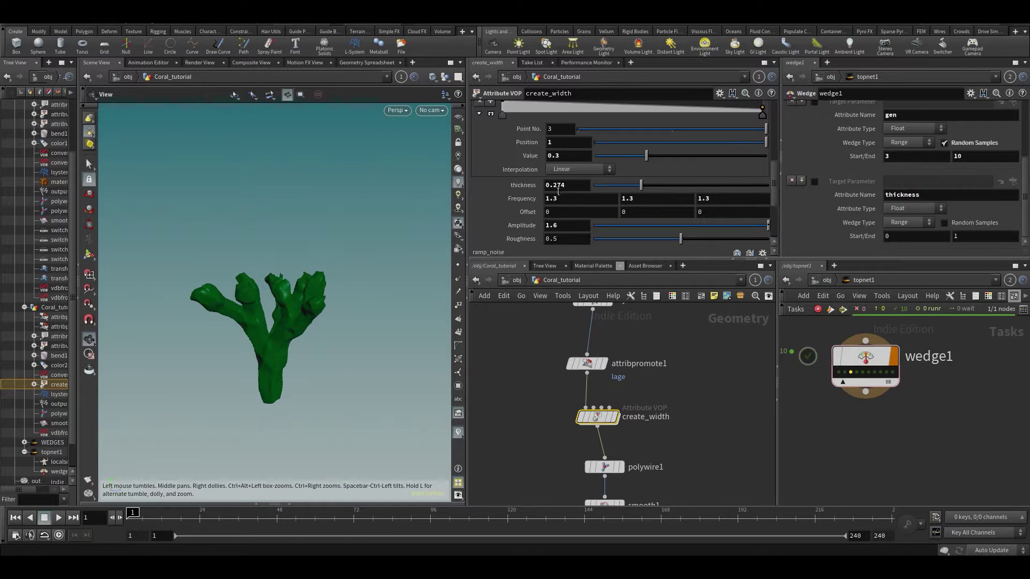
text(.1)
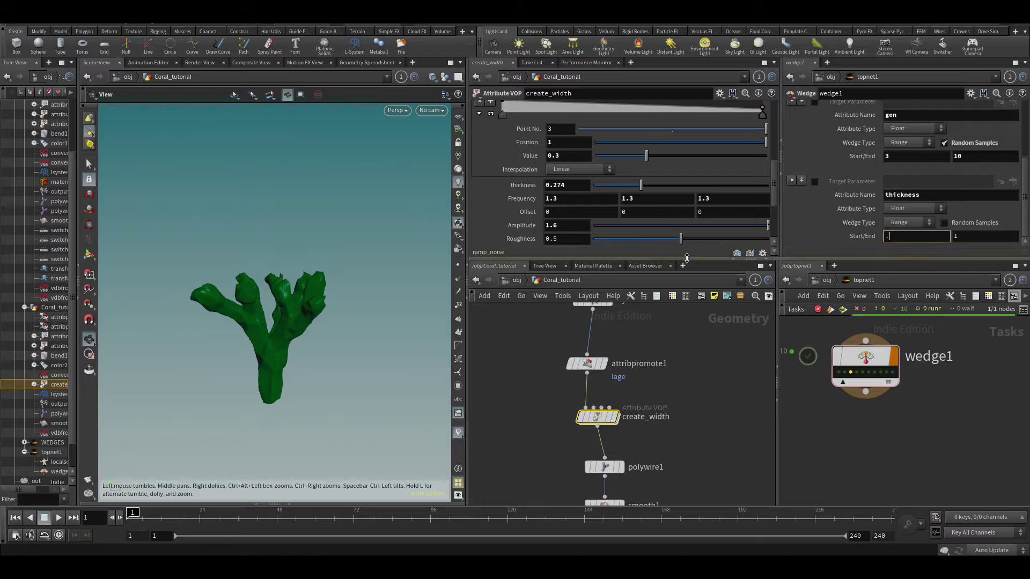
key(Tab)
text(.45)
key(Return)
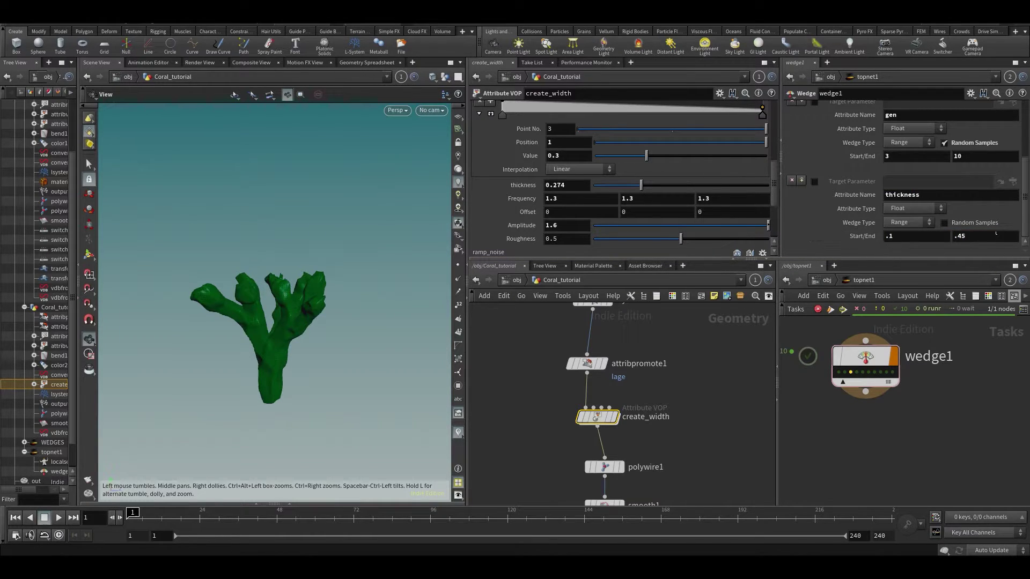
click(980, 222)
click(580, 184)
text(@thick)
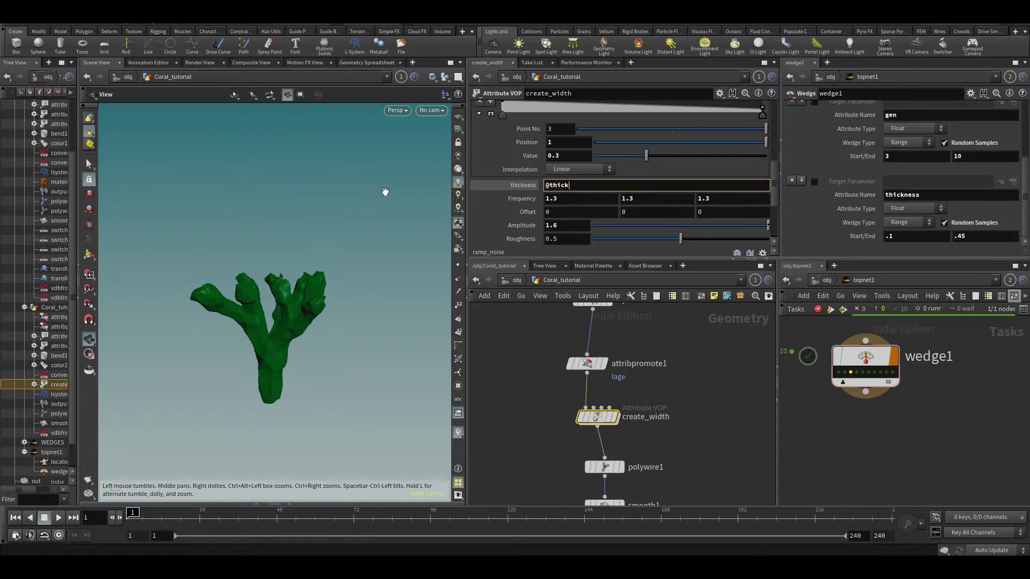
text(ness)
key(Return)
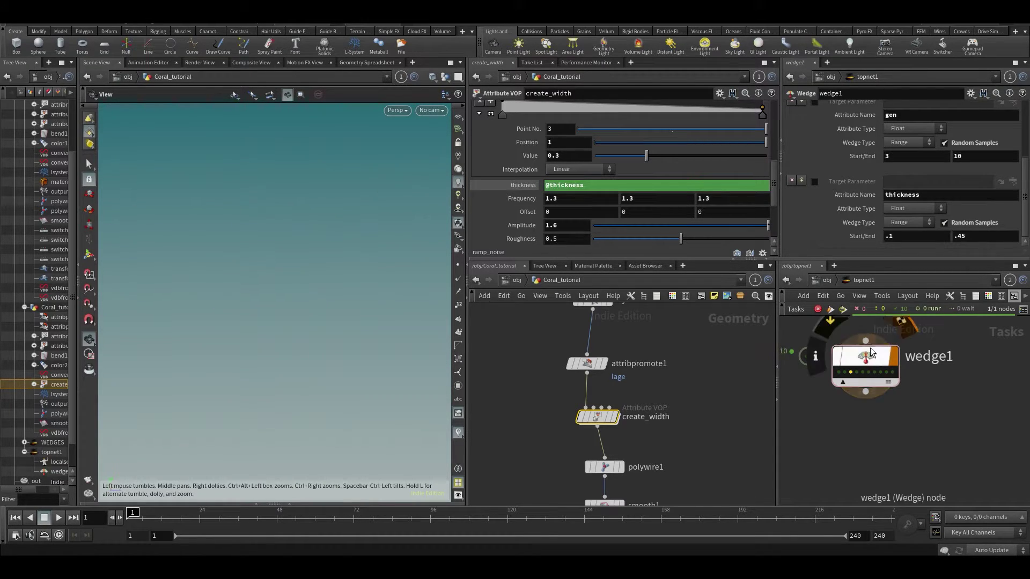
click(876, 374)
click(869, 373)
click(875, 373)
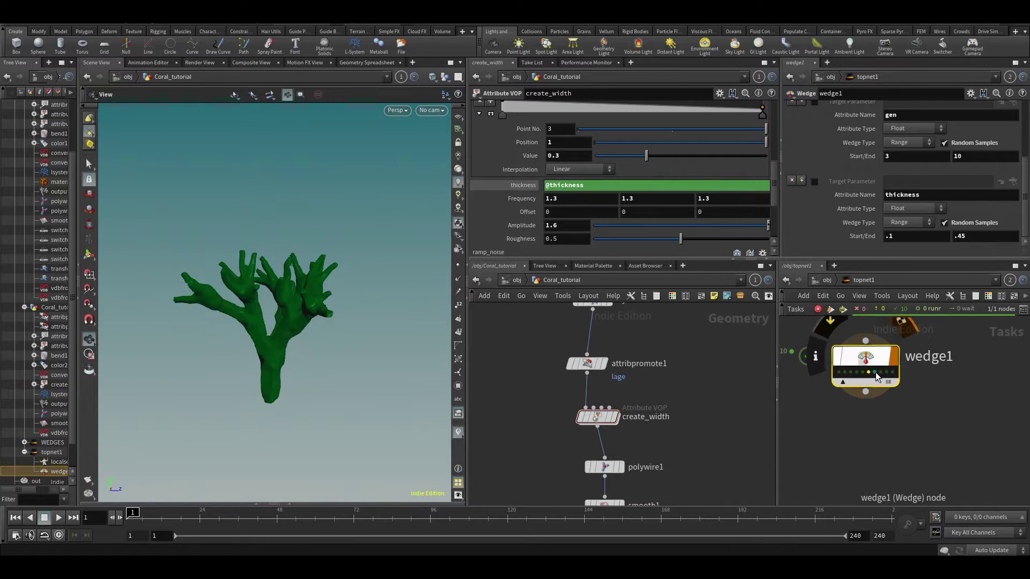
click(882, 372)
click(886, 372)
click(521, 184)
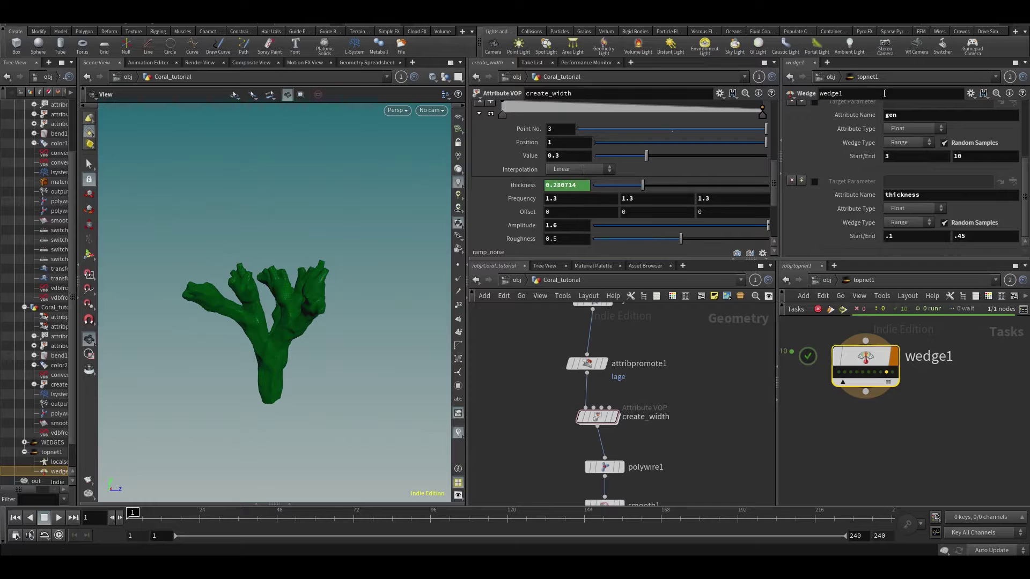
Name the third wedge attribute amp
scroll(912, 161, up, 2)
scroll(912, 161, down, 3)
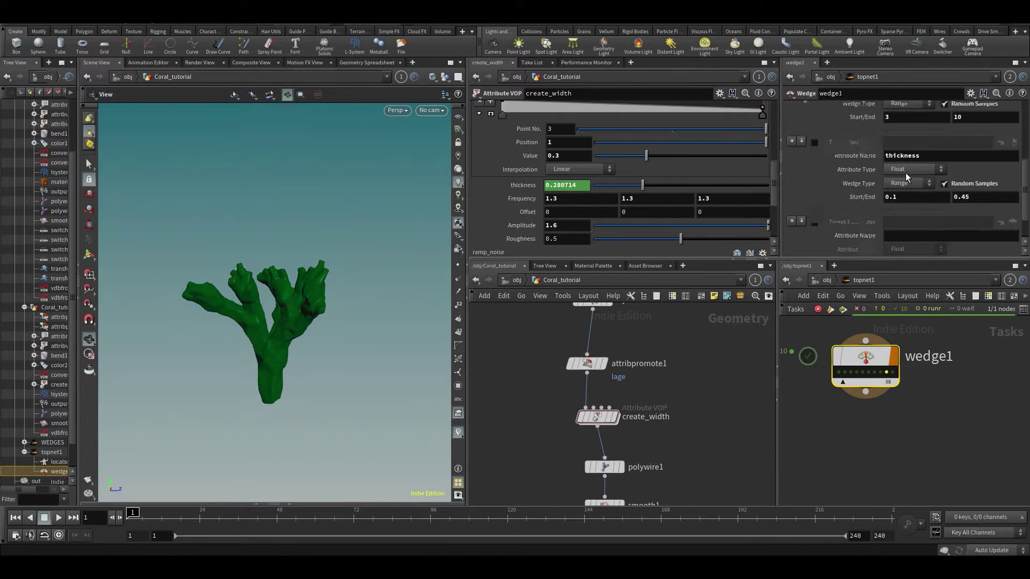
scroll(859, 214, down, 2)
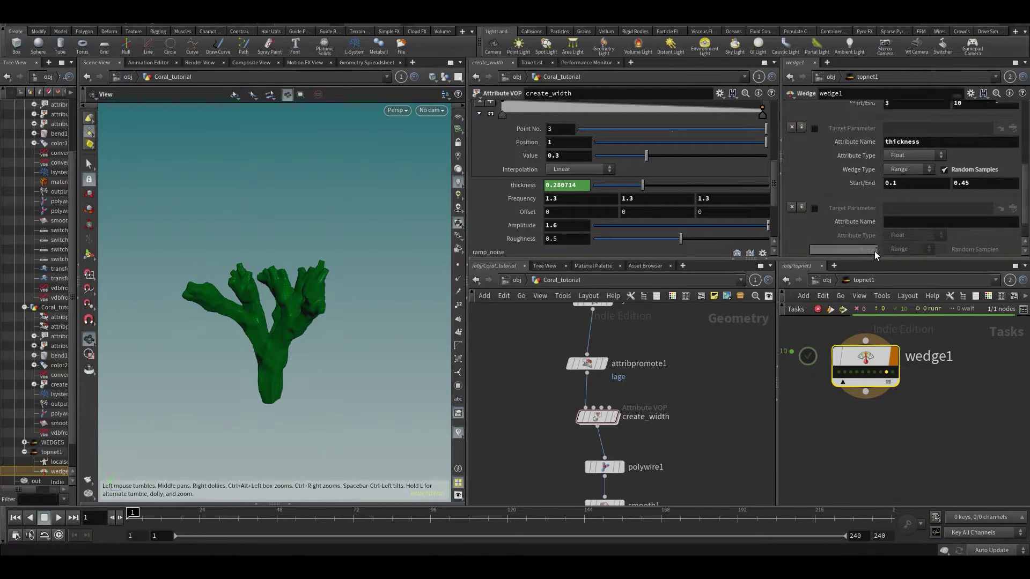
click(885, 209)
text(a)
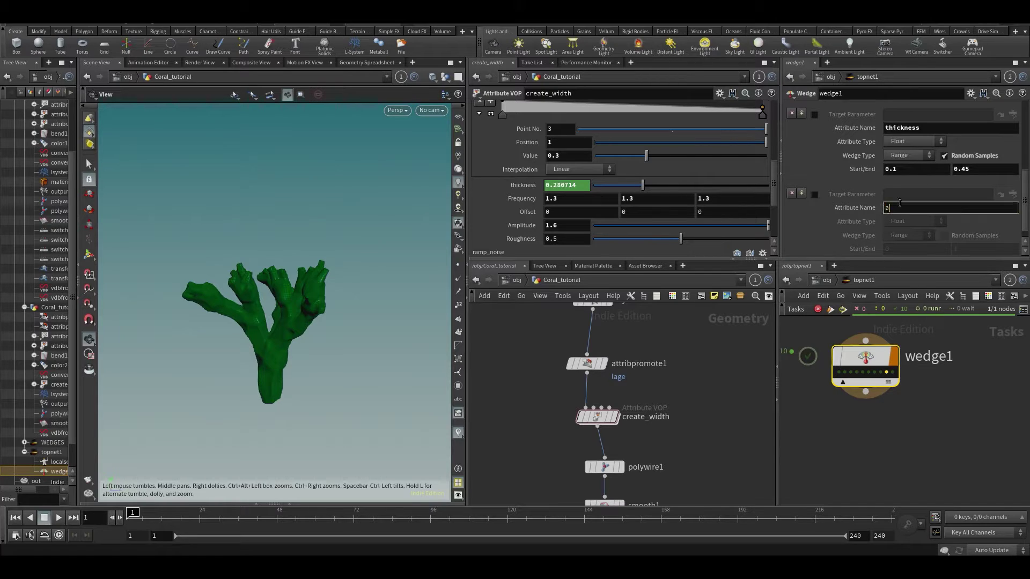
text(mp)
key(Return)
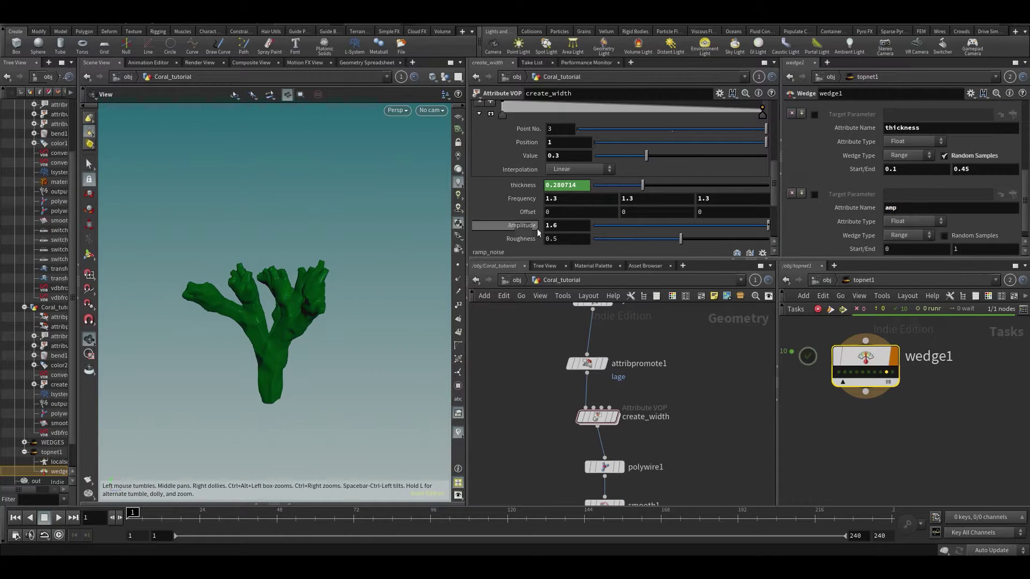
Give amp a range of 0.3 to 2 with Random Samples enabled
click(912, 249)
text(1)
key(Tab)
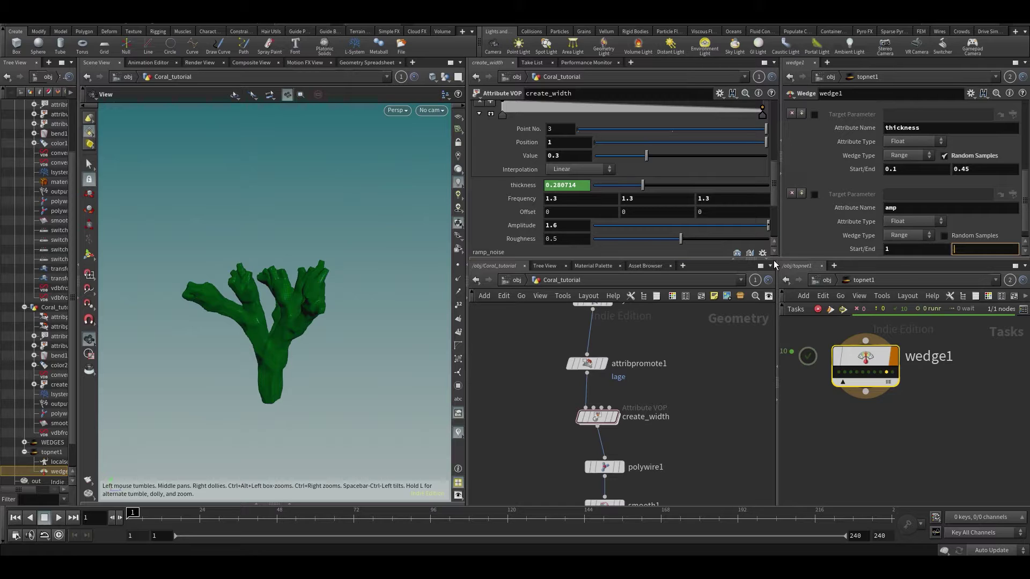
text(2)
key(shift+Tab)
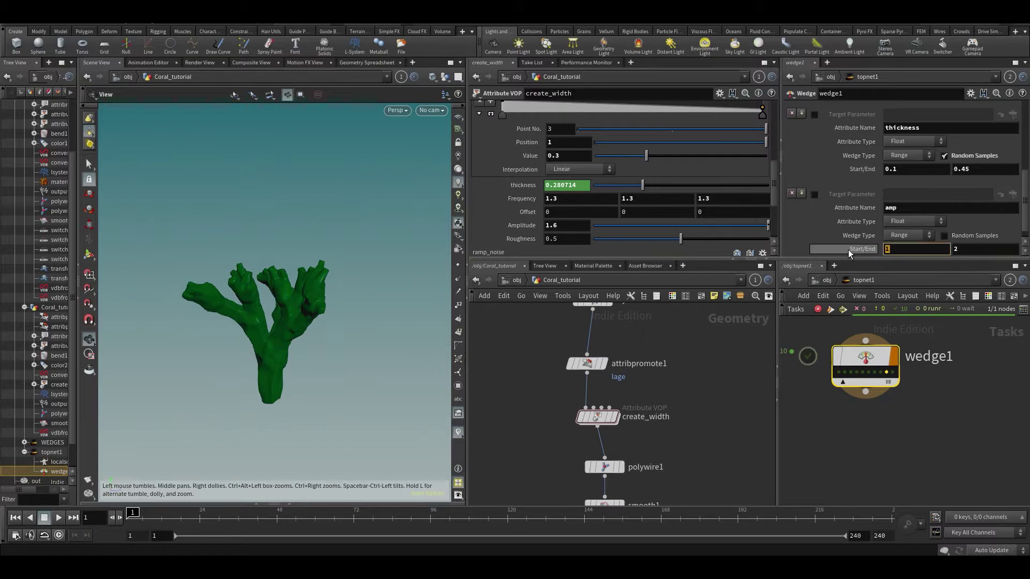
text(.3)
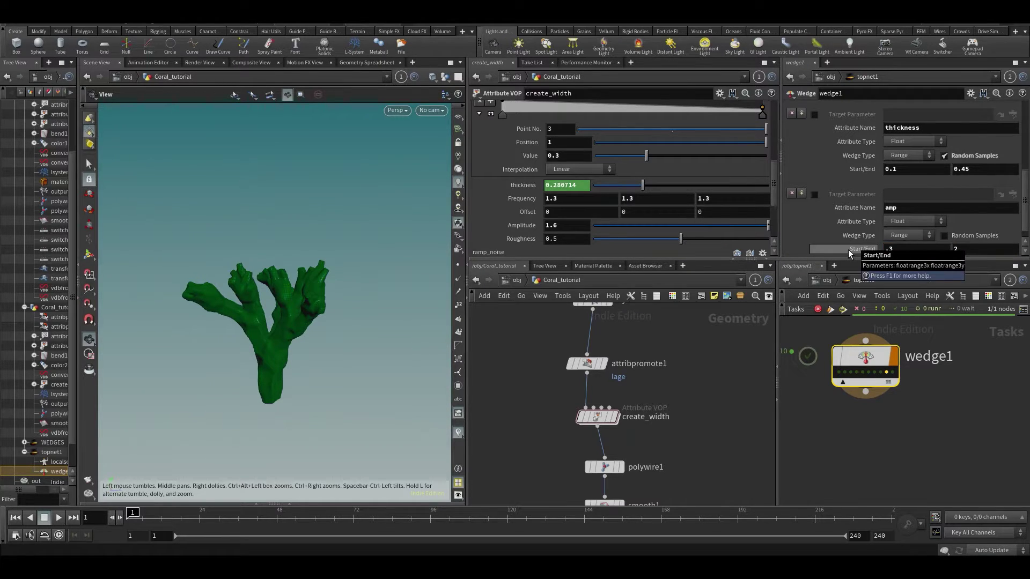
click(945, 236)
double_click(569, 227)
text(@amp)
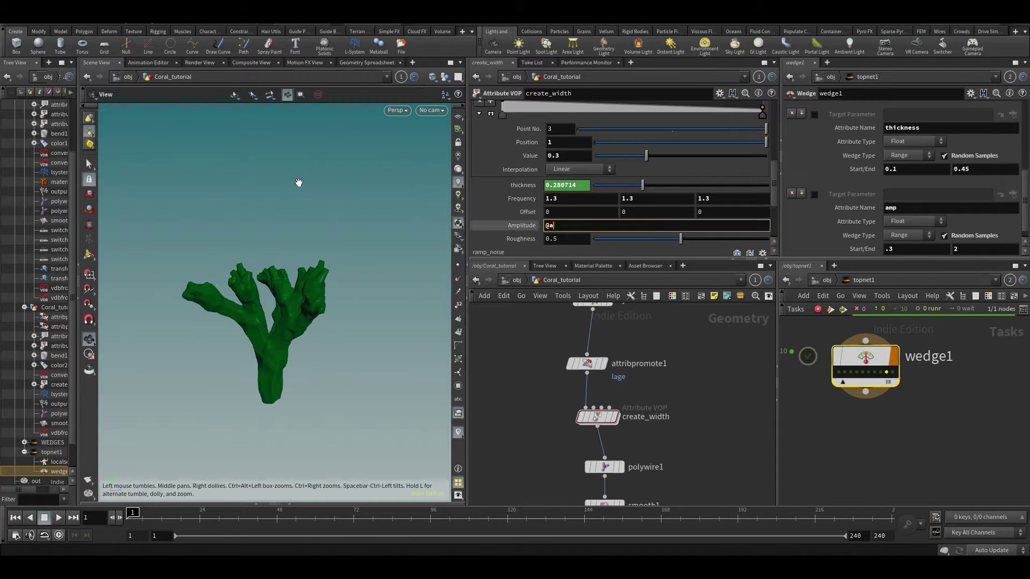
key(Return)
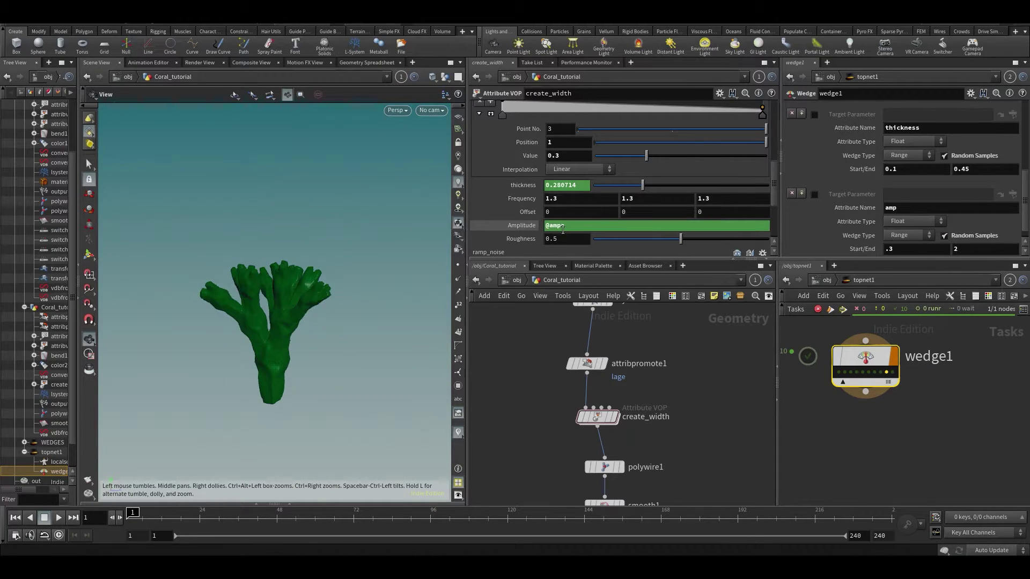
click(574, 230)
text(p)
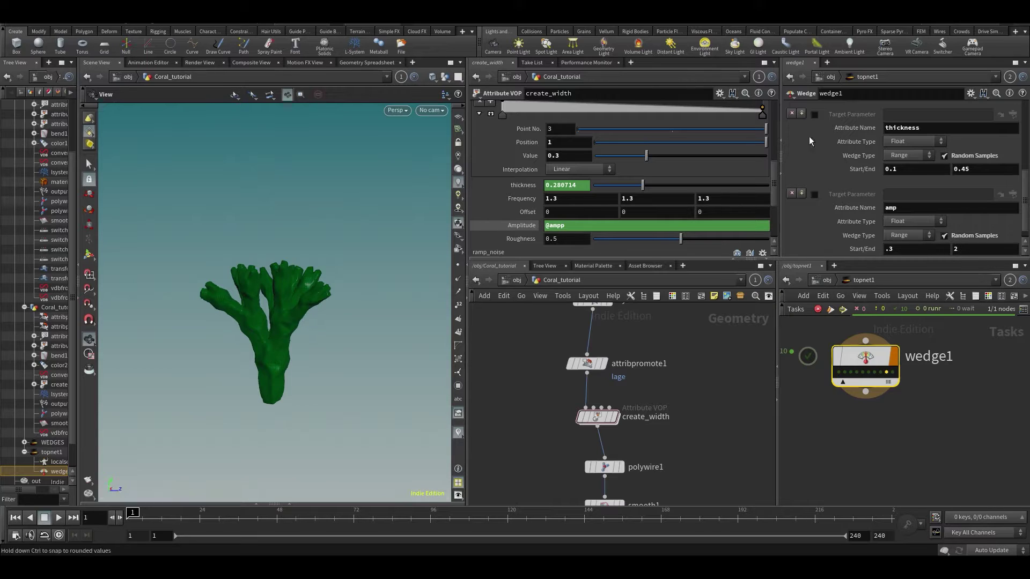
key(BackSpace)
key(Return)
Add a fourth entry to wedge1's attribute list
scroll(858, 161, up, 3)
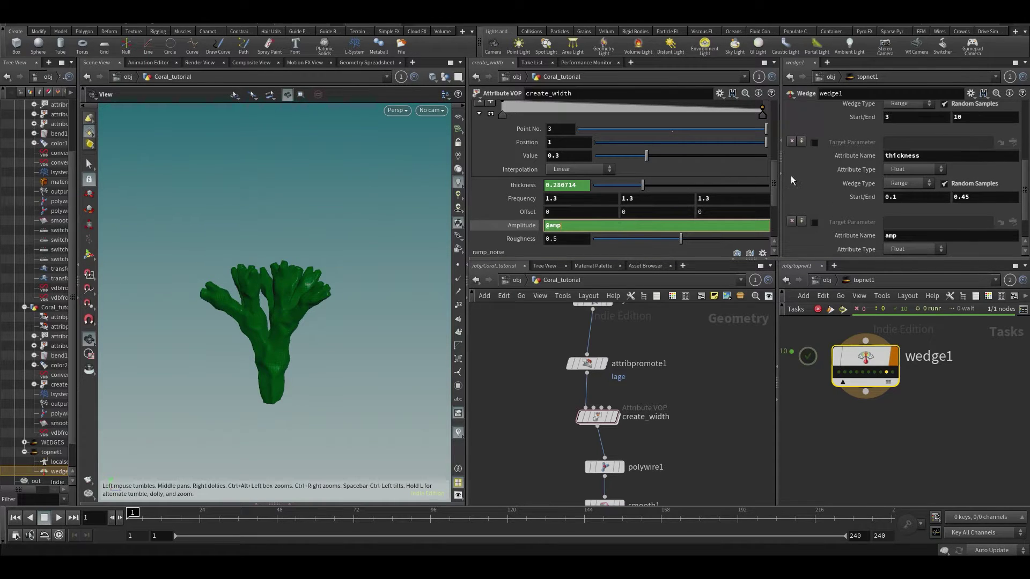
click(914, 115)
scroll(924, 165, down, 3)
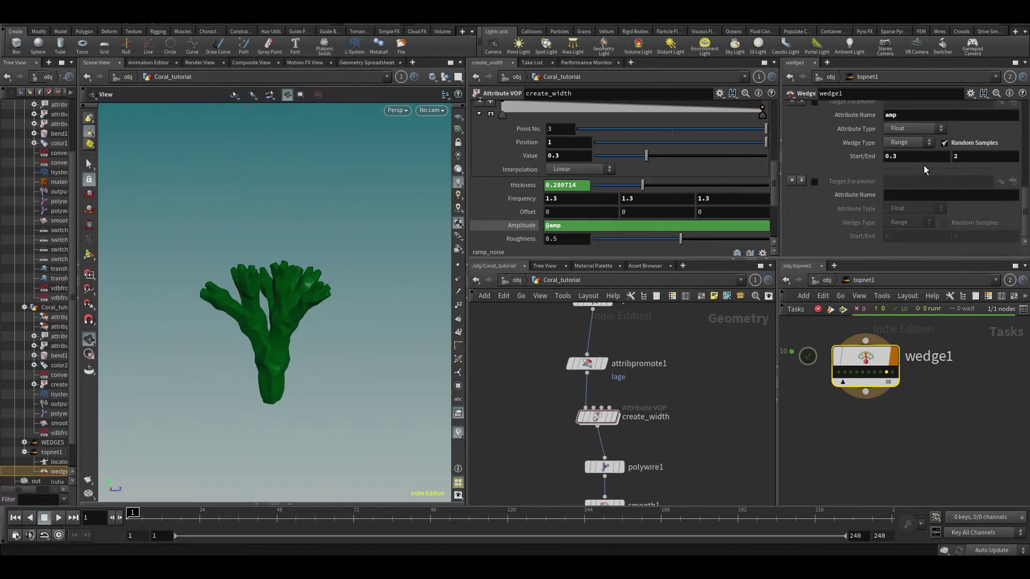
Name the fourth wedge attribute rough with a 0.2 to 0.8 range
click(900, 197)
text(rough)
key(Return)
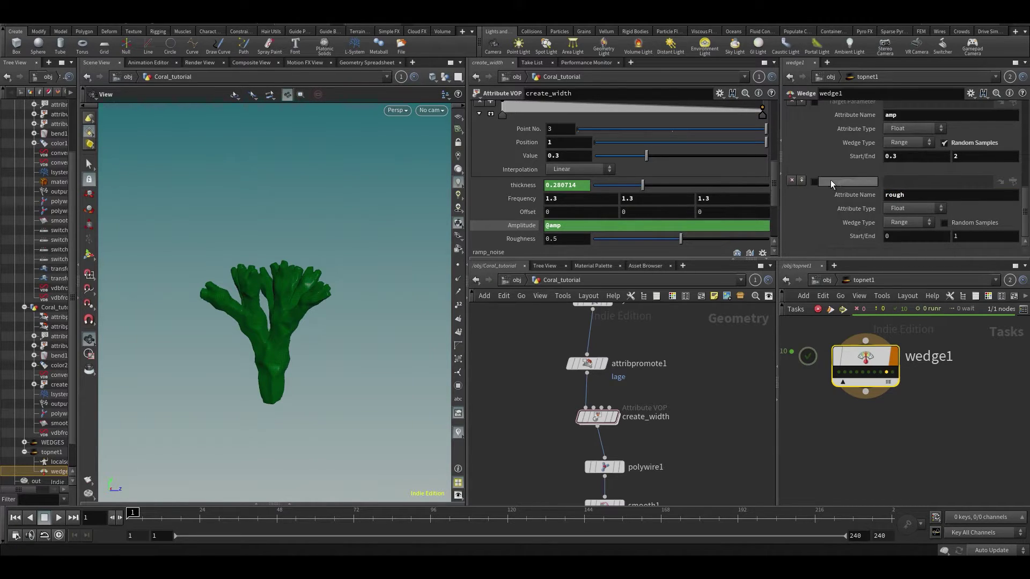
text(.2)
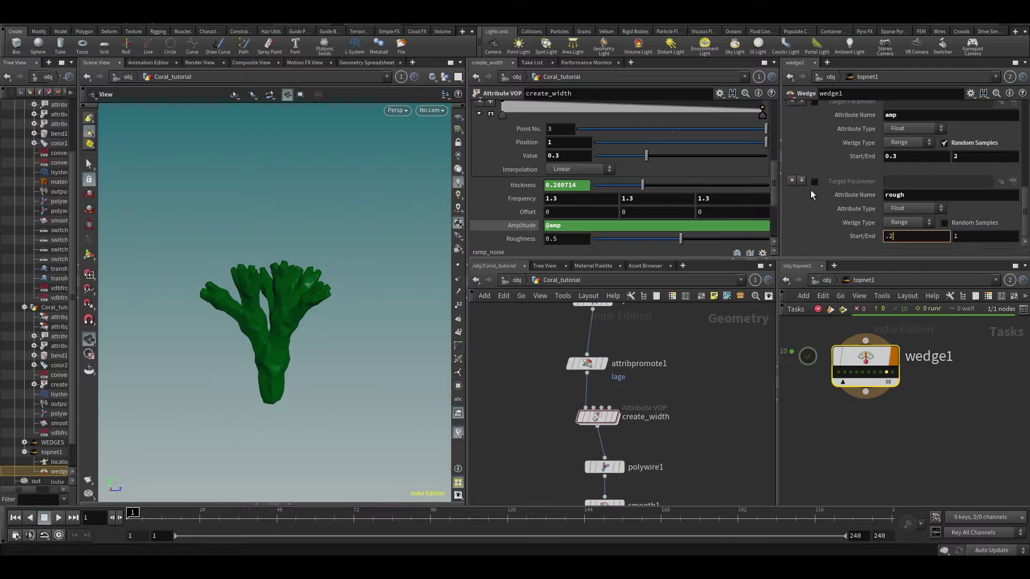
key(Tab)
text(.8)
key(Return)
click(547, 239)
text(@rou)
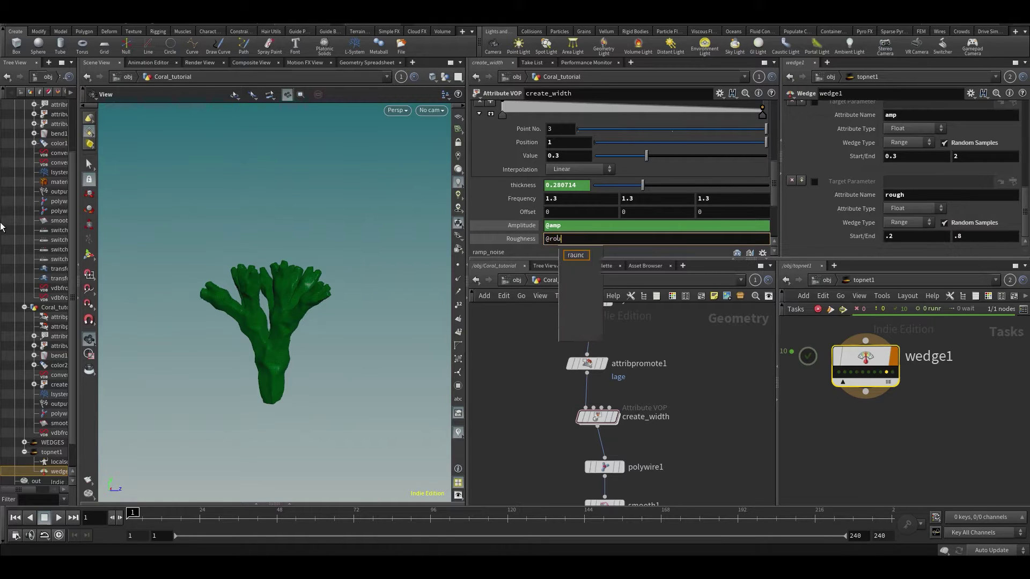
text(gh)
key(Return)
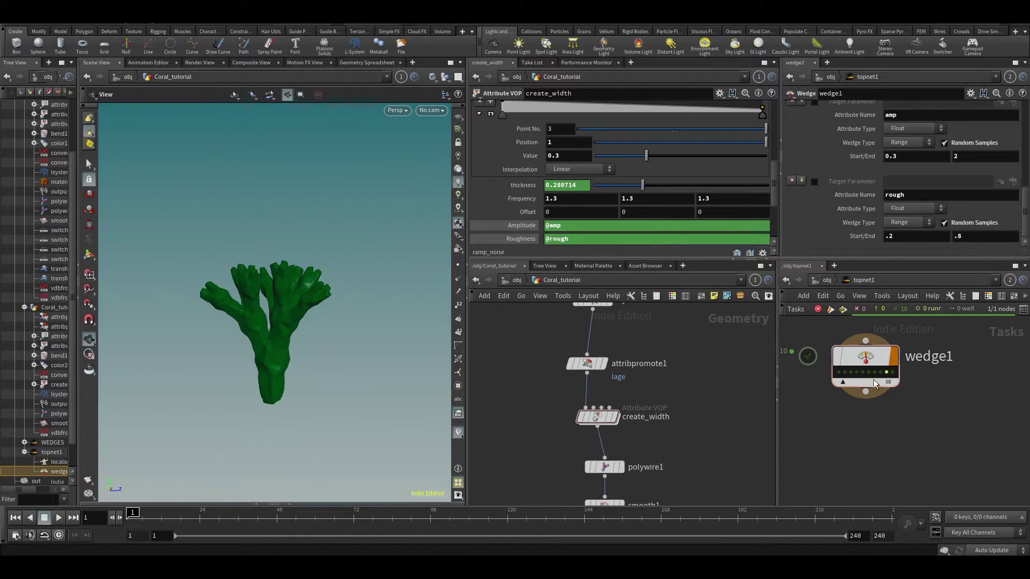
scroll(909, 133, up, 6)
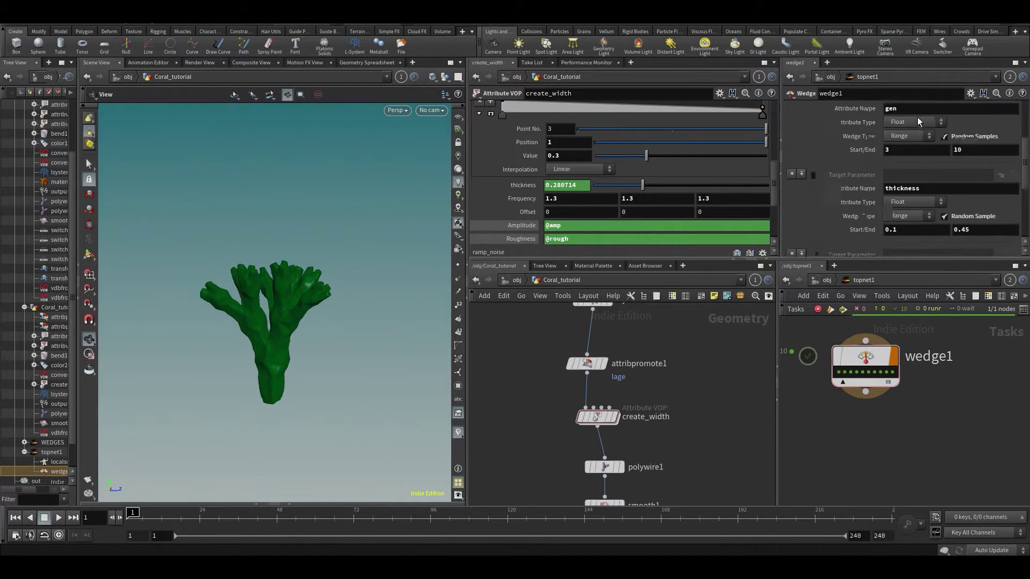
scroll(912, 161, down, 5)
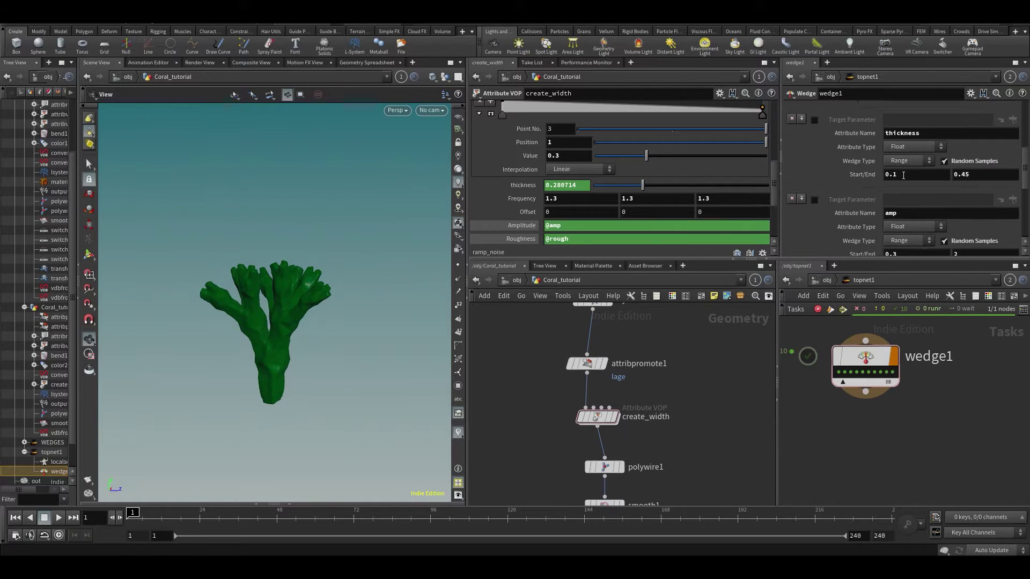
scroll(906, 190, down, 4)
click(903, 194)
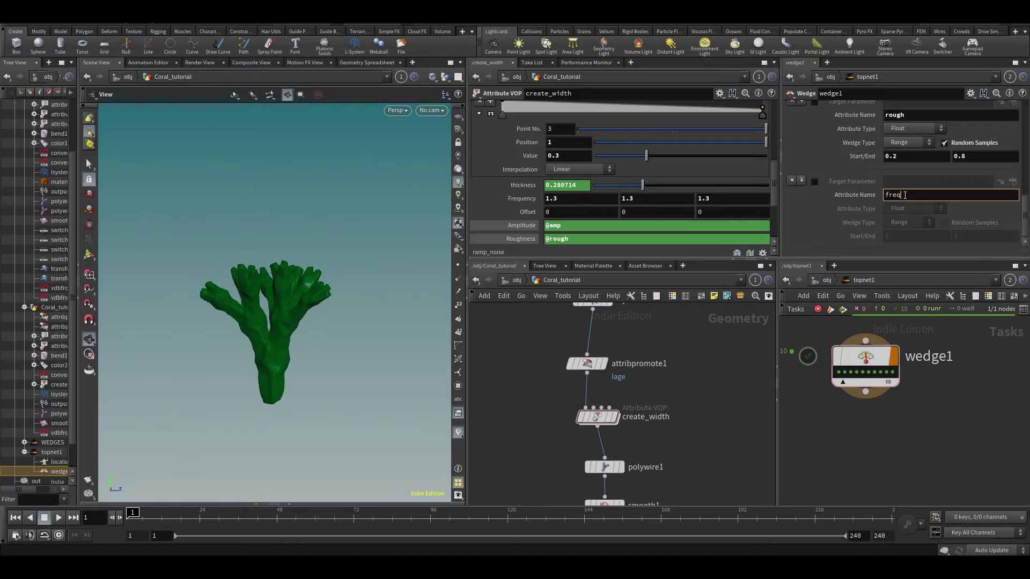
Name the fifth attribute freq, range 1 to 4, with Random Samples left off
text(freq)
key(Return)
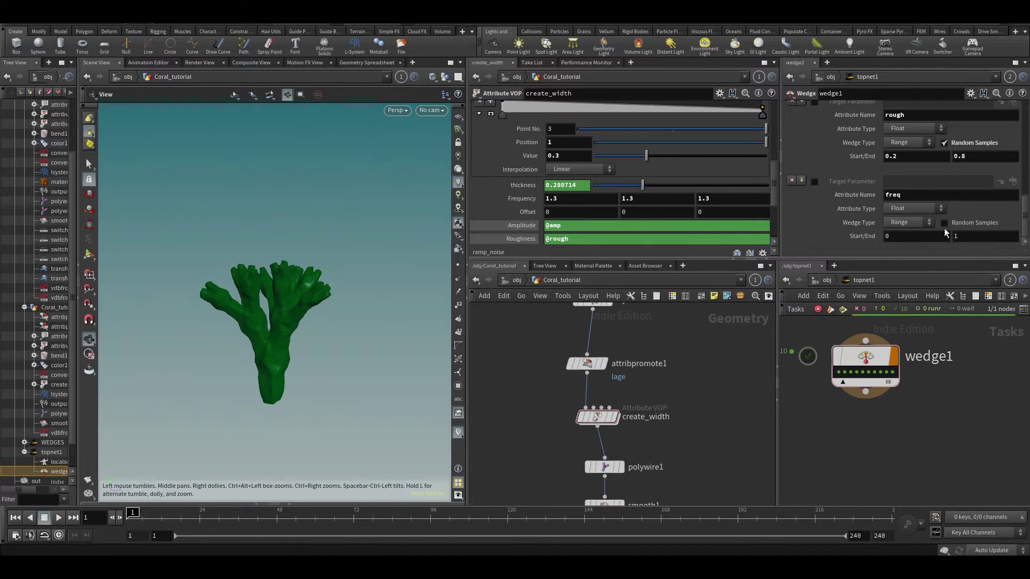
double_click(903, 237)
text(1)
double_click(1006, 236)
text(2)
text(4)
key(Return)
click(973, 223)
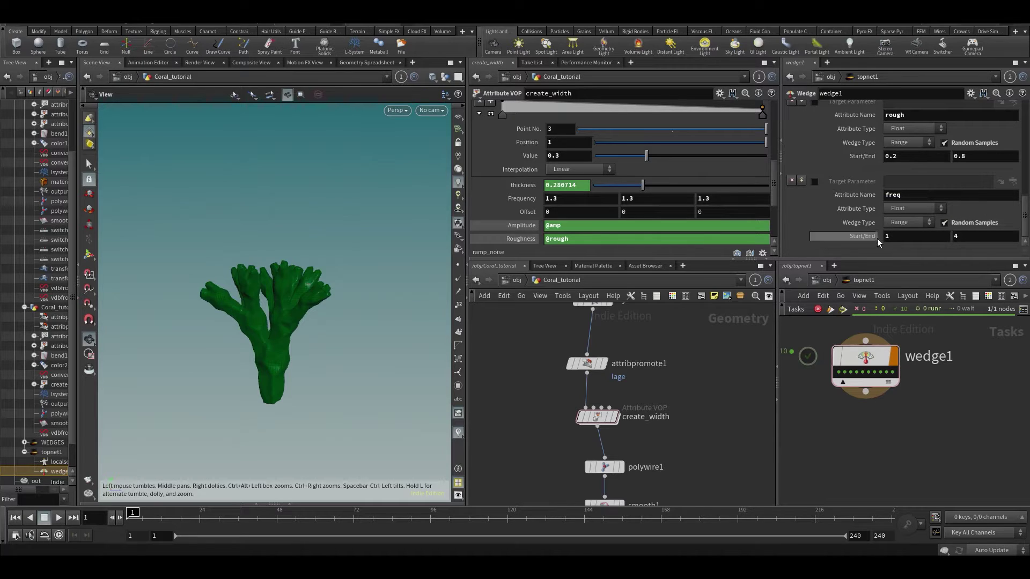
mouse_move(852, 368)
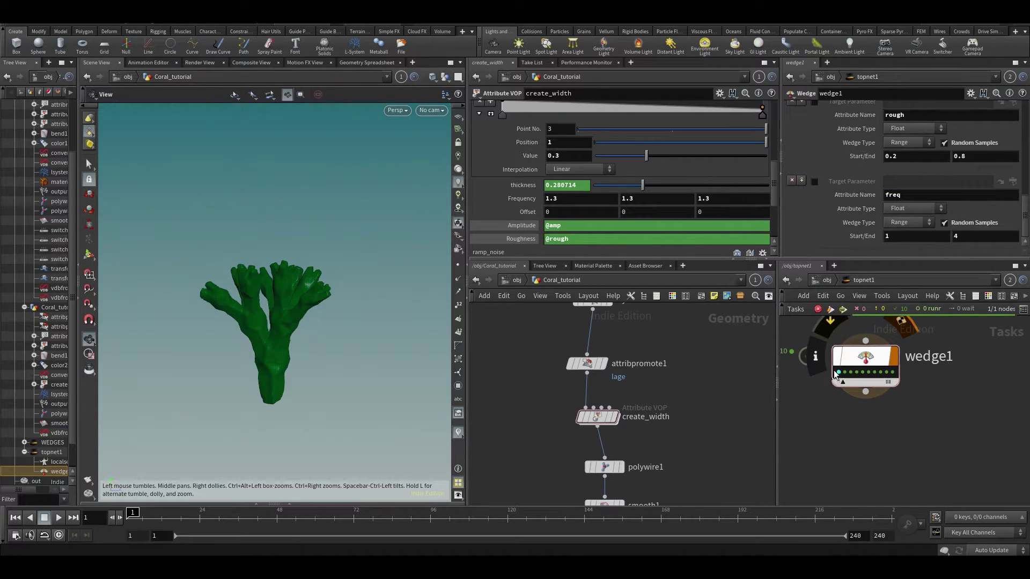
click(944, 223)
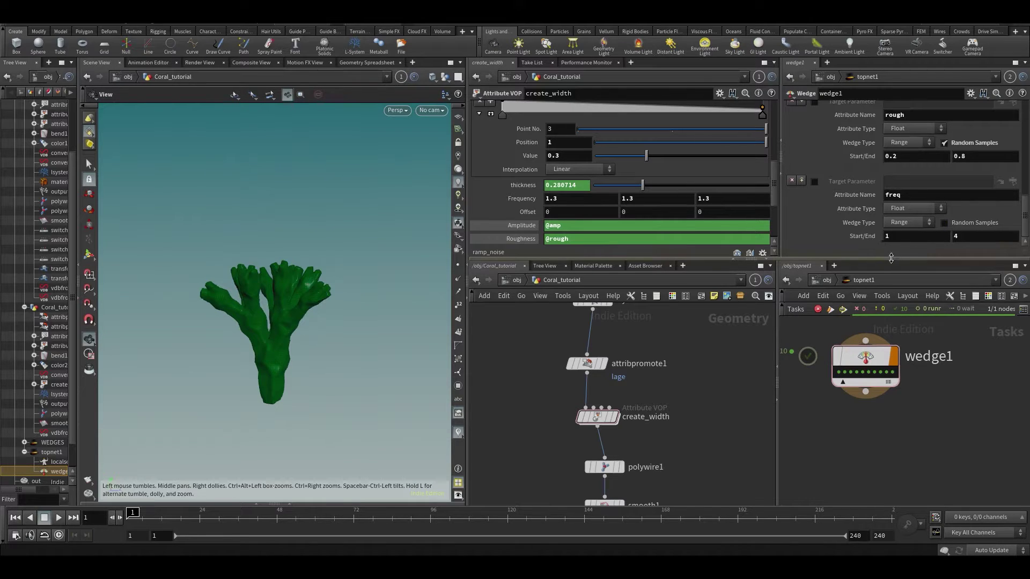
Select wedge1 and preview its first coral work item
click(860, 361)
mouse_move(860, 361)
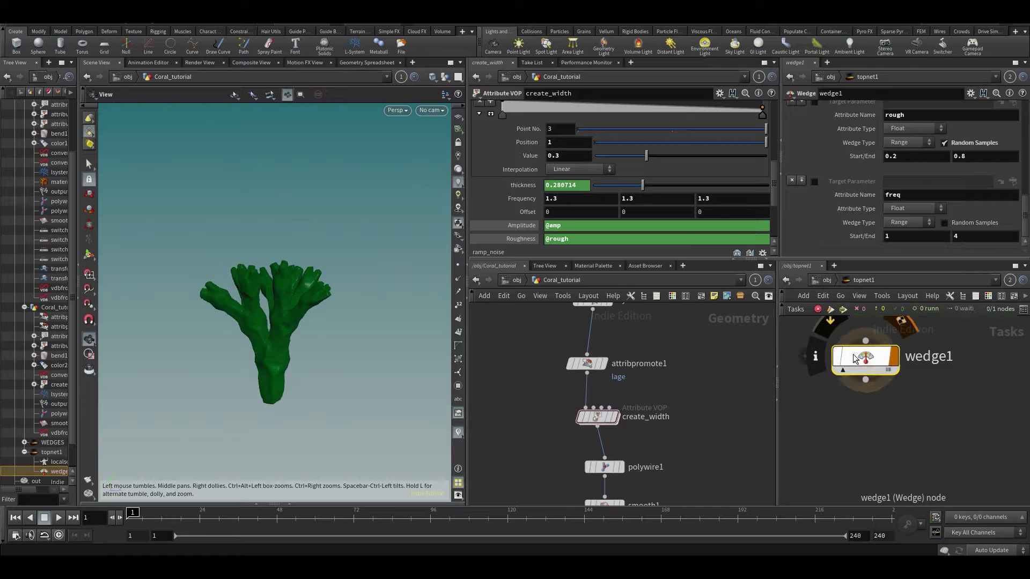
click(839, 372)
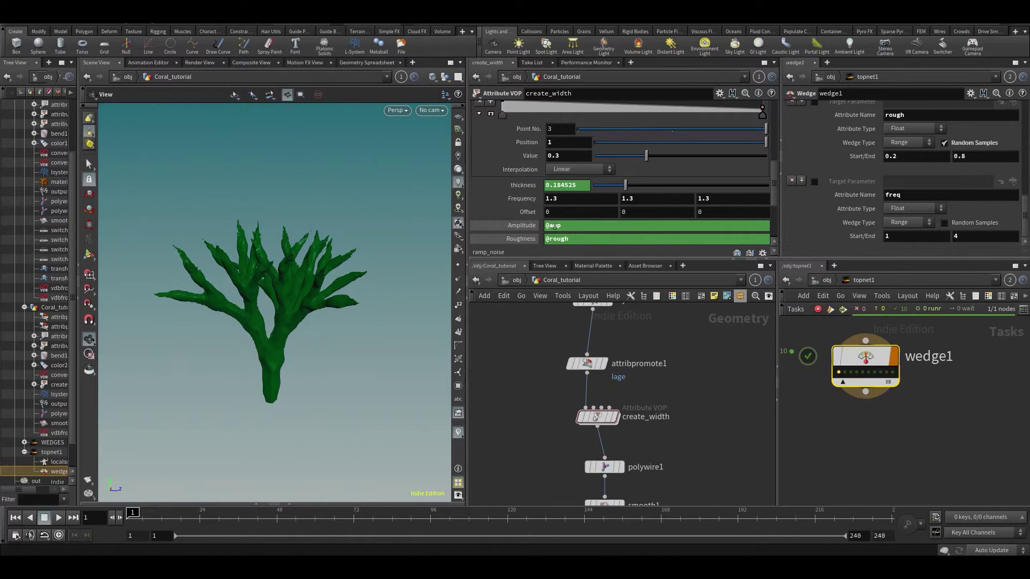
click(916, 208)
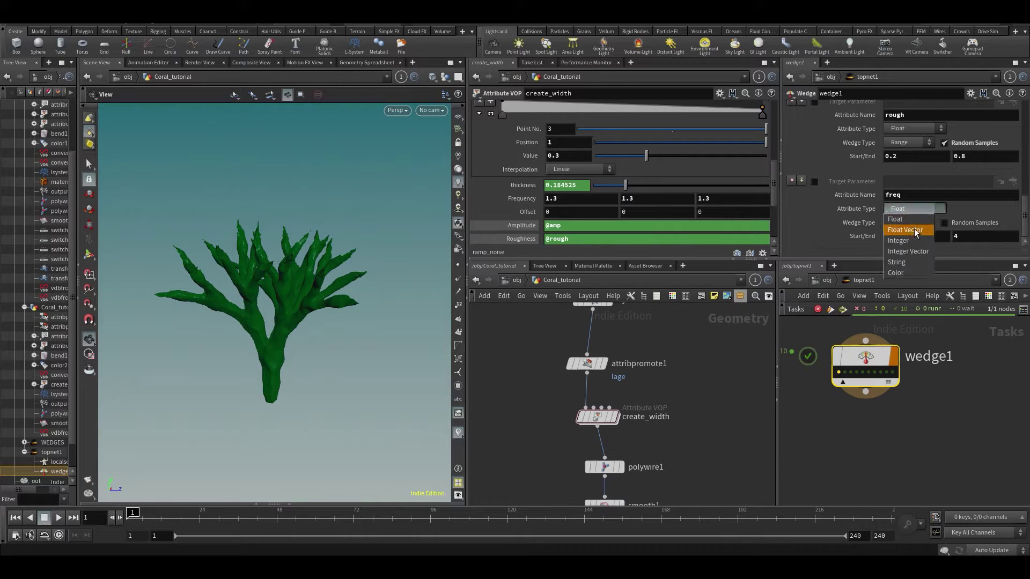
click(912, 230)
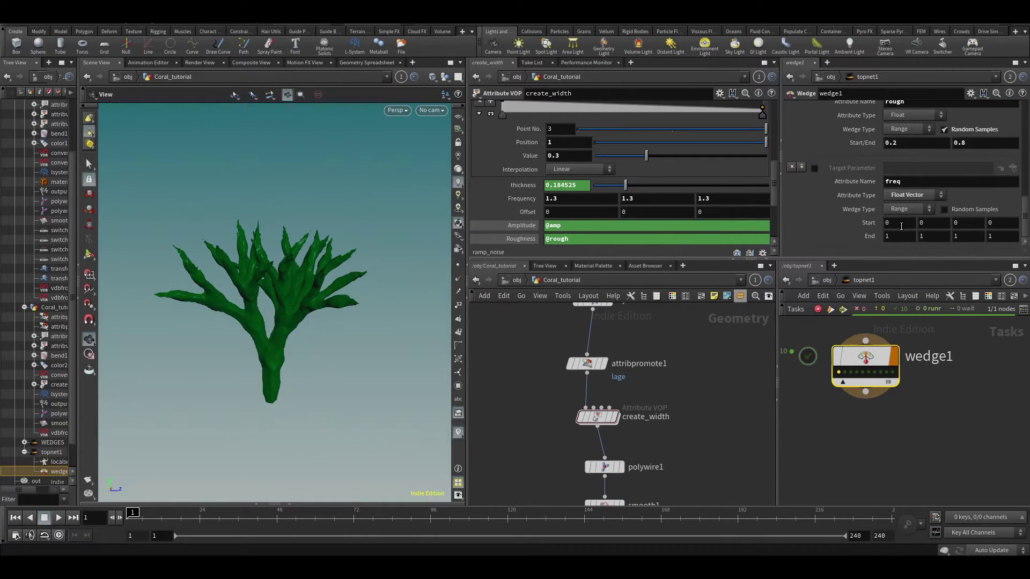
double_click(561, 199)
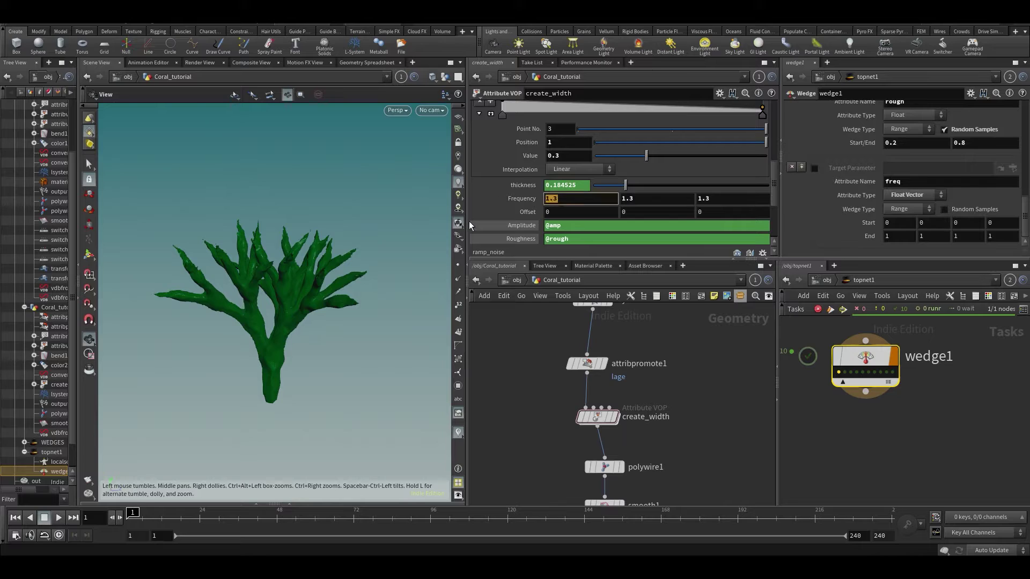
text(@freq)
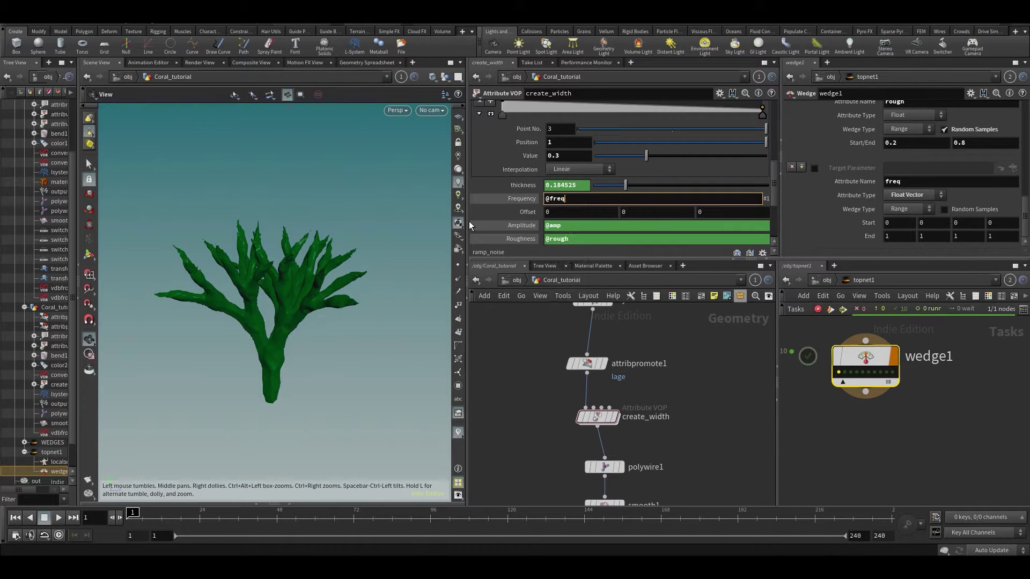
key(Tab)
text(@fr)
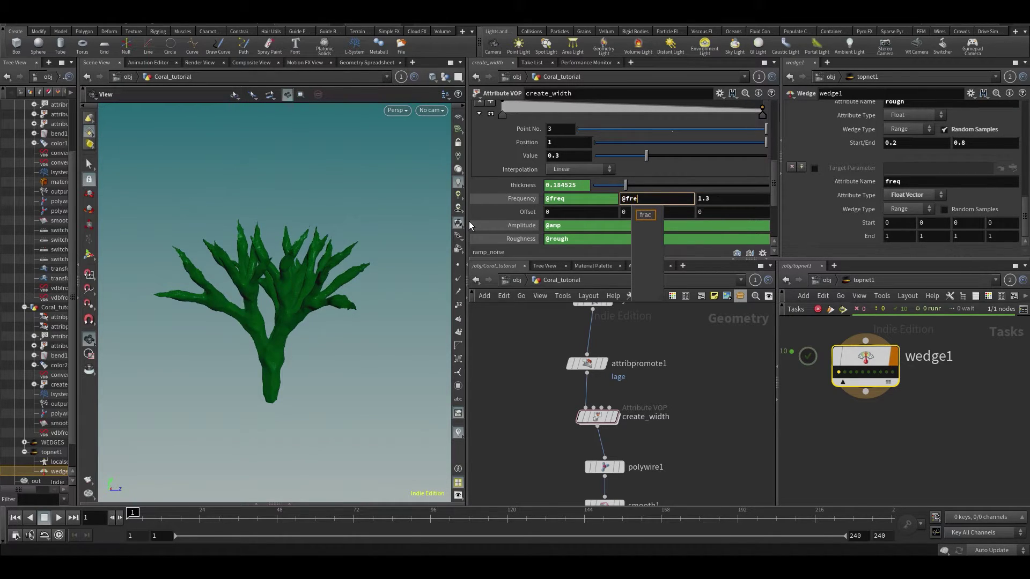
key(ctrl+z)
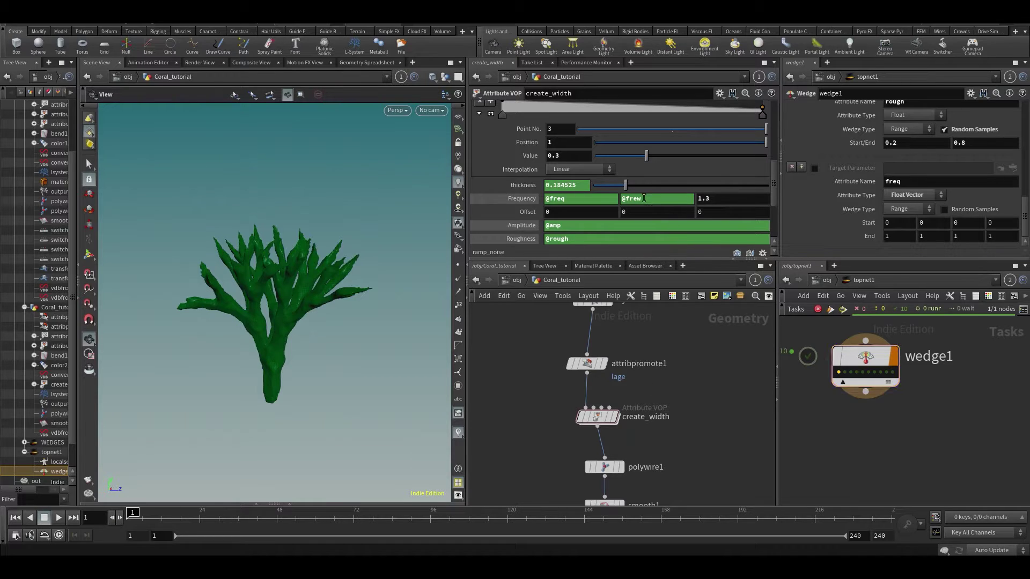
text(@frew=q)
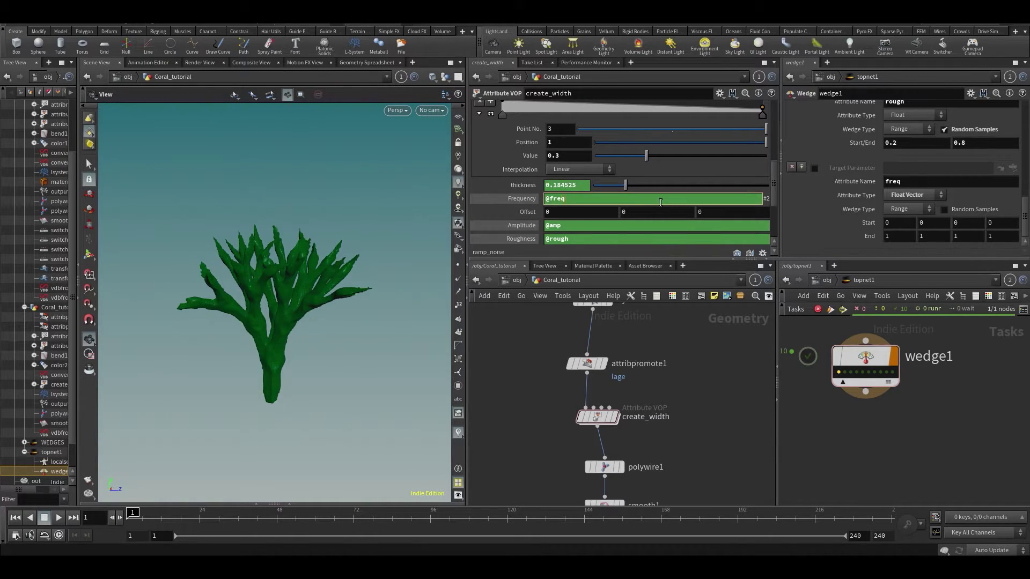
key(Return)
click(715, 198)
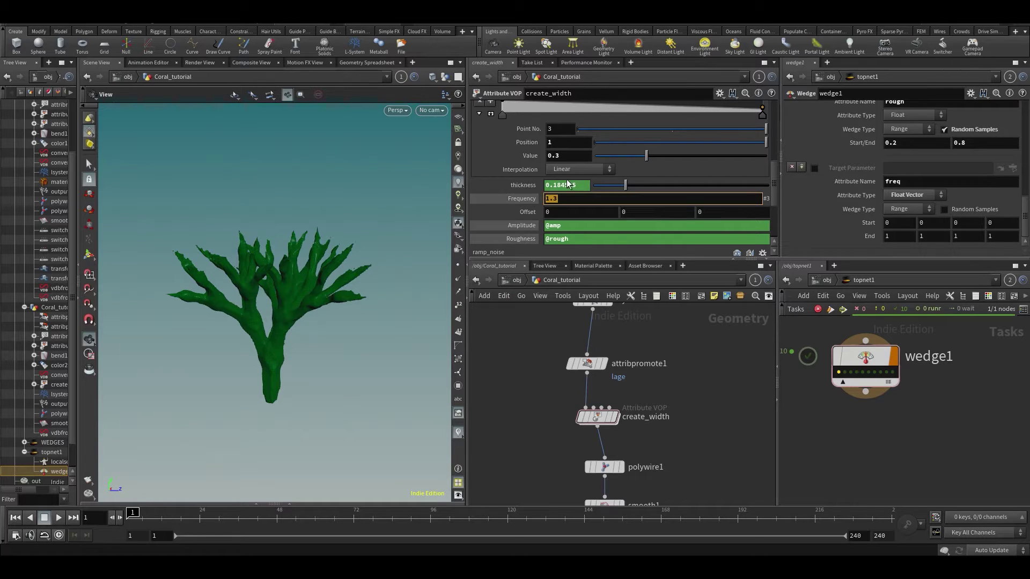
text(@freq)
key(Return)
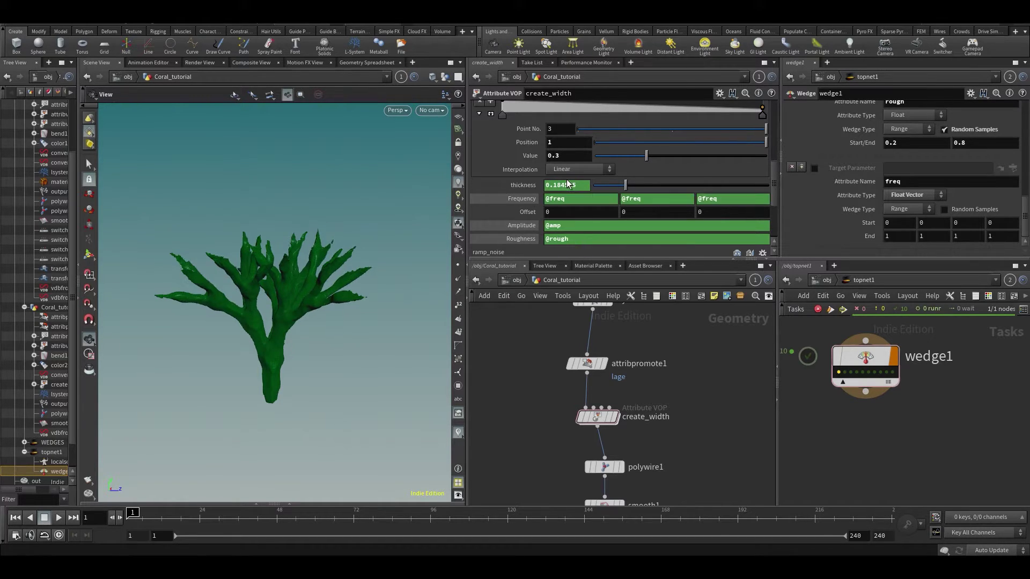
click(880, 356)
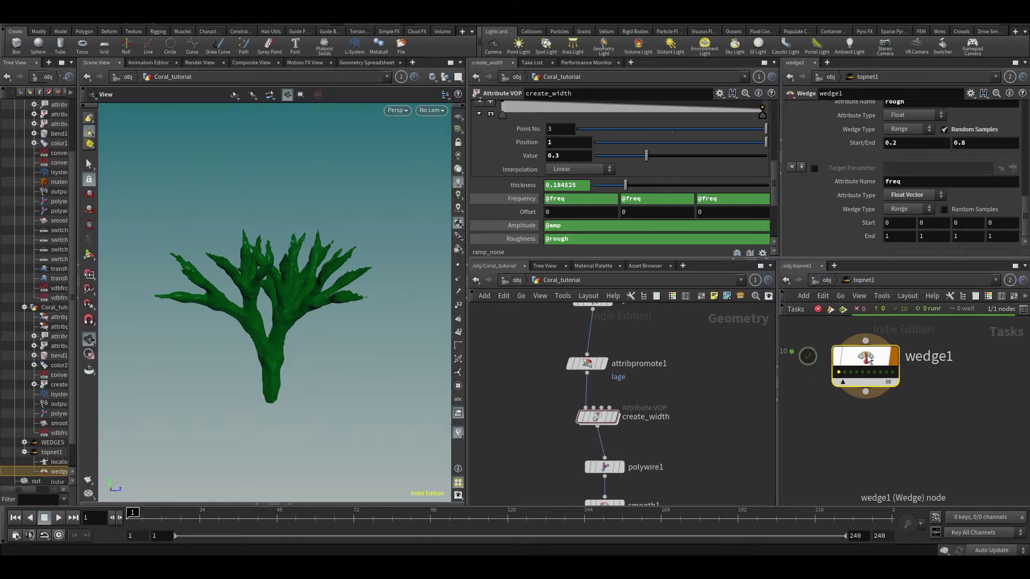
click(839, 371)
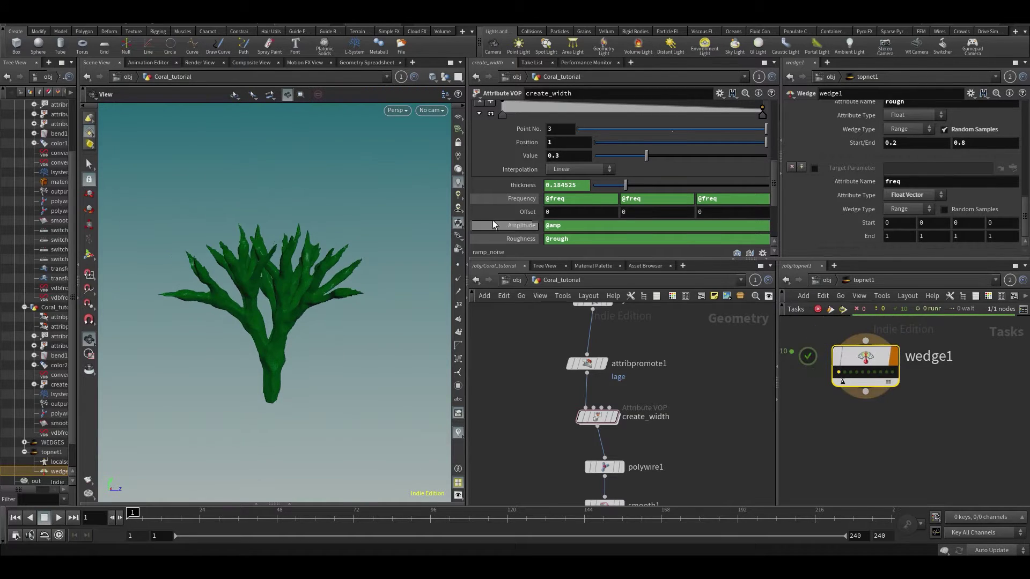
Preview several wedge1 coral variations and turn on Random Samples for freq
click(526, 200)
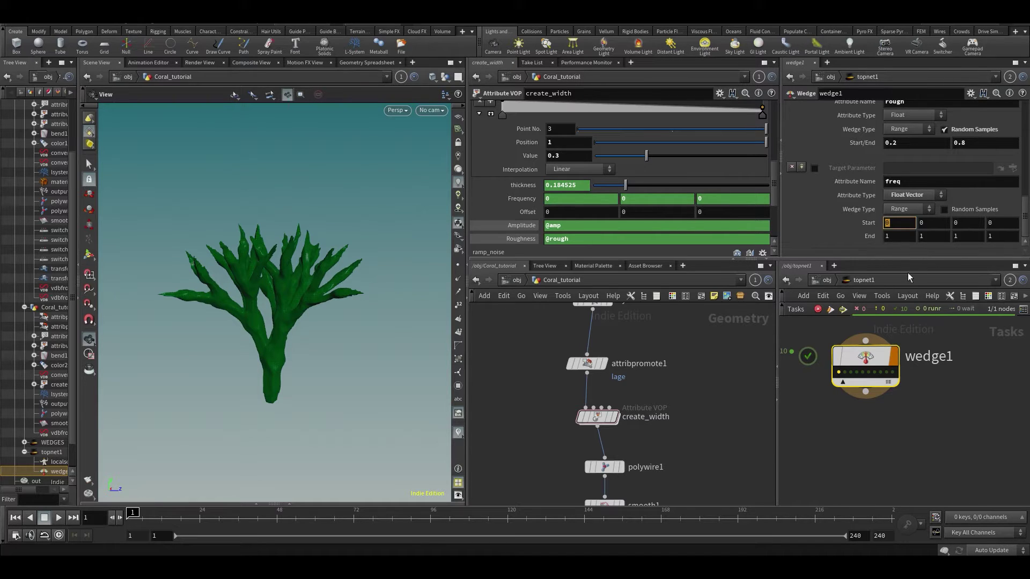
click(845, 372)
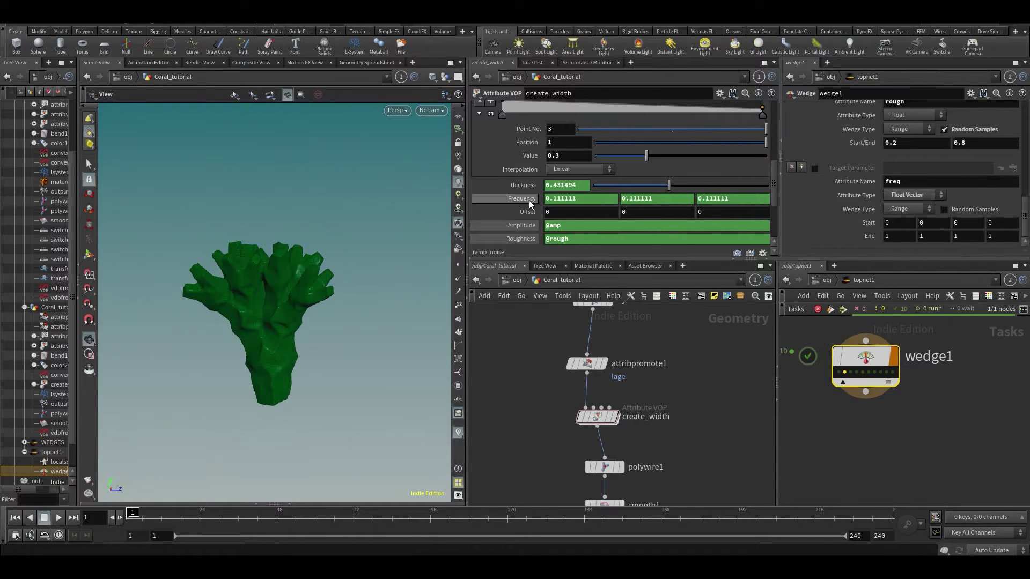
click(851, 373)
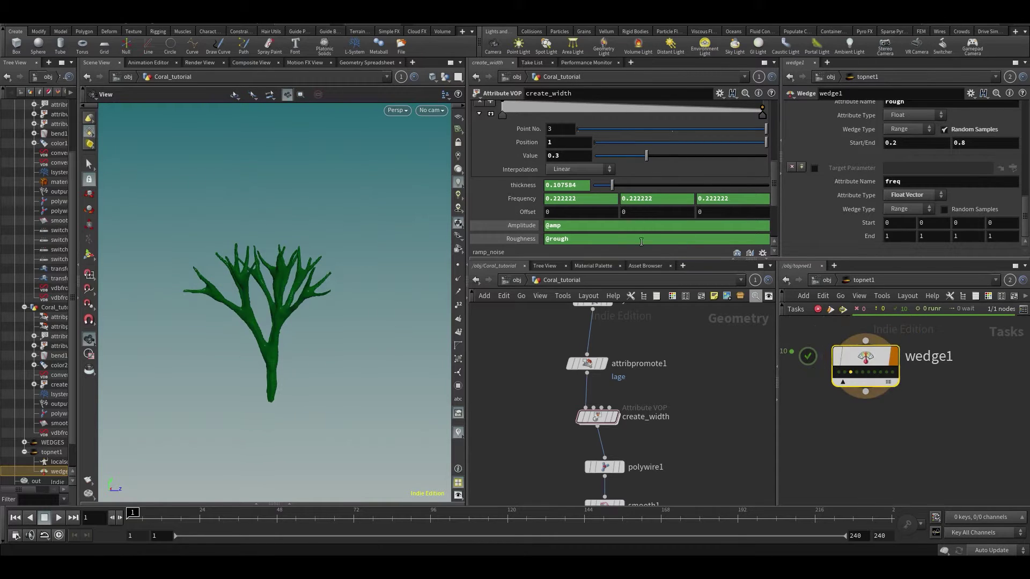
click(857, 371)
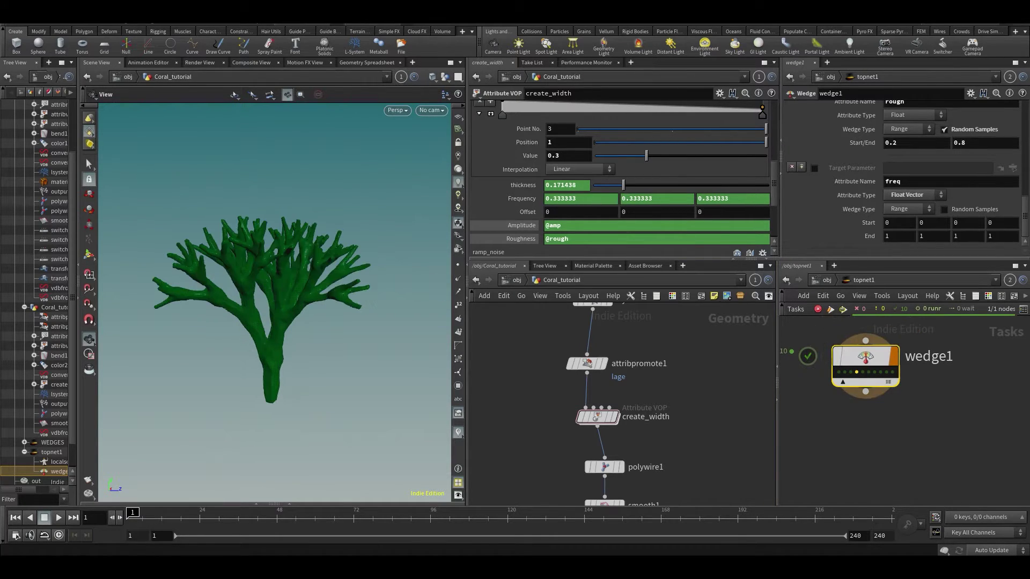
click(961, 212)
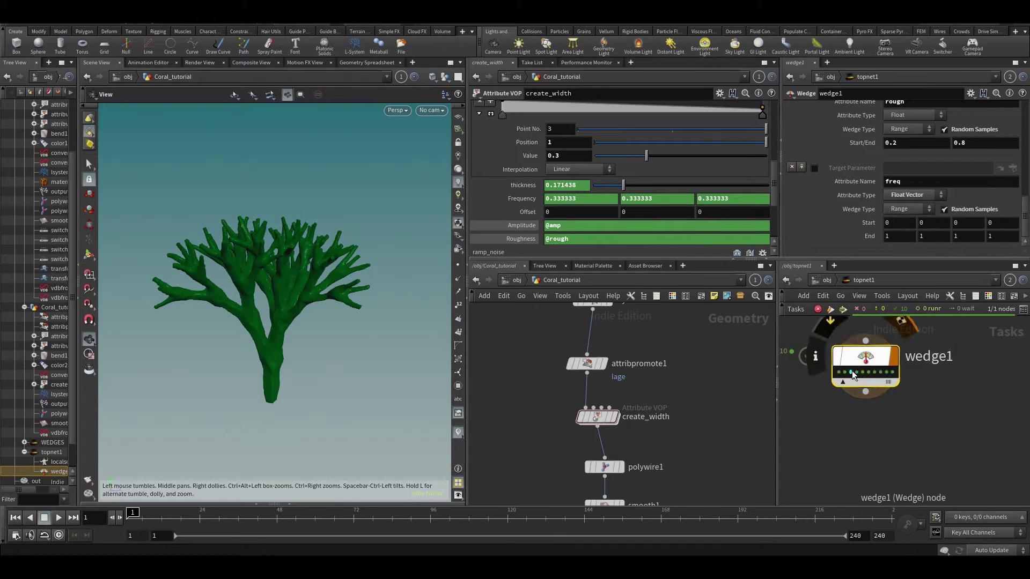
click(838, 372)
click(862, 373)
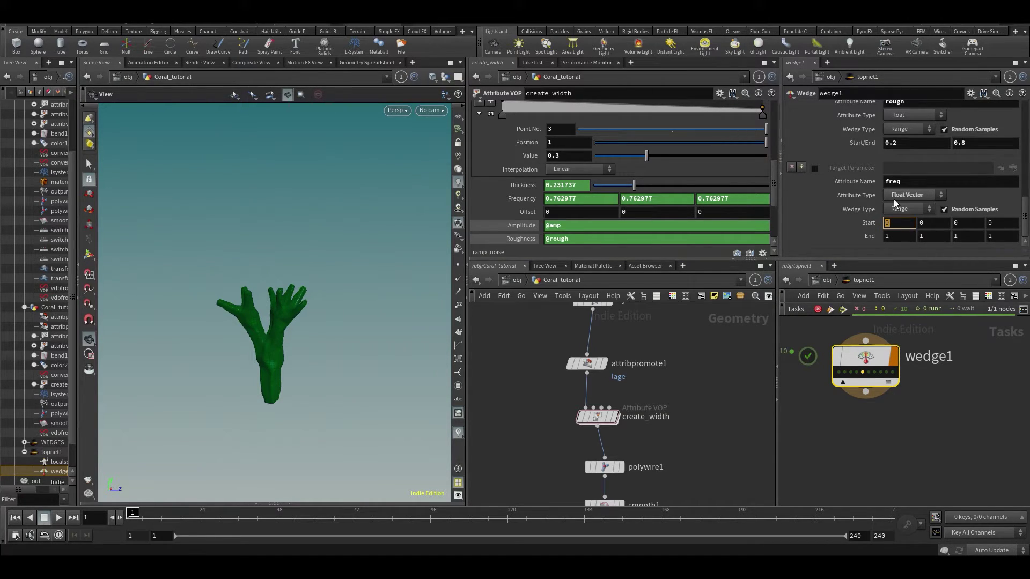
Set the freq Start components to 1
text(1)
key(Tab)
text(1)
key(Tab)
text(1)
key(Tab)
text(1)
Set all freq End components to 3
double_click(888, 236)
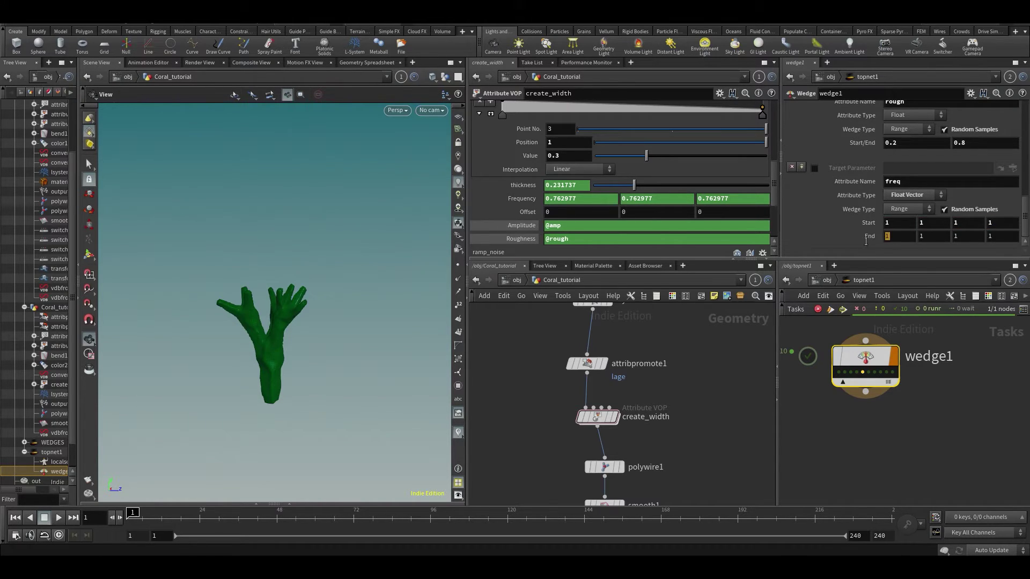
text(3)
click(928, 237)
double_click(958, 236)
text(3)
click(992, 224)
text(3)
key(Return)
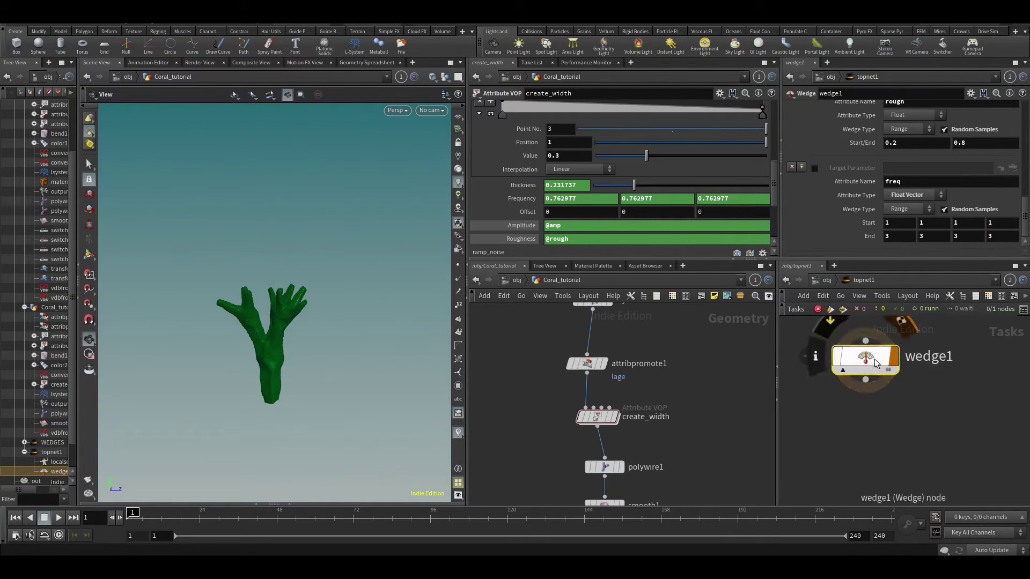
Preview six coral variations from the recooked wedge
click(856, 372)
click(869, 372)
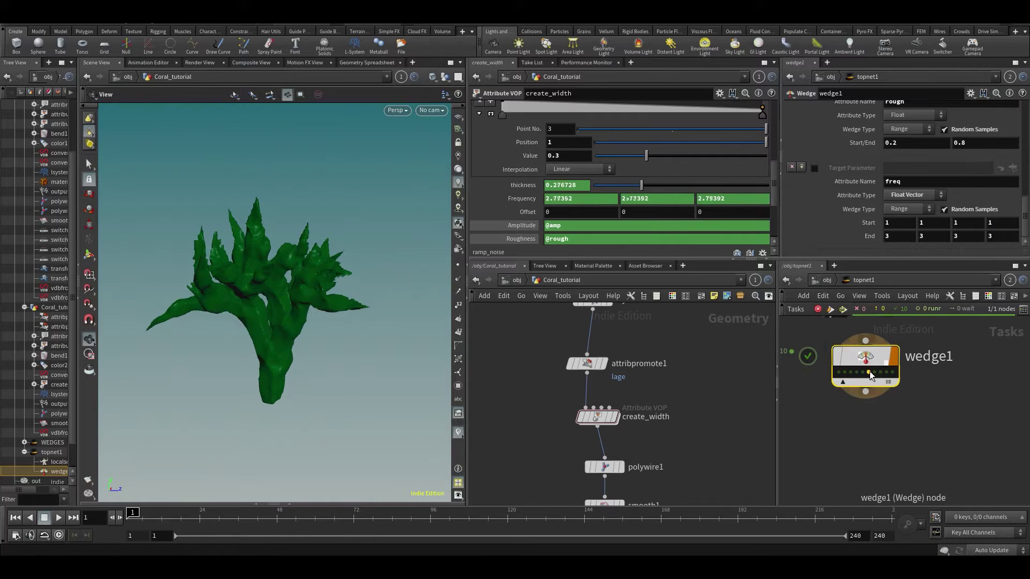
click(883, 372)
click(885, 372)
click(875, 372)
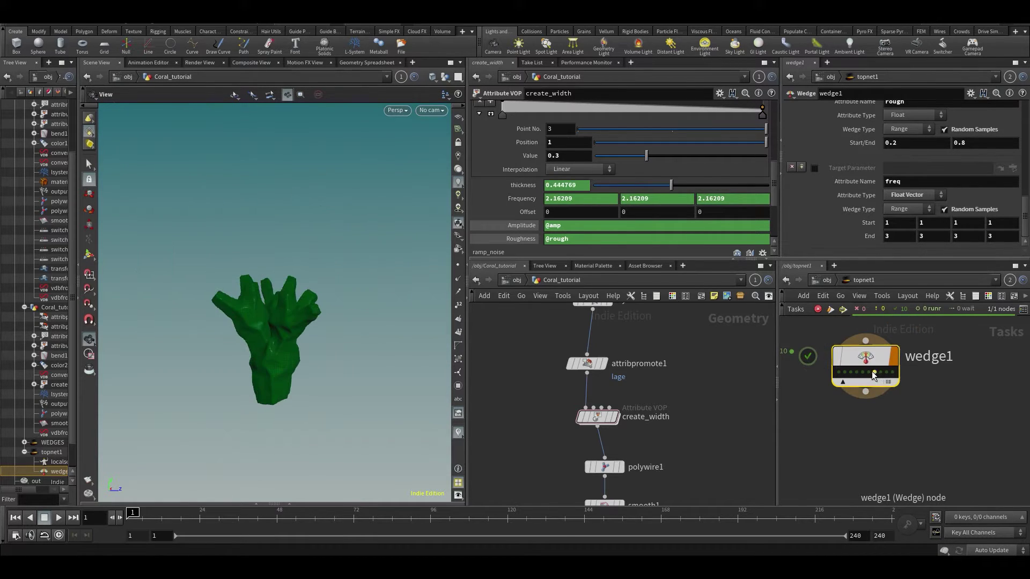
click(869, 371)
scroll(858, 181, up, 1)
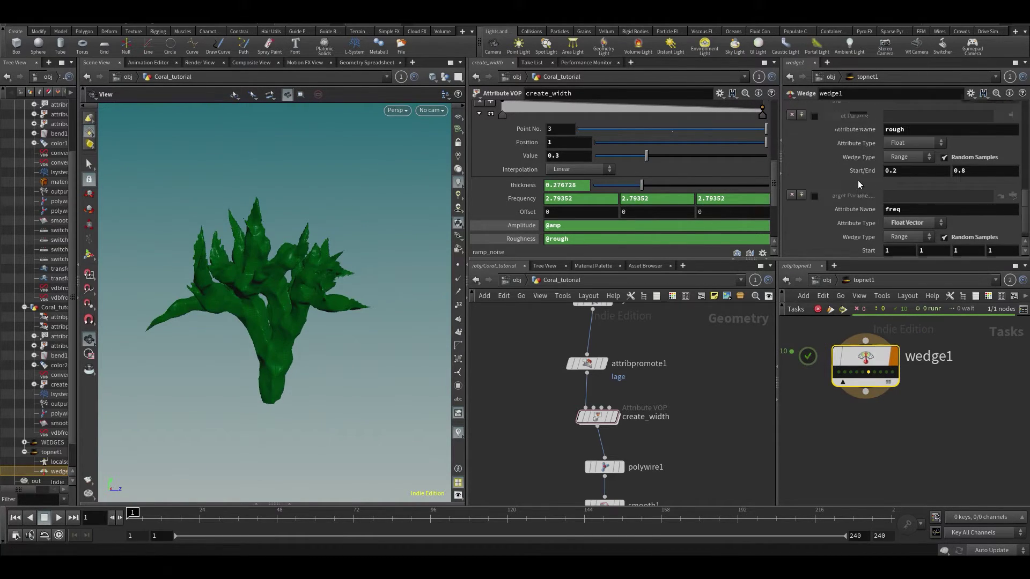
scroll(857, 181, up, 1)
drag(327, 234, 333, 223)
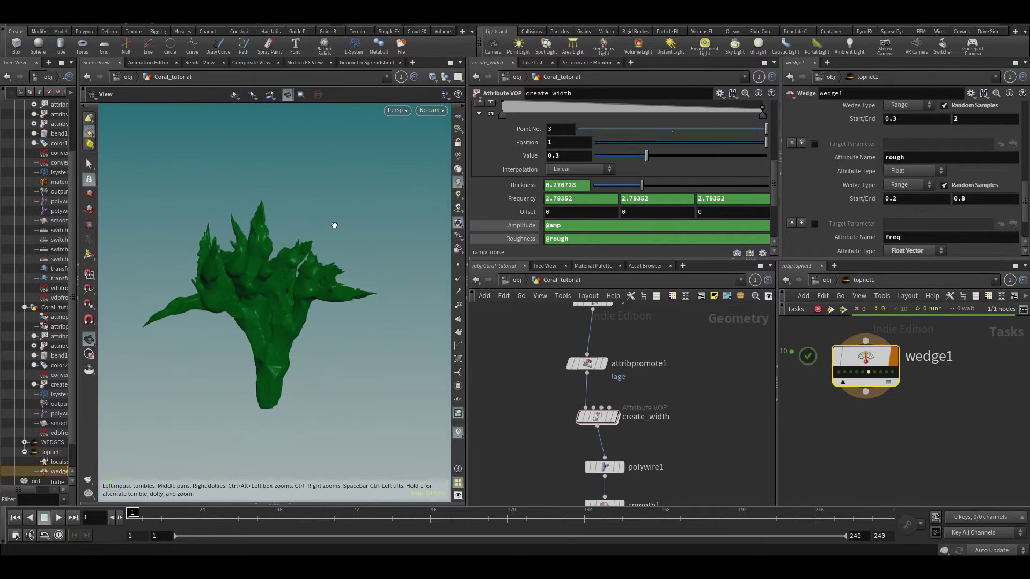
scroll(903, 235, down, 1)
Set the freq Start components to 2 and End components to 5
click(901, 222)
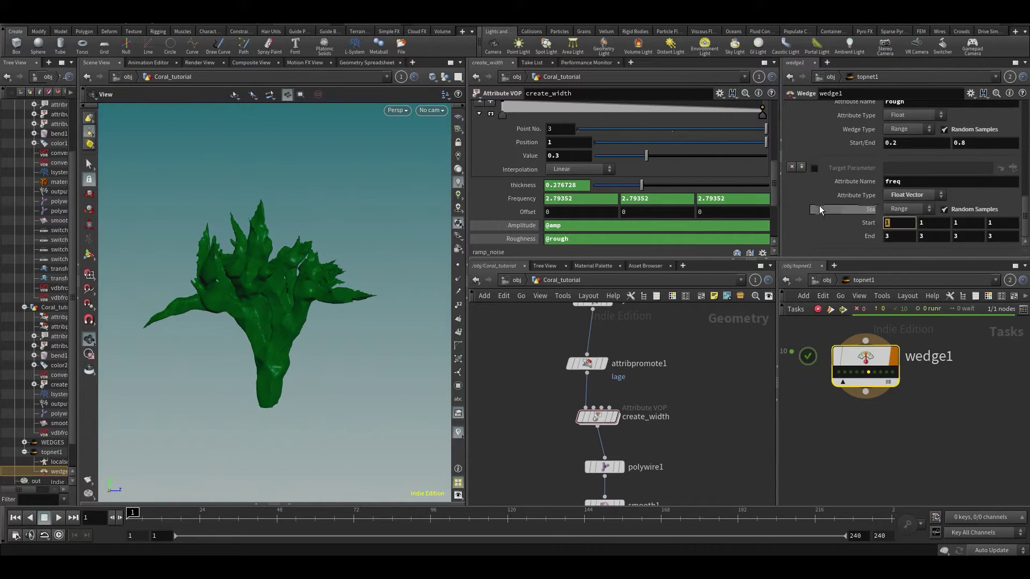
key(Tab)
key(Tab)
text(2)
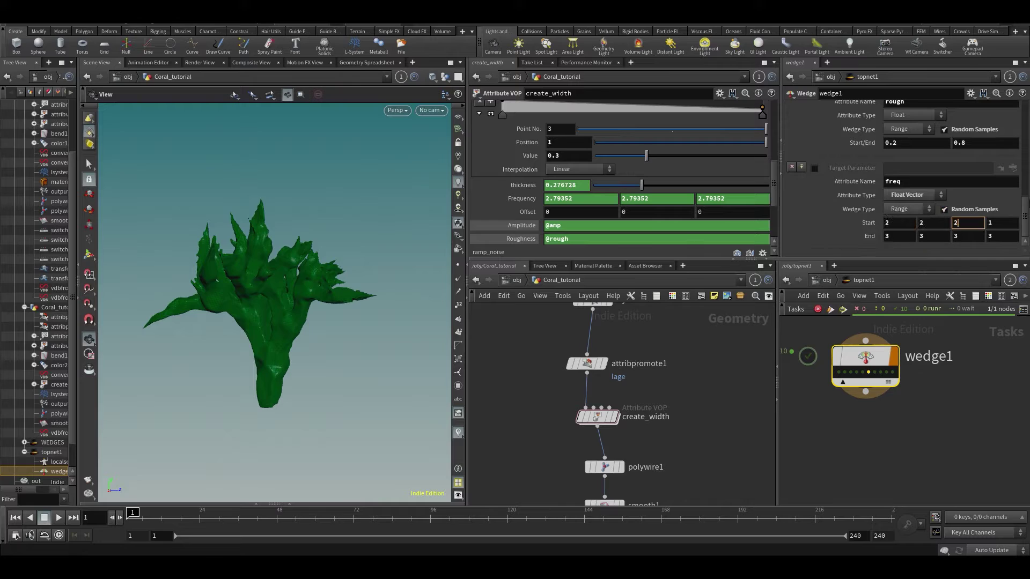
click(905, 237)
text(5)
key(Tab)
text(5)
key(Tab)
text(5)
click(990, 223)
text(2)
key(Tab)
text(5)
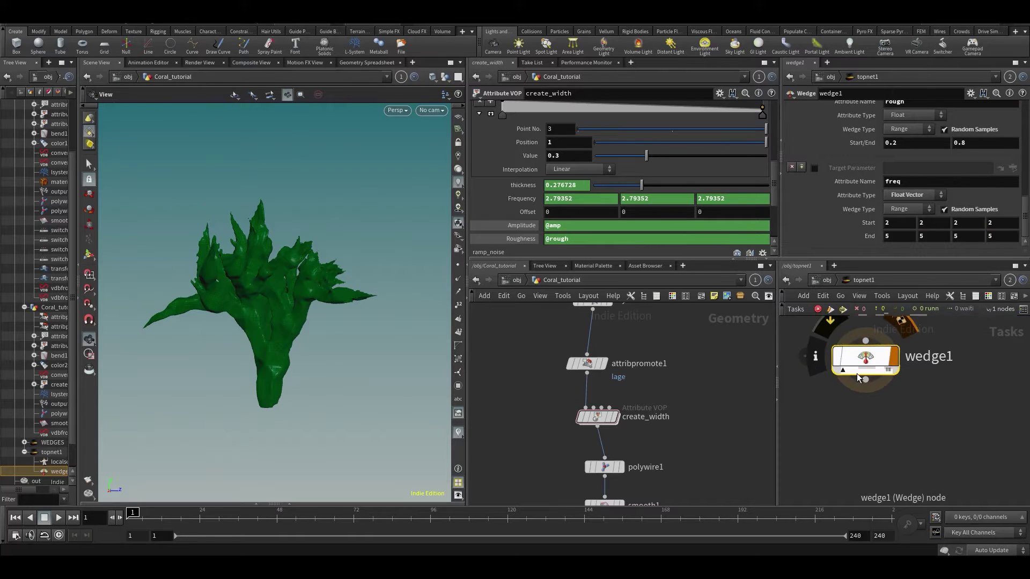
Preview two more coral variations and save the scene
click(852, 373)
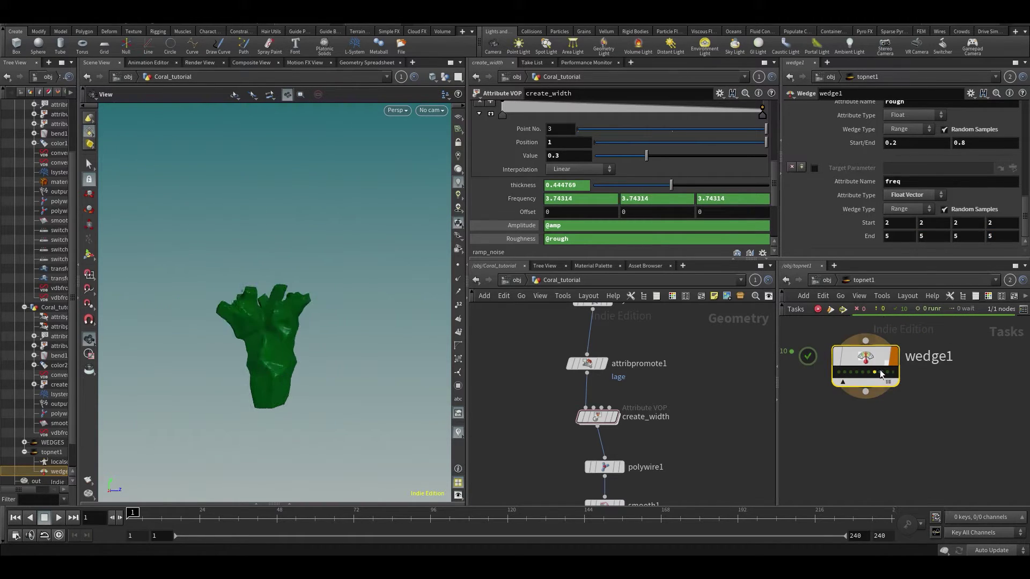
click(875, 372)
key(ctrl+s)
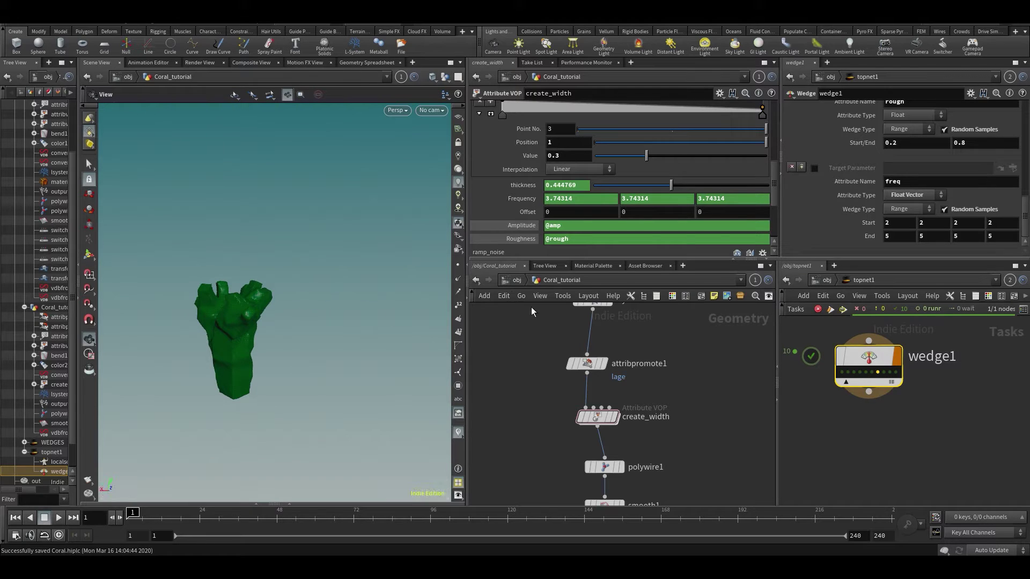
Select the attribvop1 noise node and orbit the coral to inspect it
scroll(694, 375, down, 5)
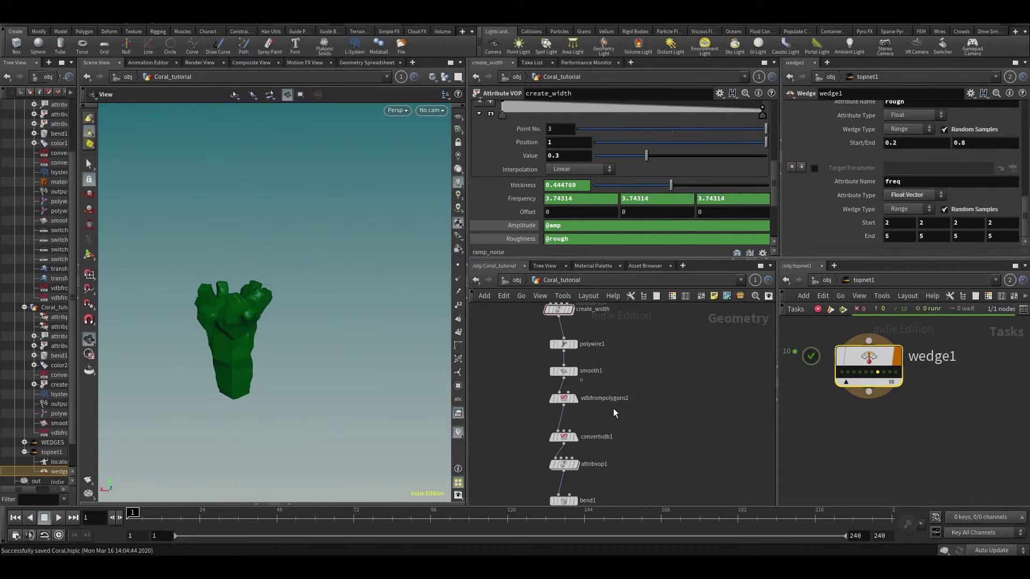
drag(643, 416, 642, 417)
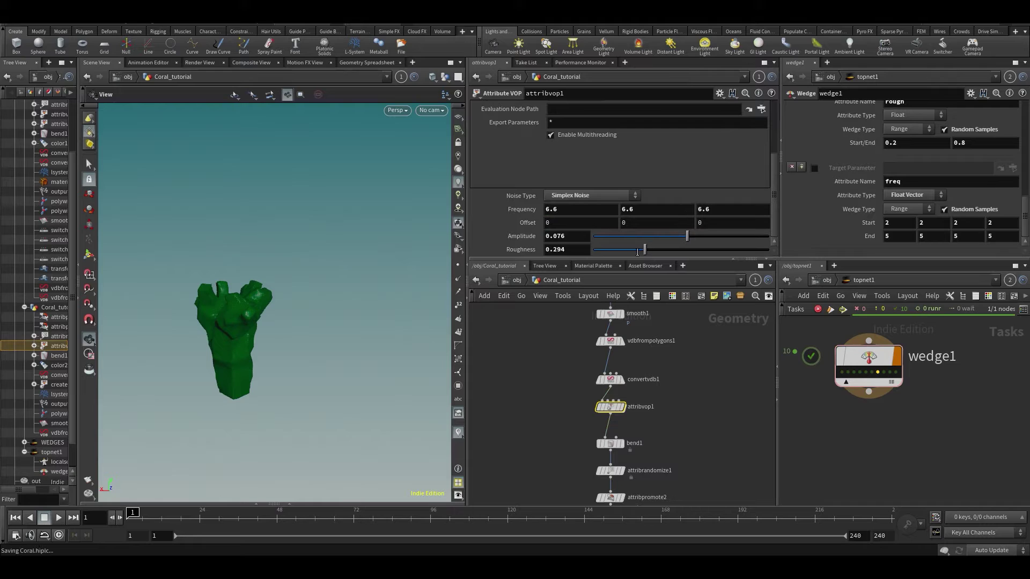
drag(384, 291, 285, 276)
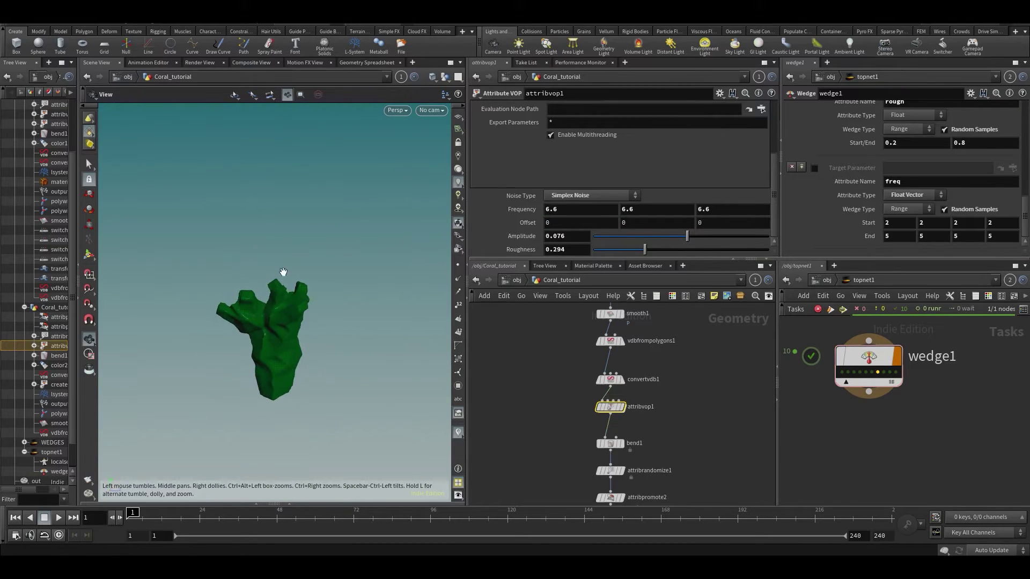
scroll(822, 181, down, 2)
scroll(833, 187, up, 4)
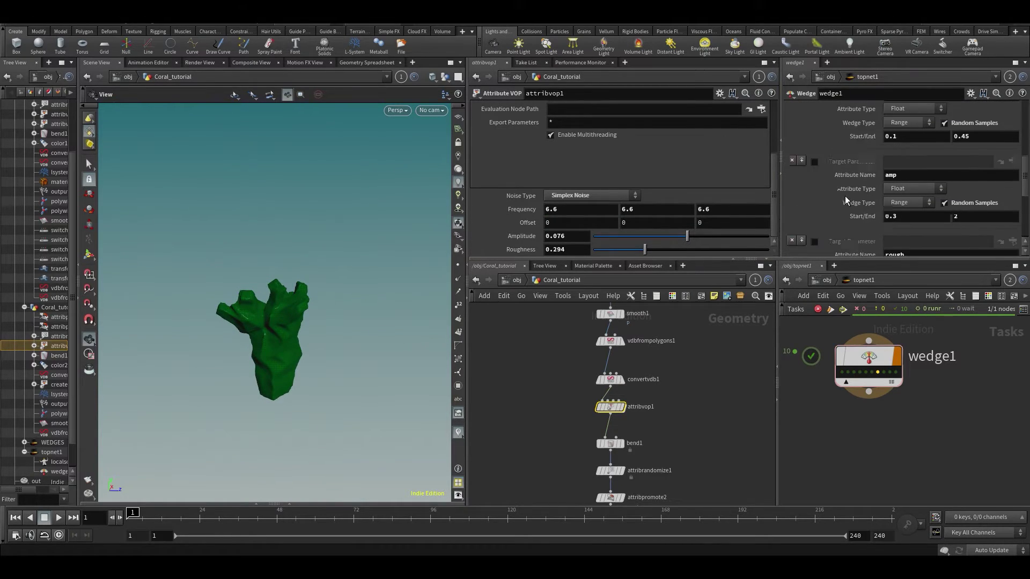
scroll(944, 156, down, 2)
middle_drag(715, 474, 682, 421)
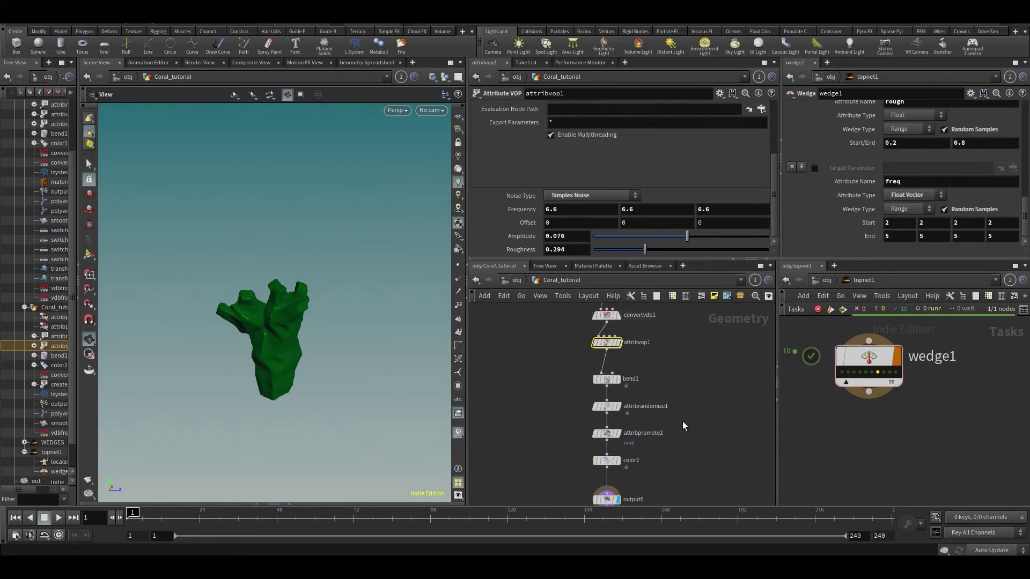
scroll(858, 185, up, 7)
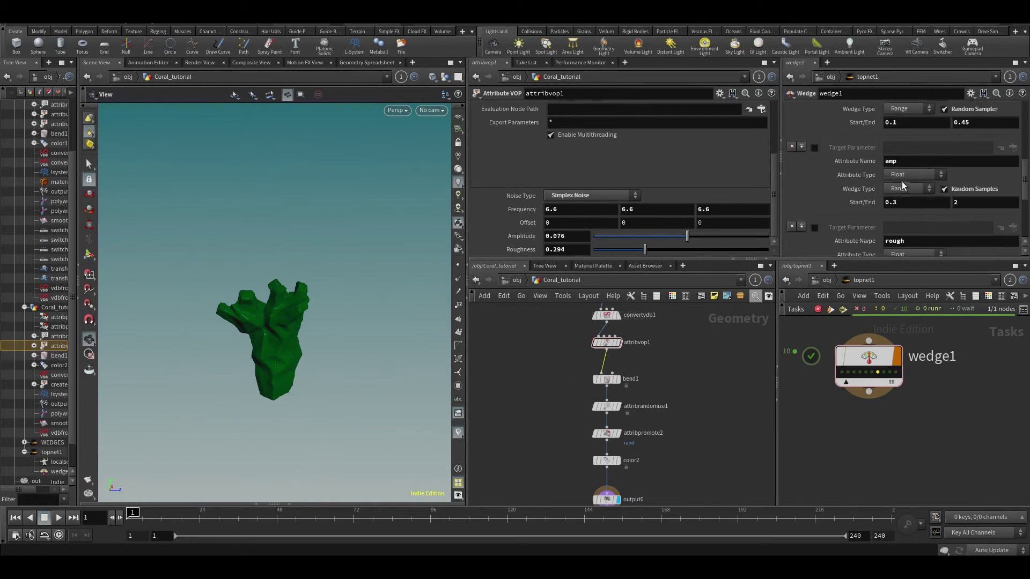
Add a sixth wedge attribute named twist and select the bend1 node
click(915, 180)
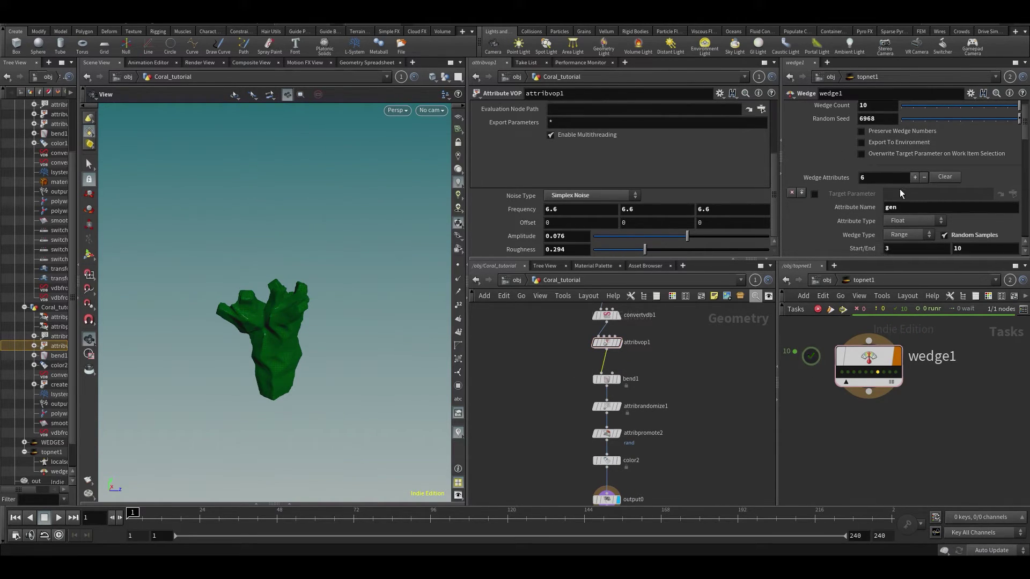
scroll(899, 189, down, 10)
middle_drag(555, 387, 595, 420)
click(646, 412)
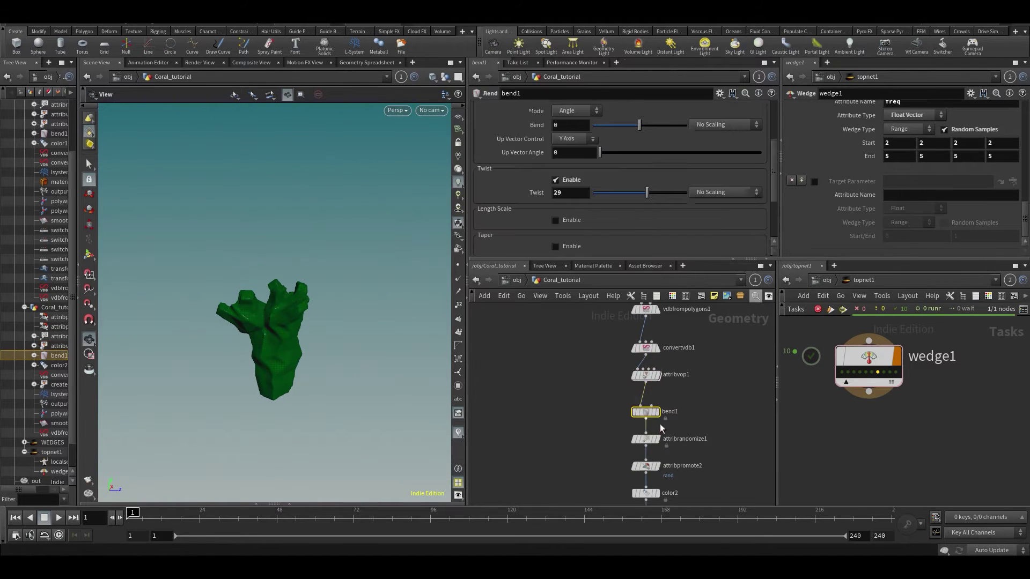
scroll(562, 149, down, 3)
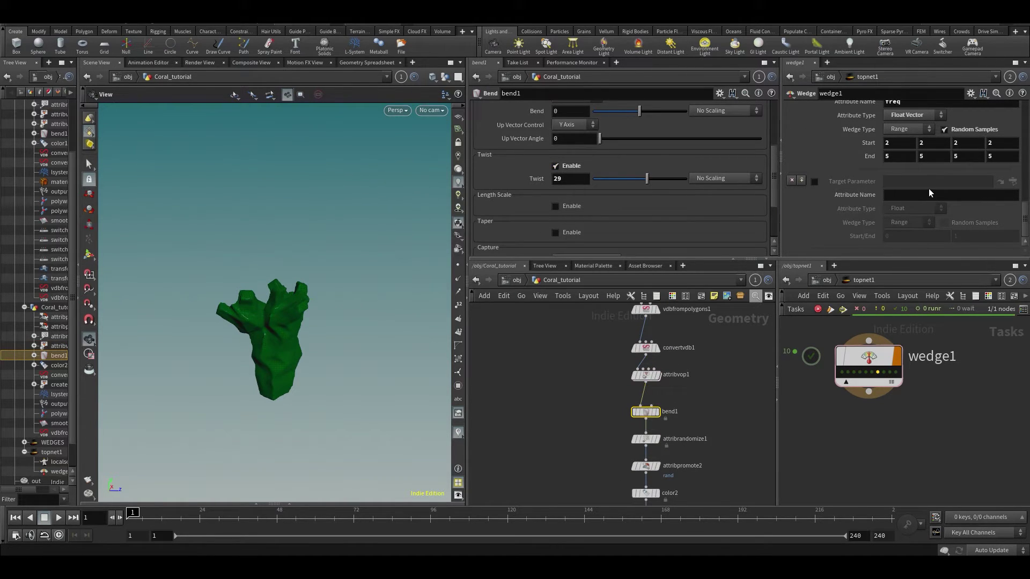
scroll(929, 191, up, 1)
click(918, 208)
text(twis)
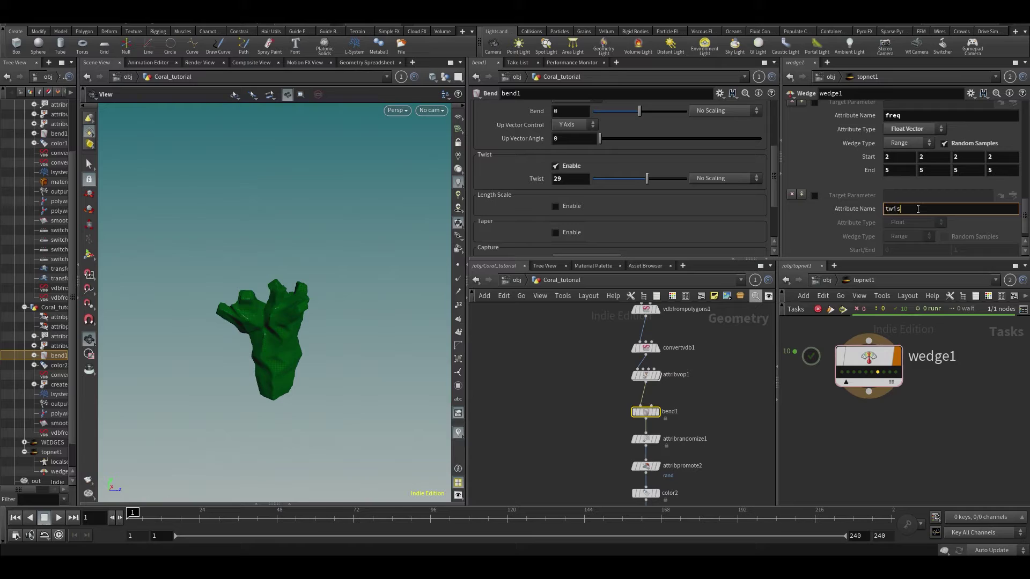
text(t)
key(Return)
drag(940, 250, 943, 250)
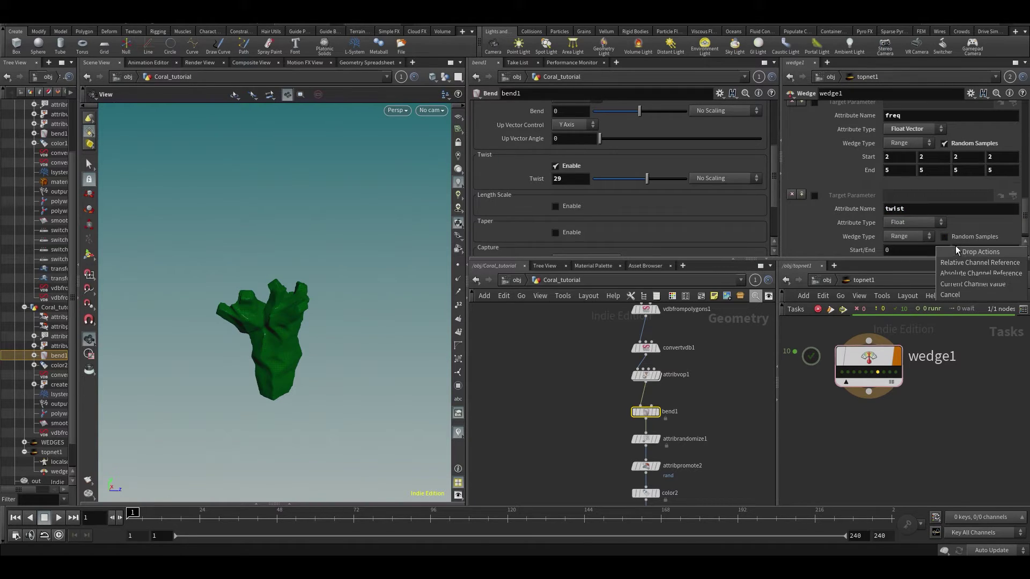
click(973, 294)
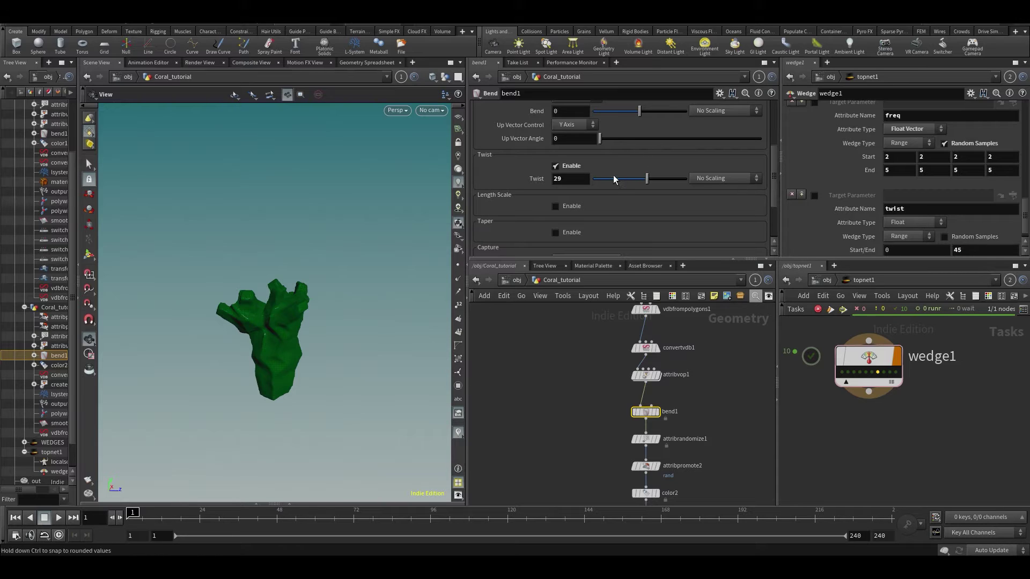
click(568, 179)
text(@twist)
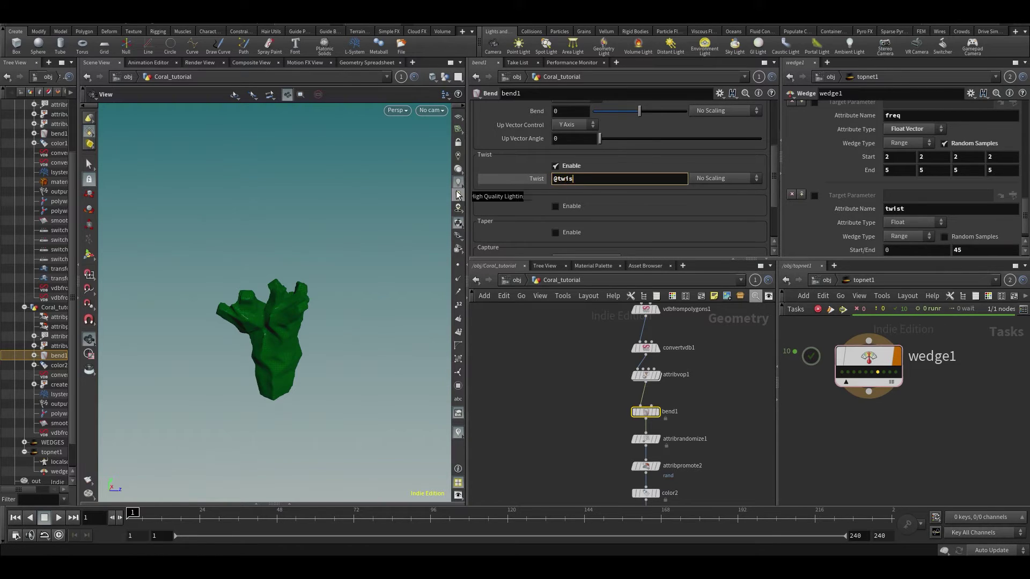
key(Return)
scroll(735, 186, up, 2)
scroll(836, 191, down, 1)
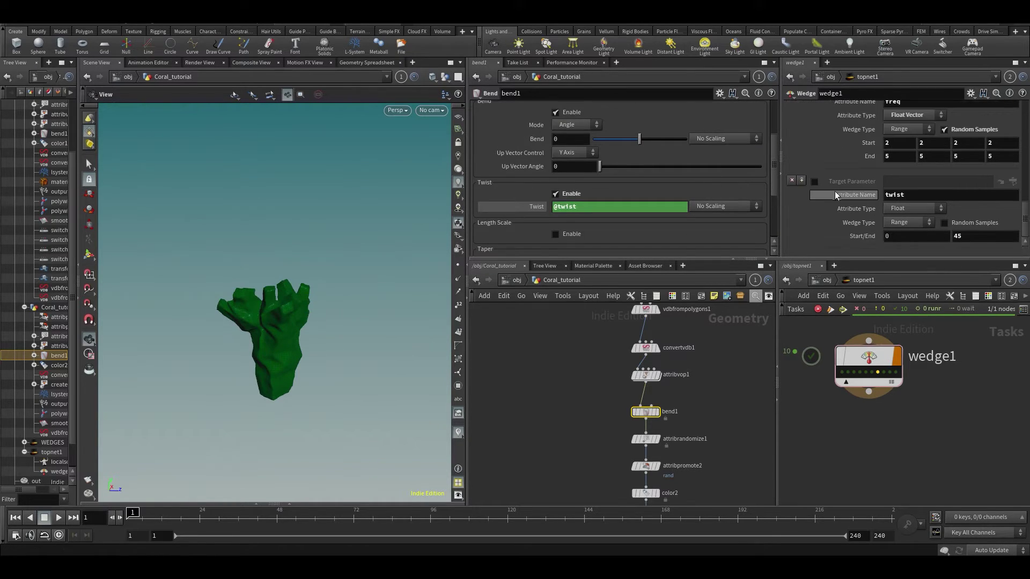
scroll(522, 368, down, 2)
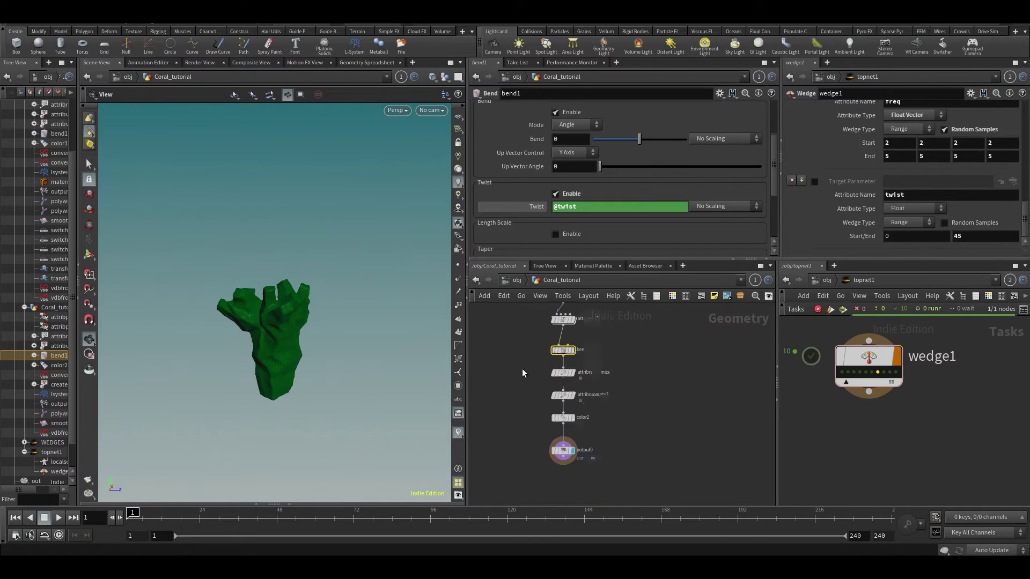
scroll(499, 381, up, 3)
drag(591, 452, 592, 453)
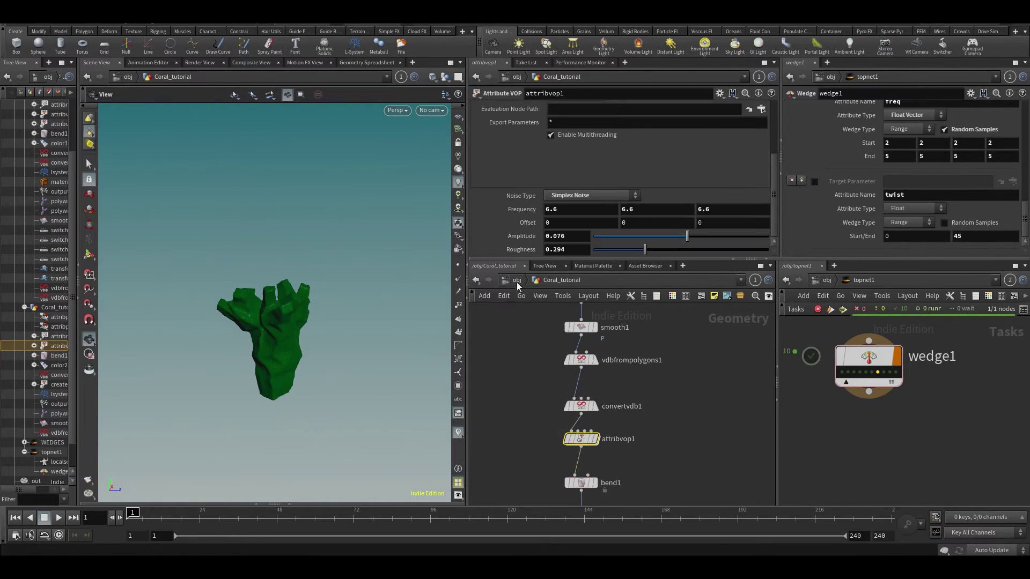
scroll(890, 203, up, 5)
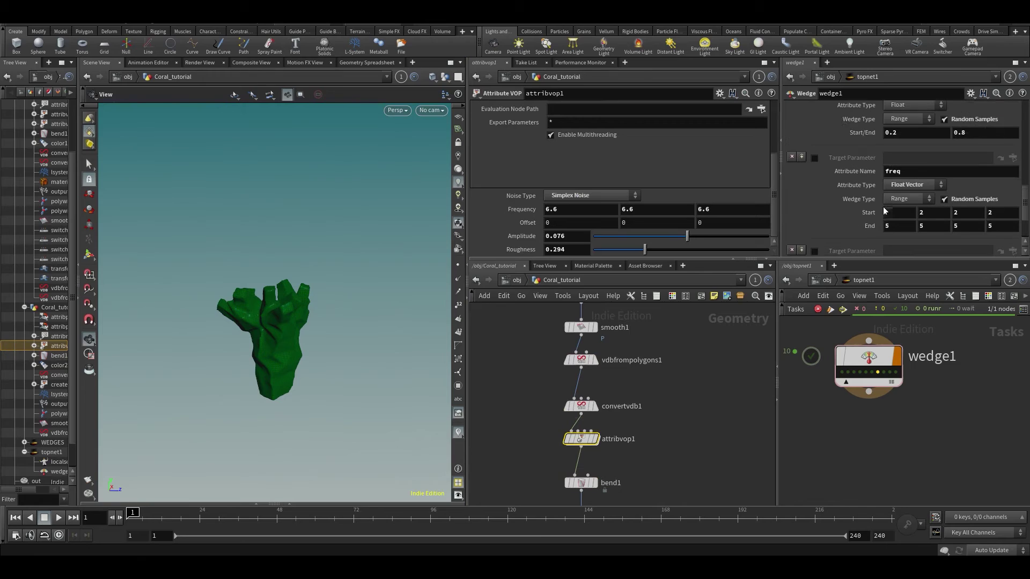
double_click(582, 236)
text(@amo)
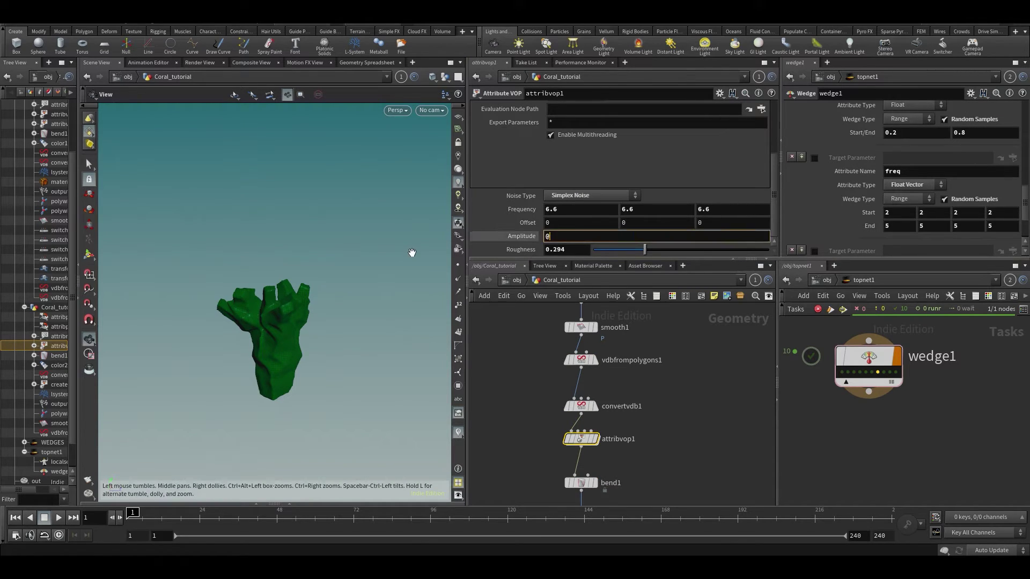
key(Return)
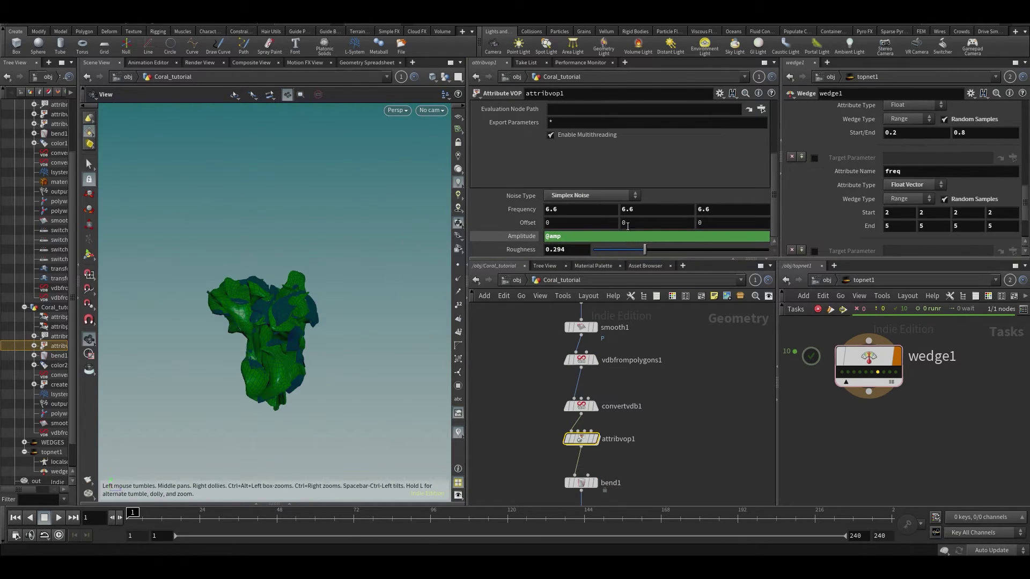
text(@gr)
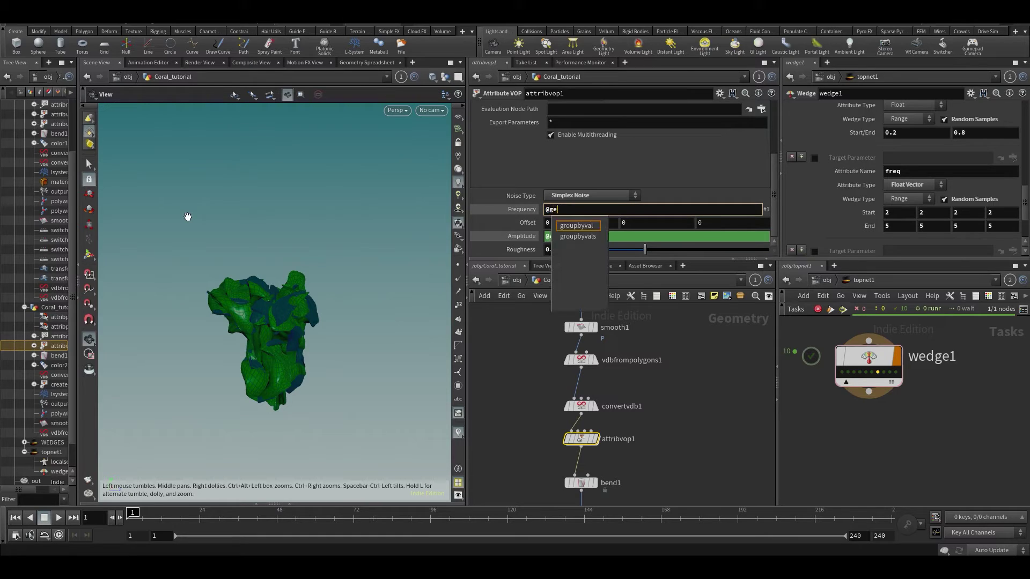
text(eq)
key(Tab)
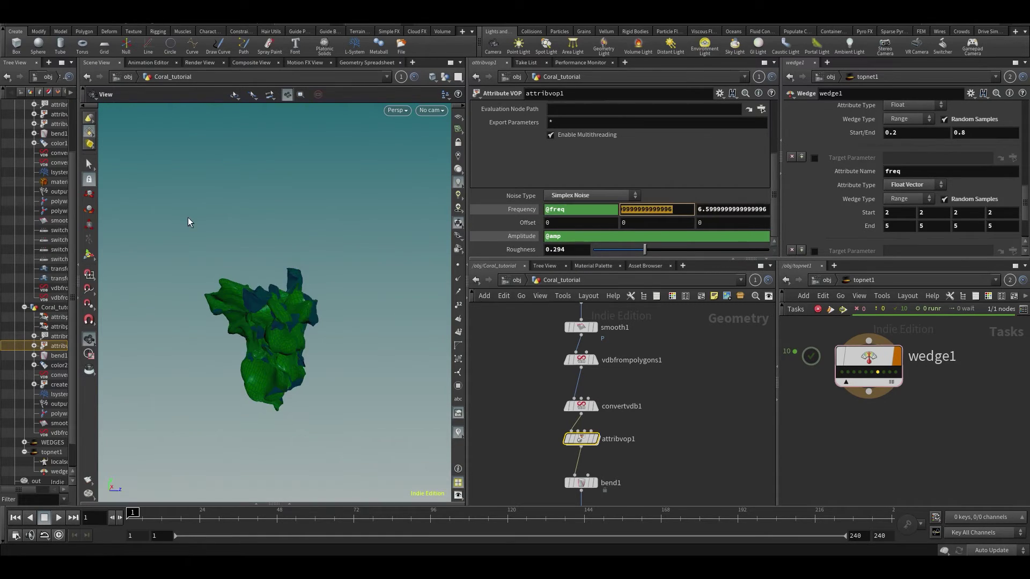
text(@g)
key(Tab)
text(@fre)
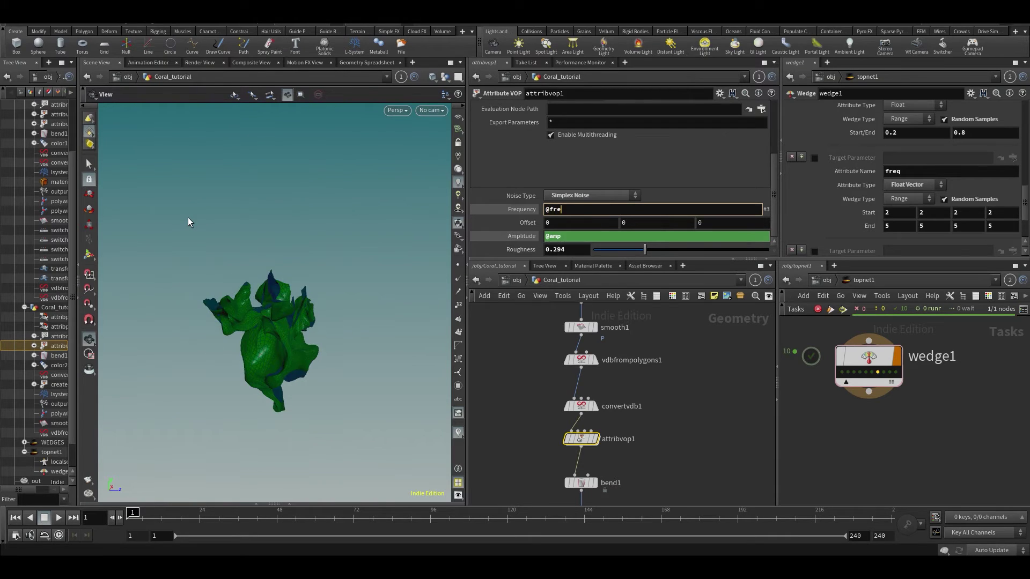
text(eq)
key(Return)
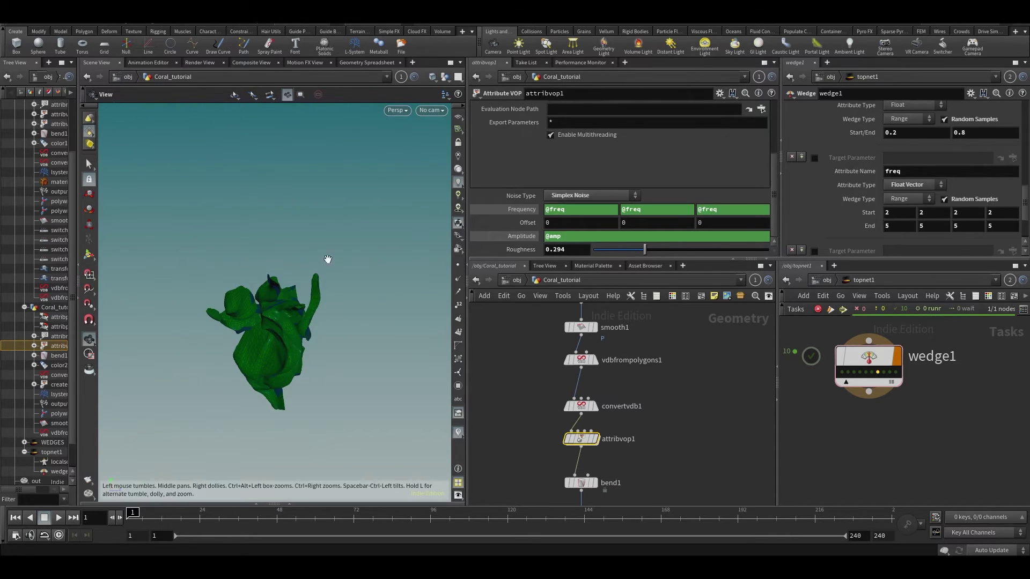
scroll(861, 190, up, 5)
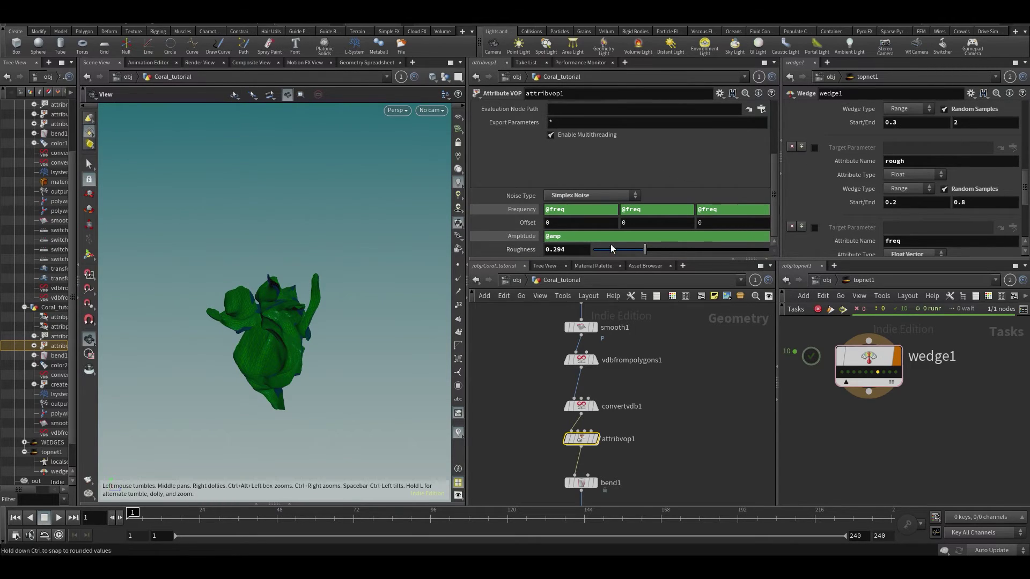
click(563, 249)
text(@rough)
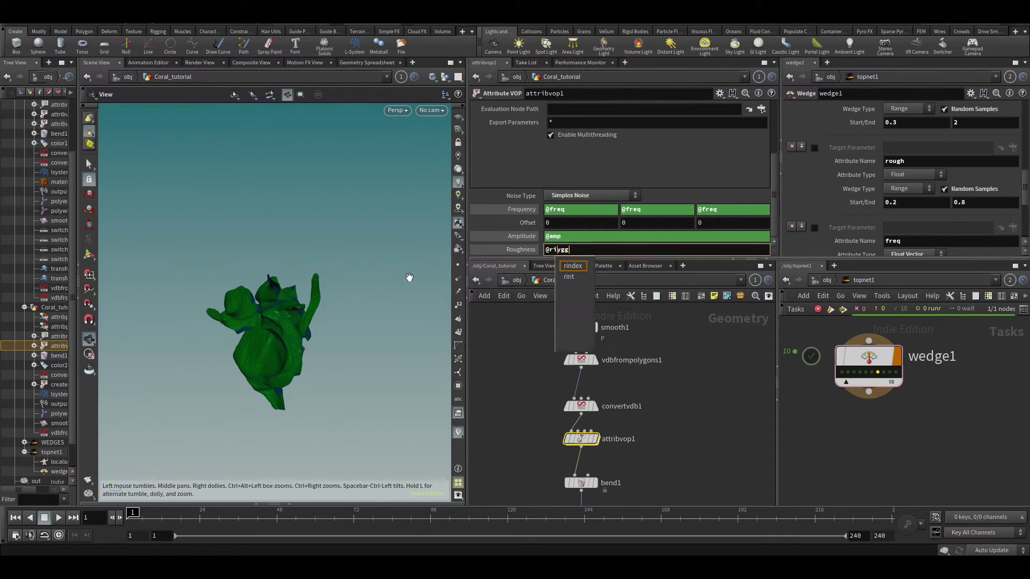
key(Return)
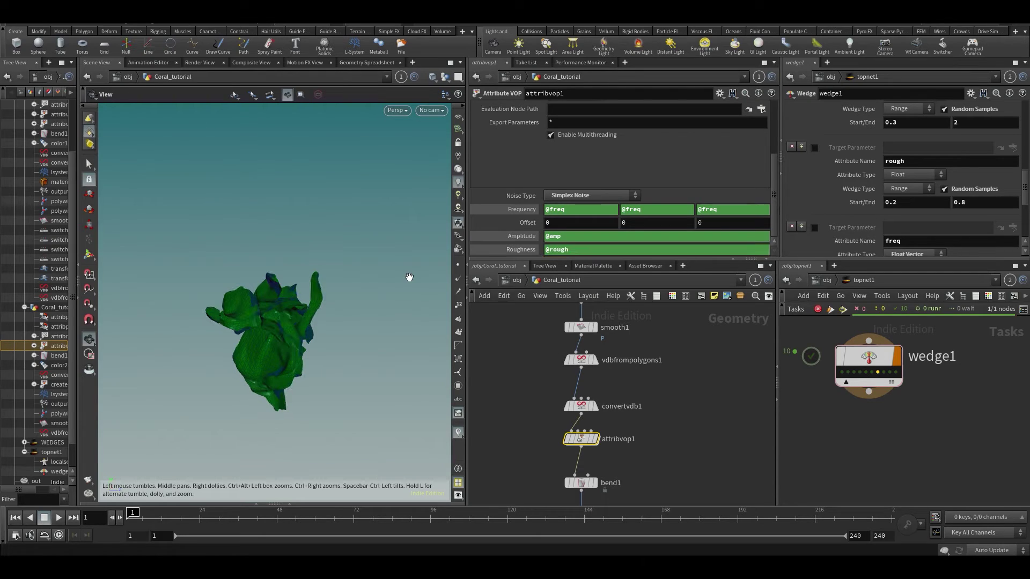
click(866, 371)
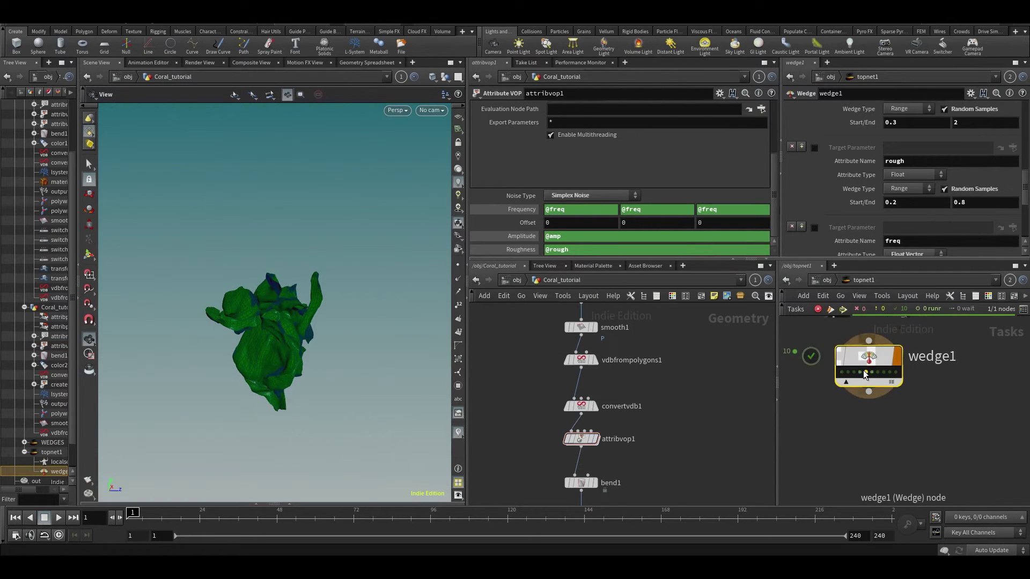
click(514, 236)
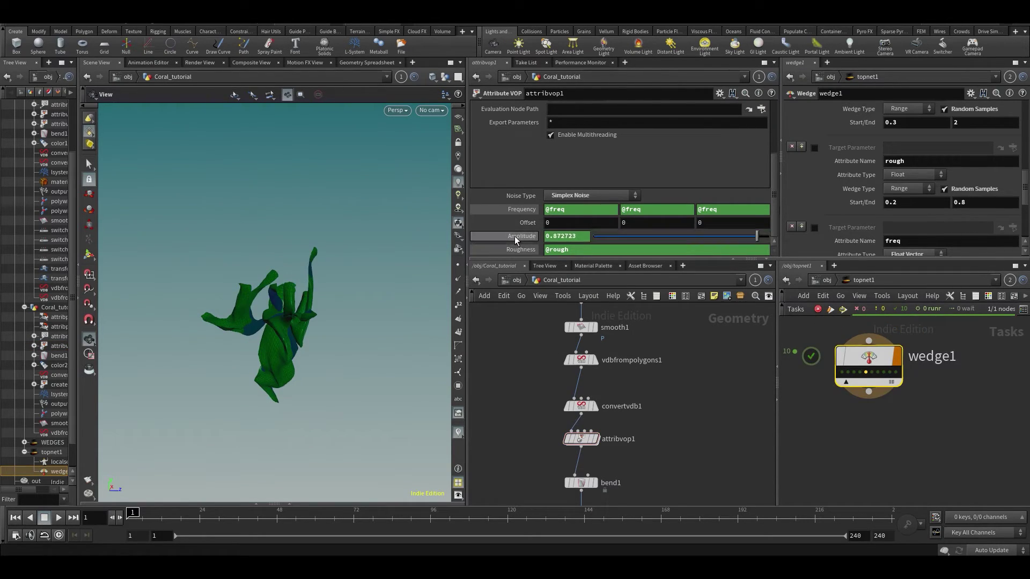
click(521, 234)
click(531, 236)
click(543, 236)
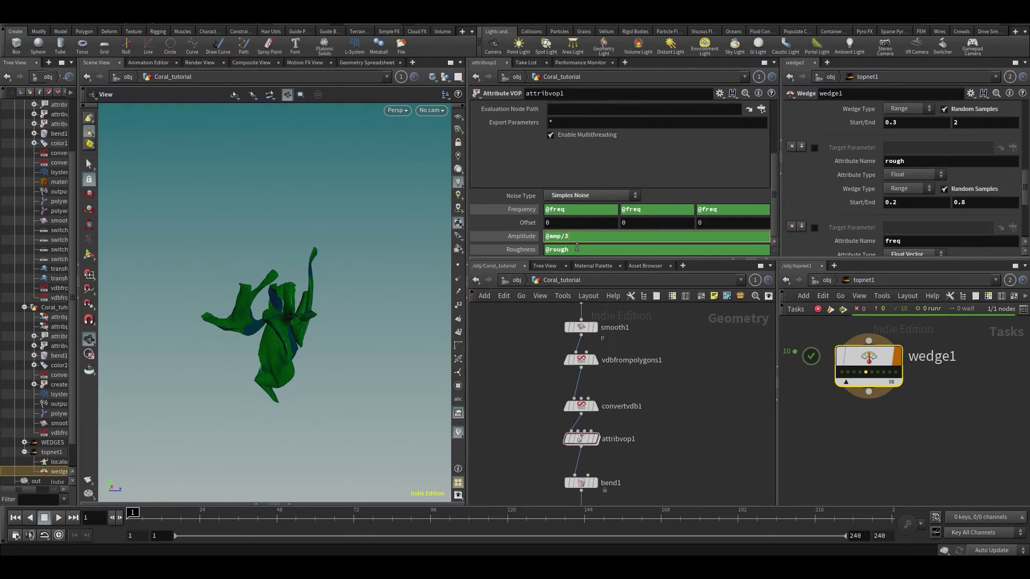
text(/3)
key(Return)
click(576, 248)
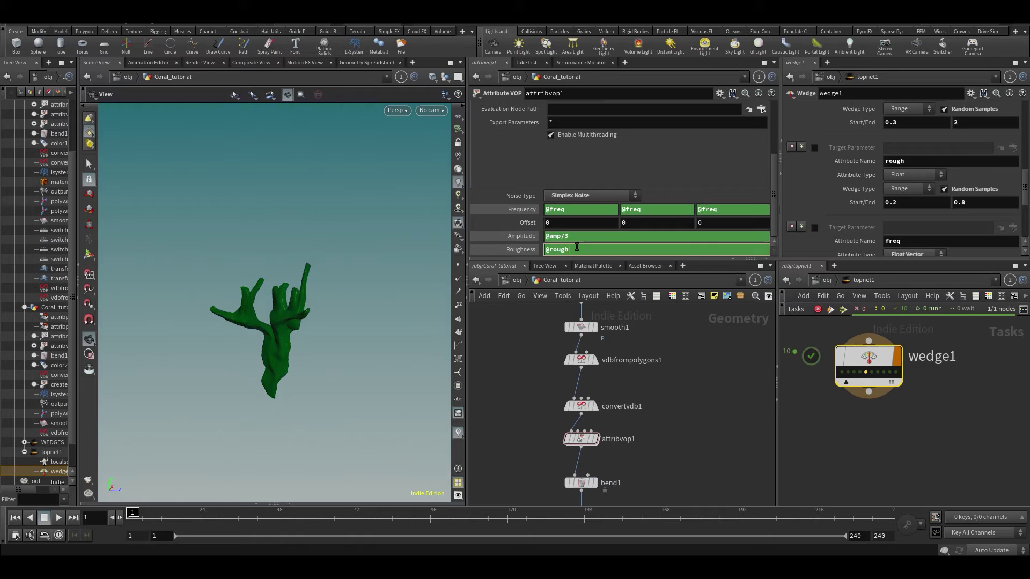
click(526, 209)
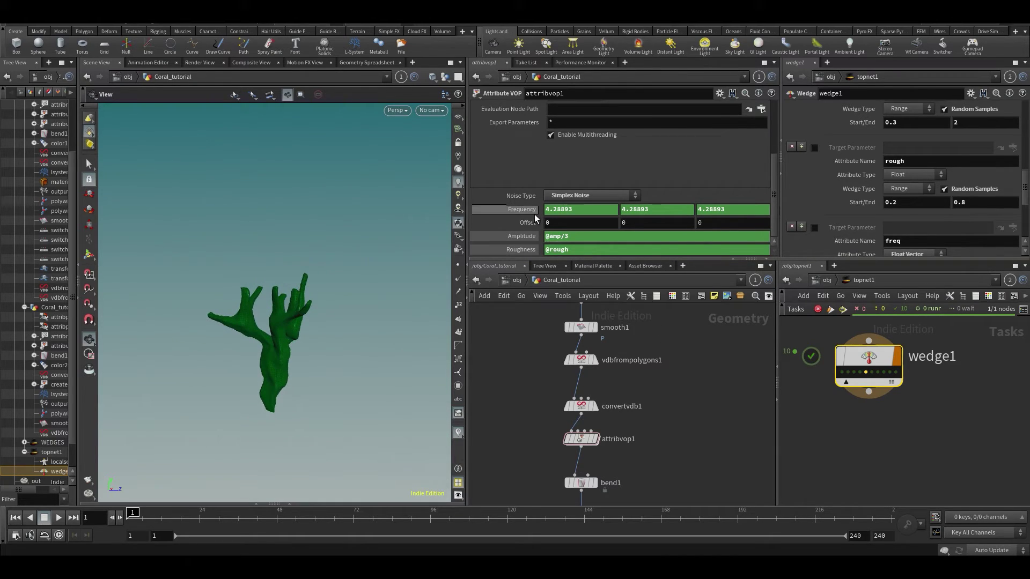
click(589, 209)
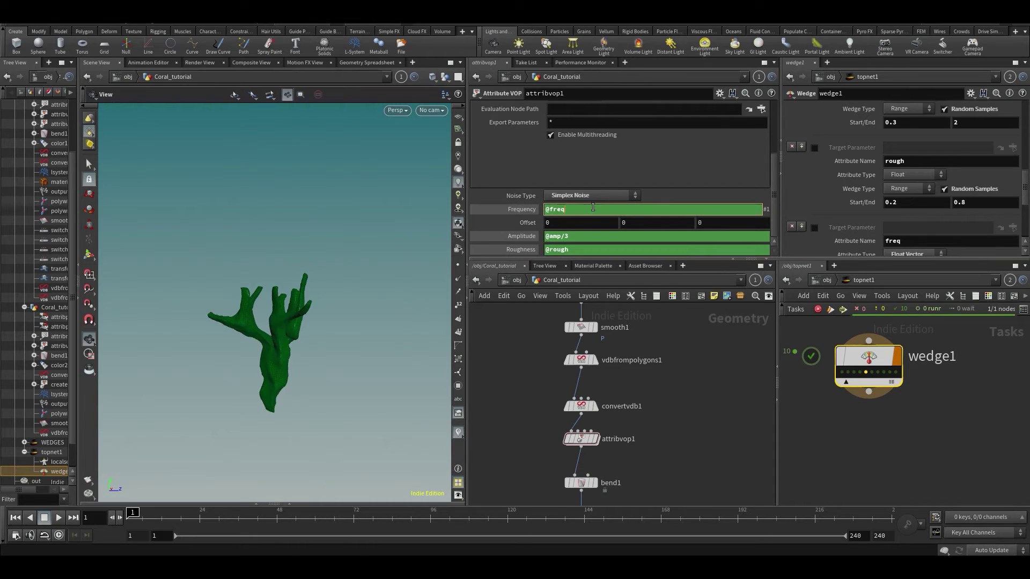
text(*3)
key(Return)
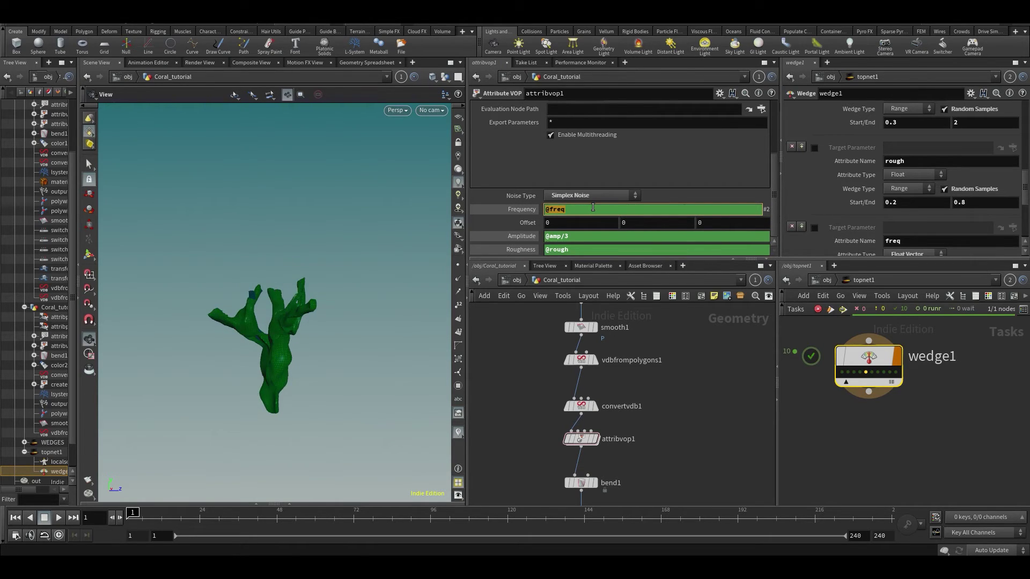
key(BackSpace)
key(Return)
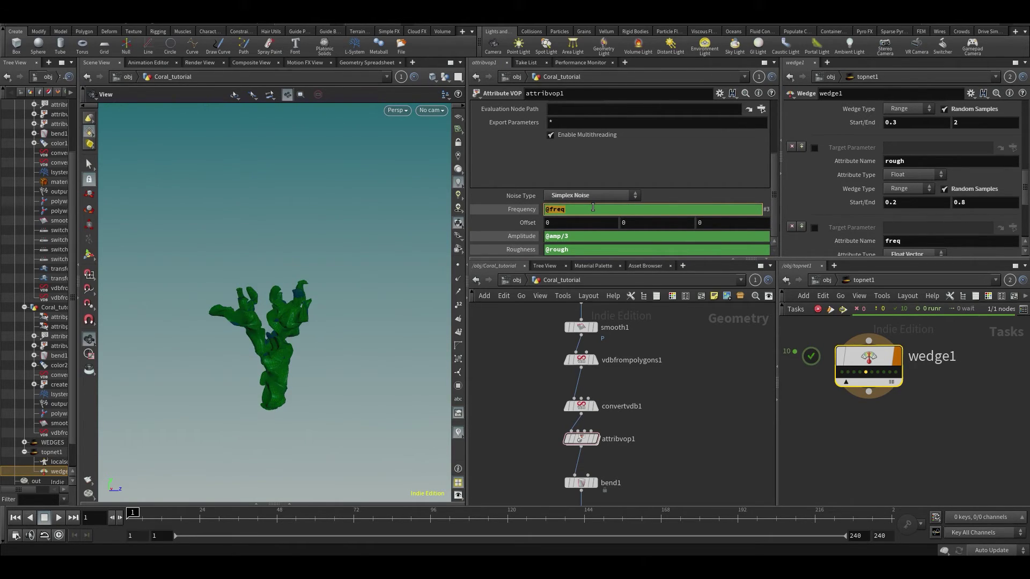
text($)
key(Escape)
text(*3)
key(Return)
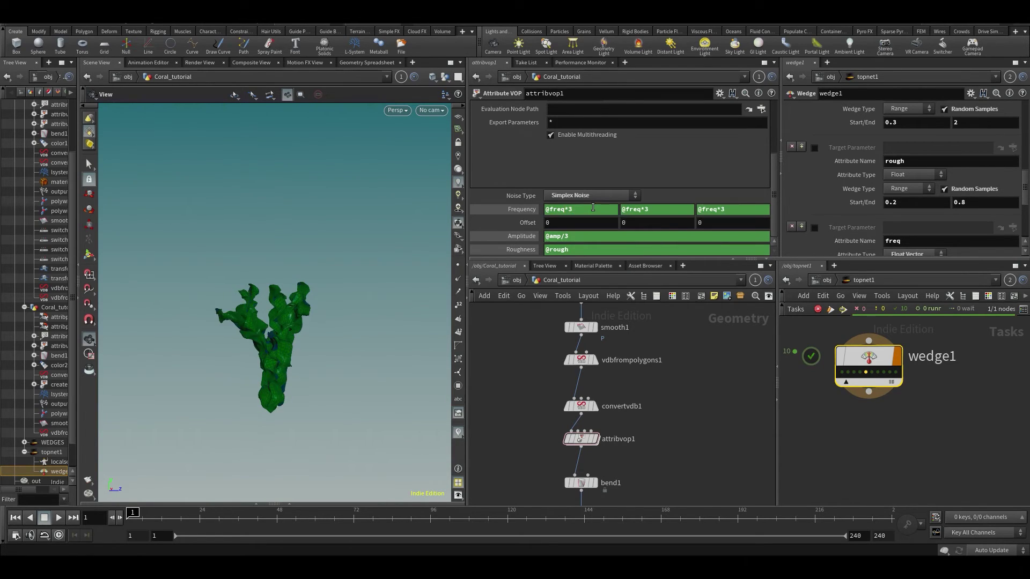
click(593, 236)
key(BackSpace)
text(8)
key(Return)
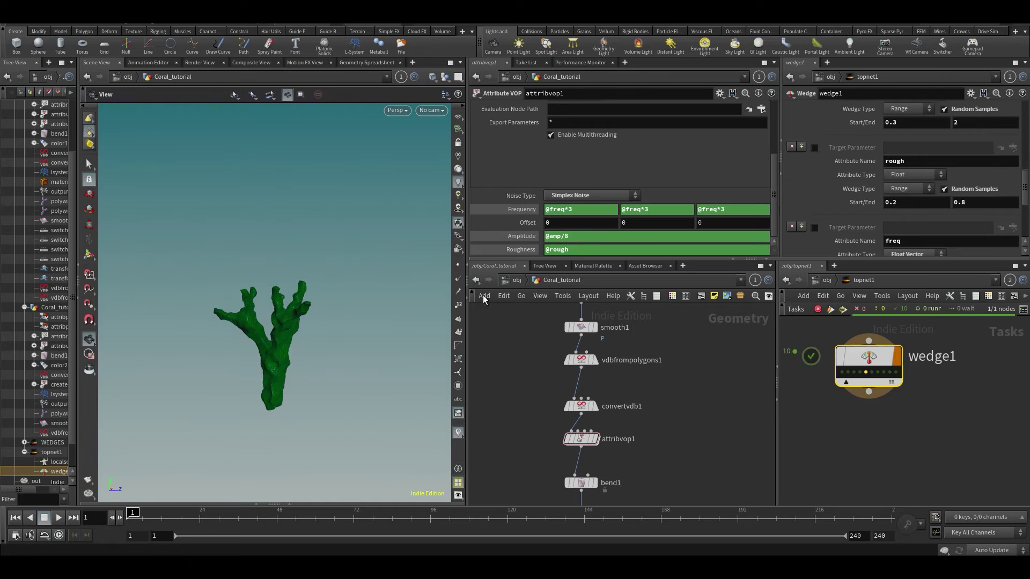
drag(467, 295, 412, 295)
click(540, 237)
text(1)
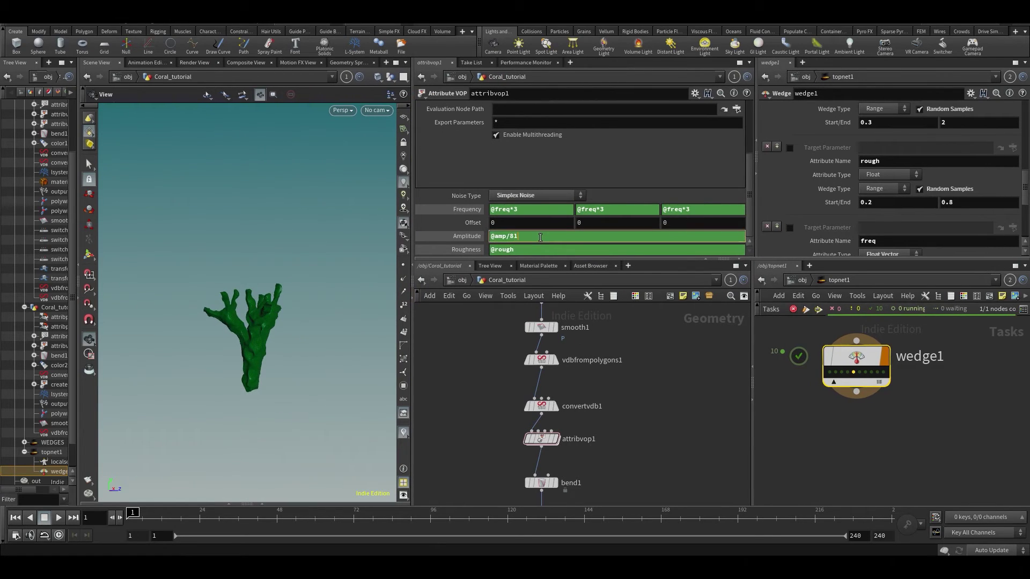
text(10)
key(Return)
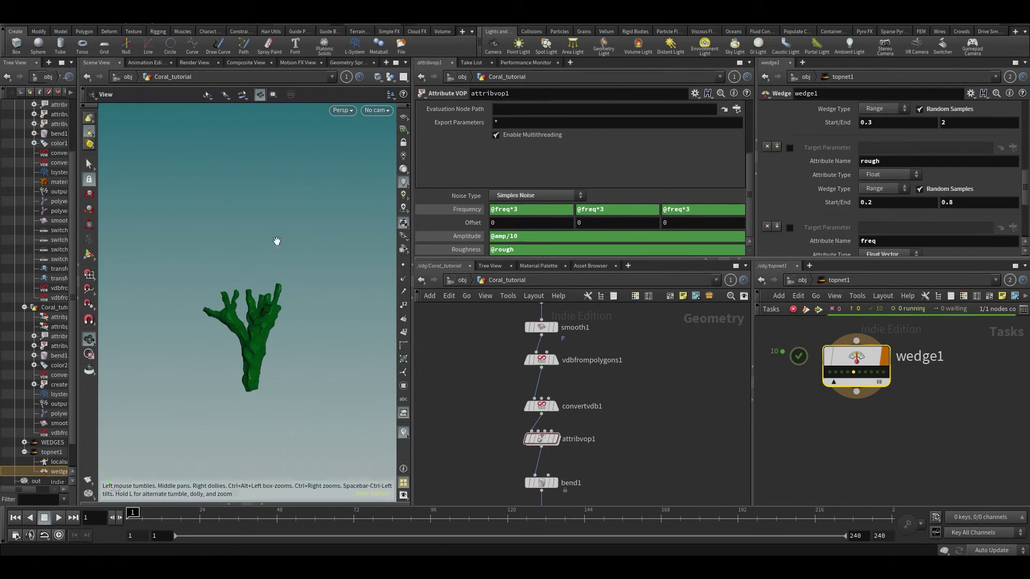
mouse_move(864, 367)
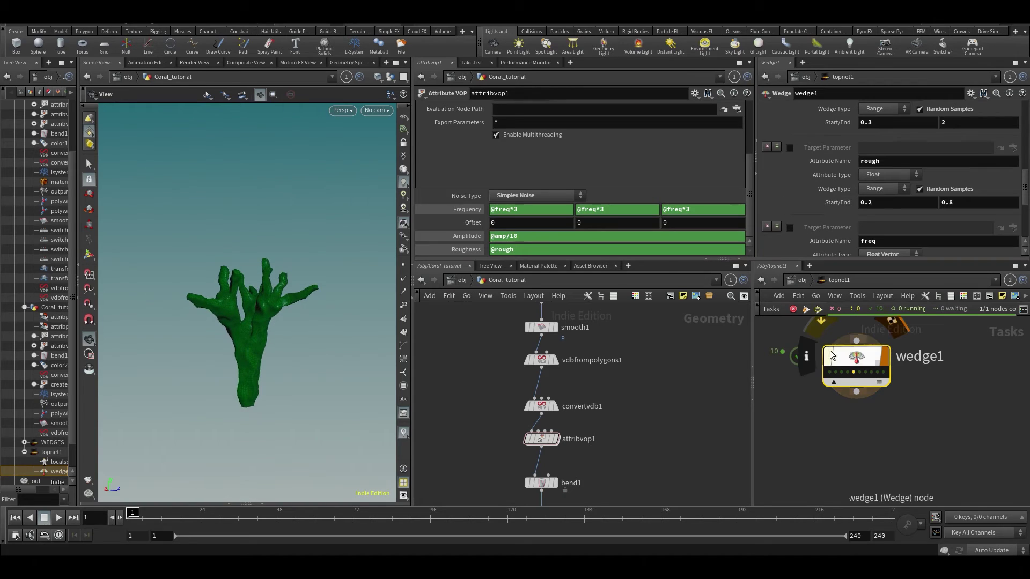
key(shift+v)
click(871, 372)
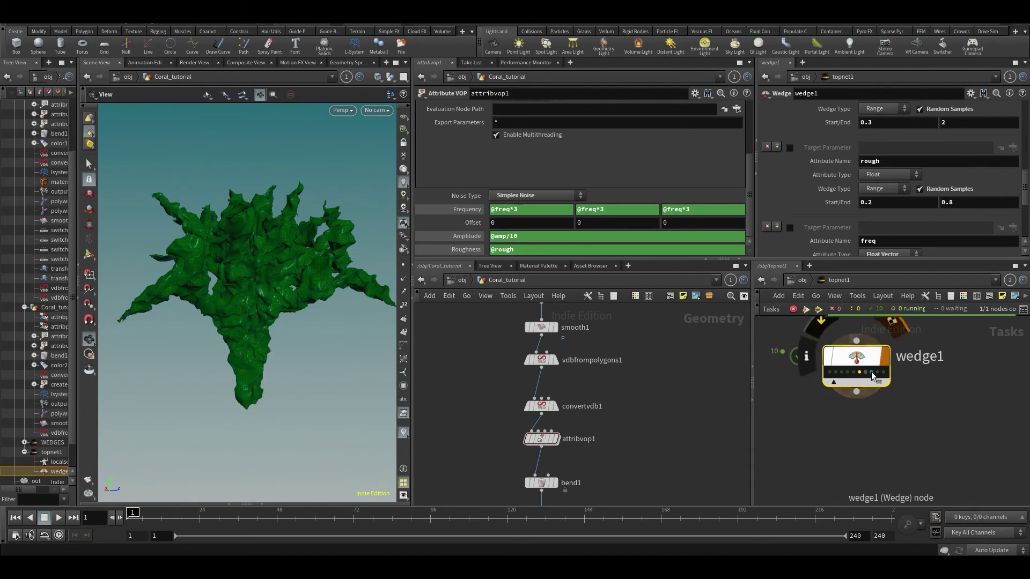
click(556, 236)
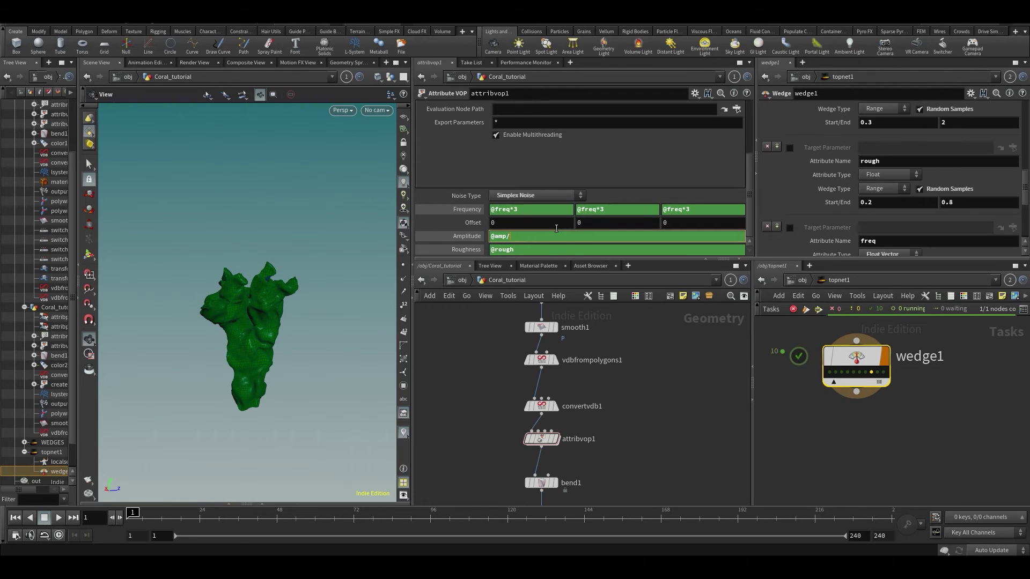
text(20)
key(Return)
key(ctrl+s)
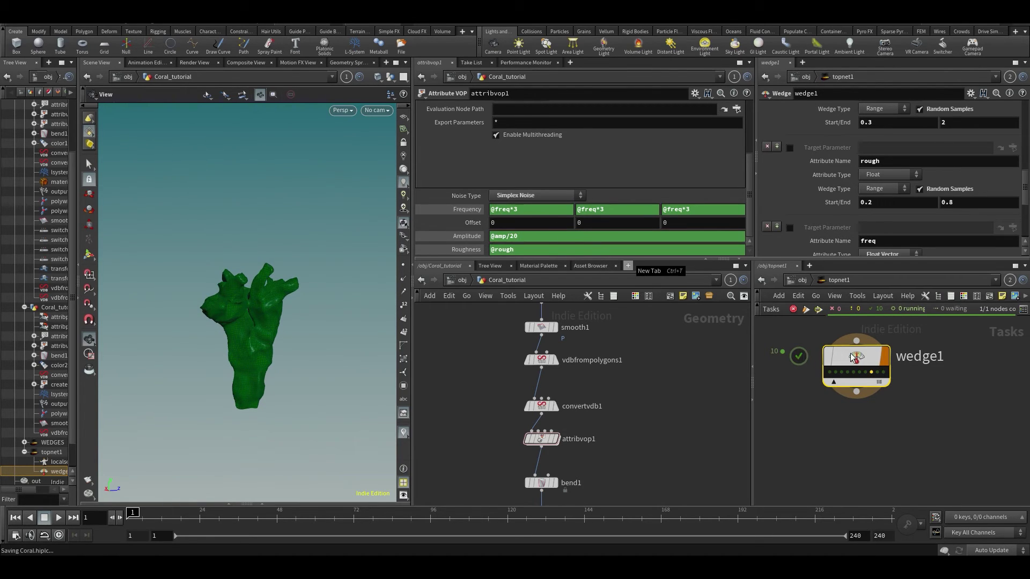
Preview two more coral variants and orbit around the bushier coral
click(851, 372)
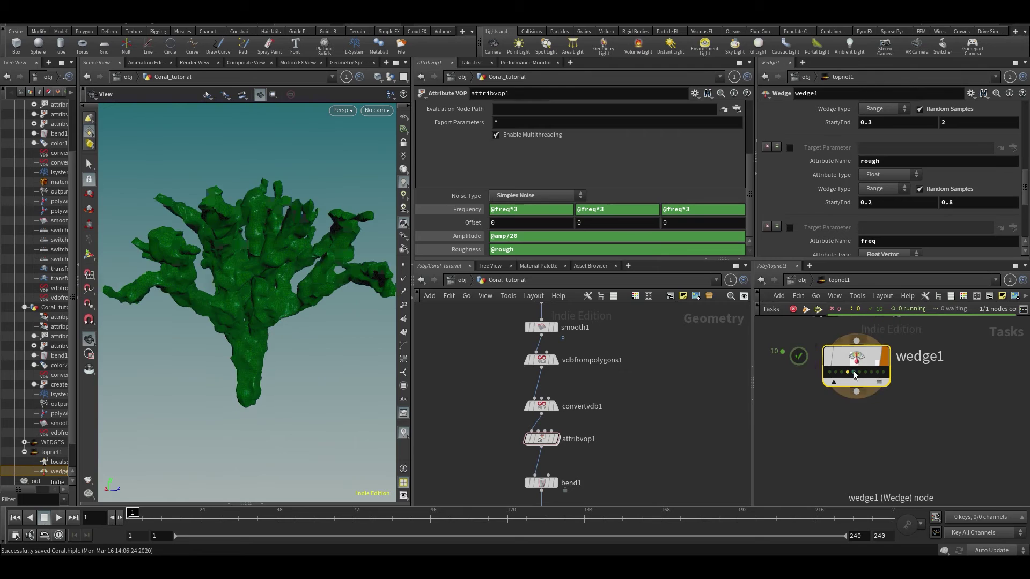
click(859, 372)
drag(215, 252, 236, 295)
scroll(861, 170, up, 2)
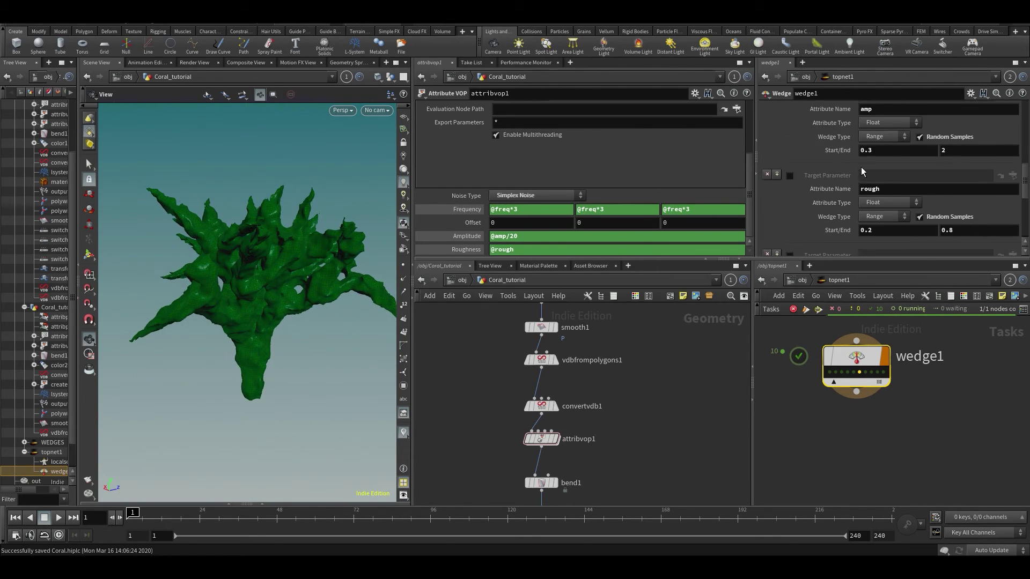
scroll(862, 170, down, 4)
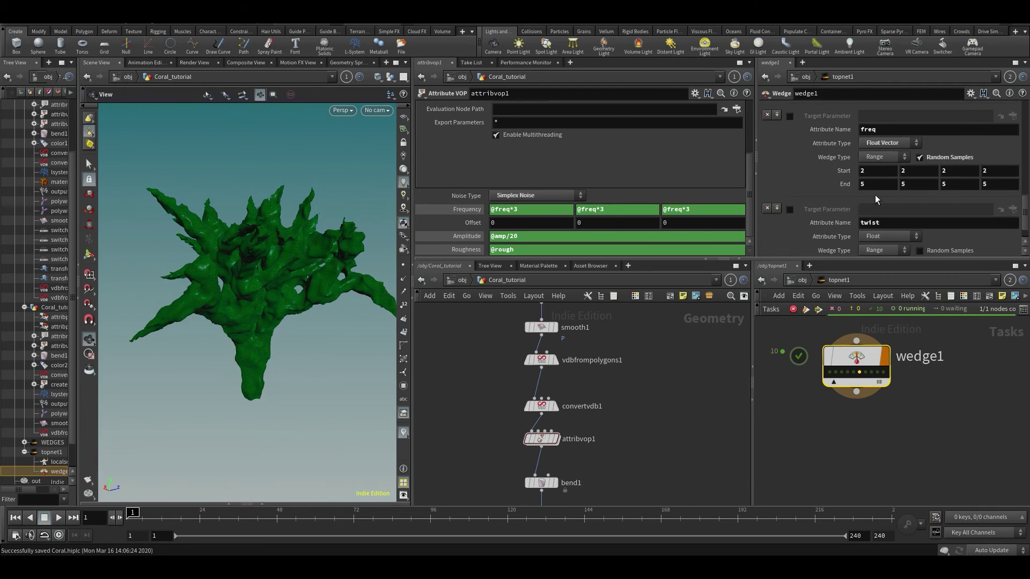
scroll(874, 194, up, 5)
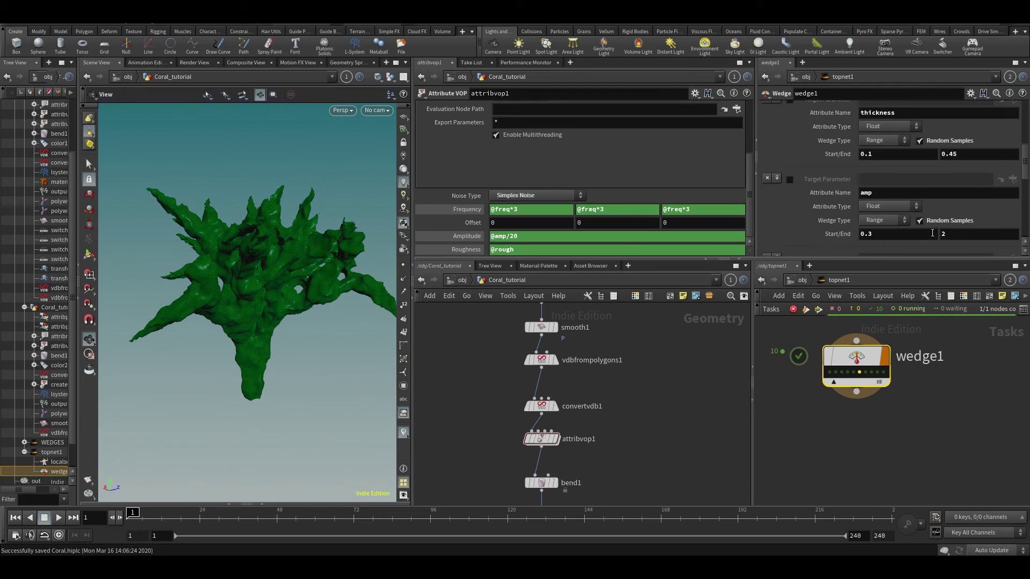
Set the wedge1 amp range end to 1.2 and preview five resulting coral variants
click(942, 234)
text(1.2)
key(Return)
click(848, 372)
click(865, 372)
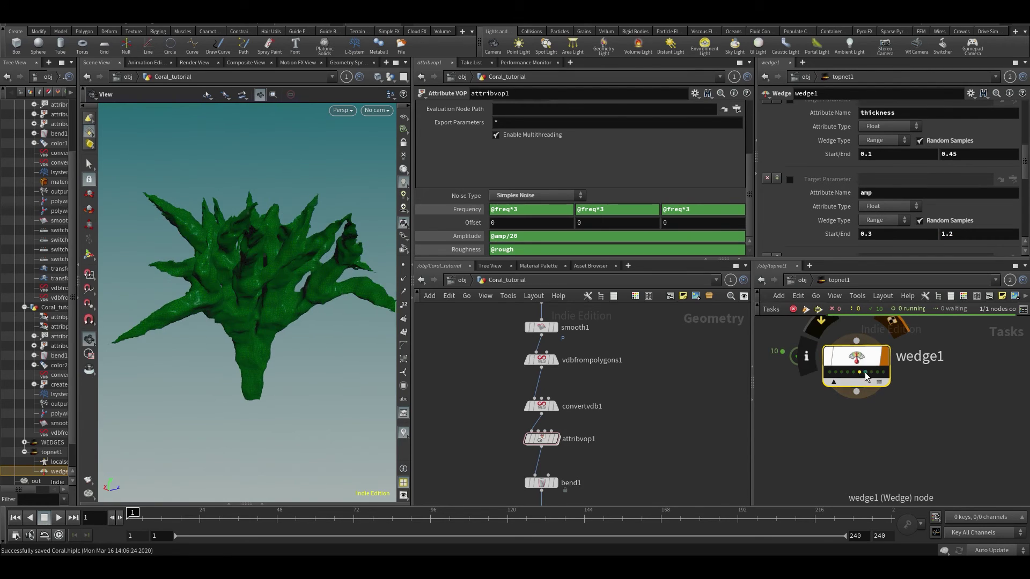
click(871, 372)
click(859, 372)
click(847, 372)
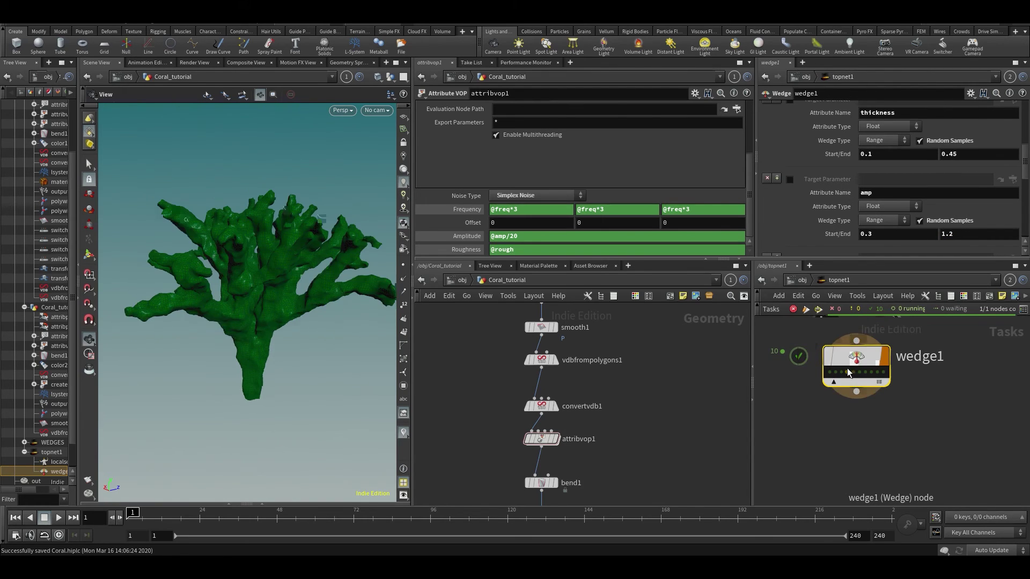
Widen the 3D view and orbit to inspect the taller, tree-like branching coral
scroll(266, 260, up, 3)
drag(267, 260, 306, 275)
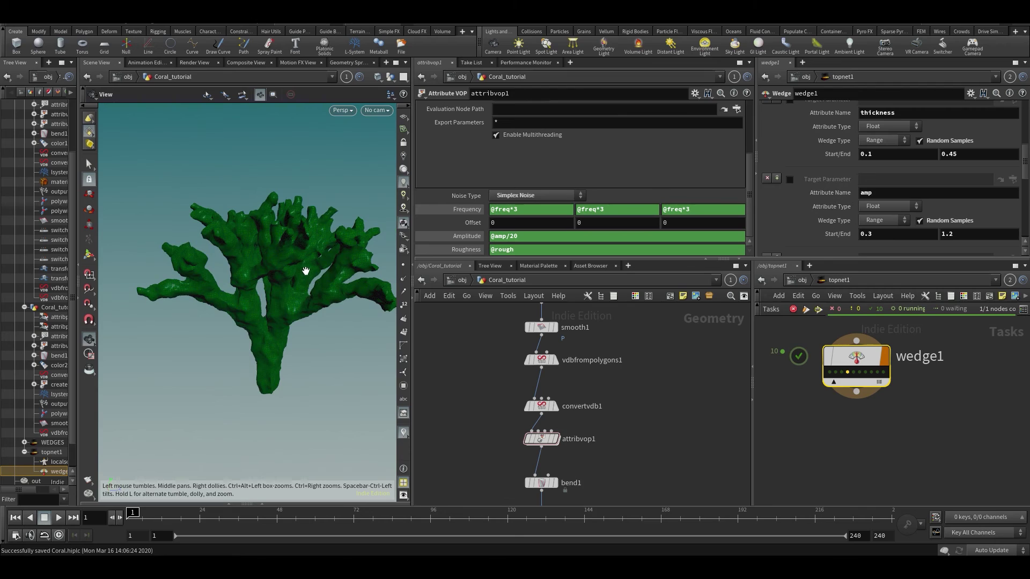
drag(221, 248, 270, 294)
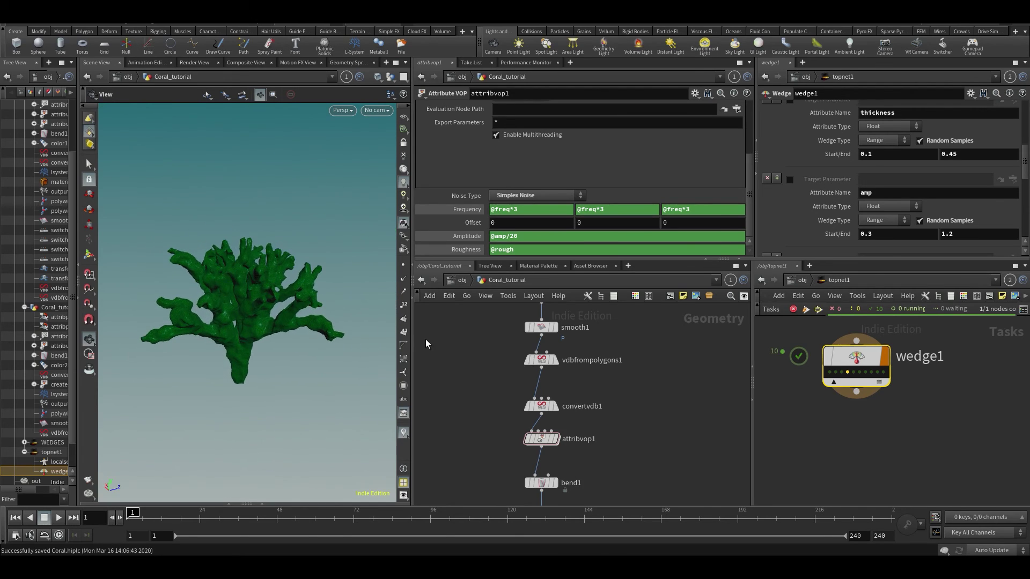
drag(412, 339, 460, 339)
drag(279, 354, 222, 305)
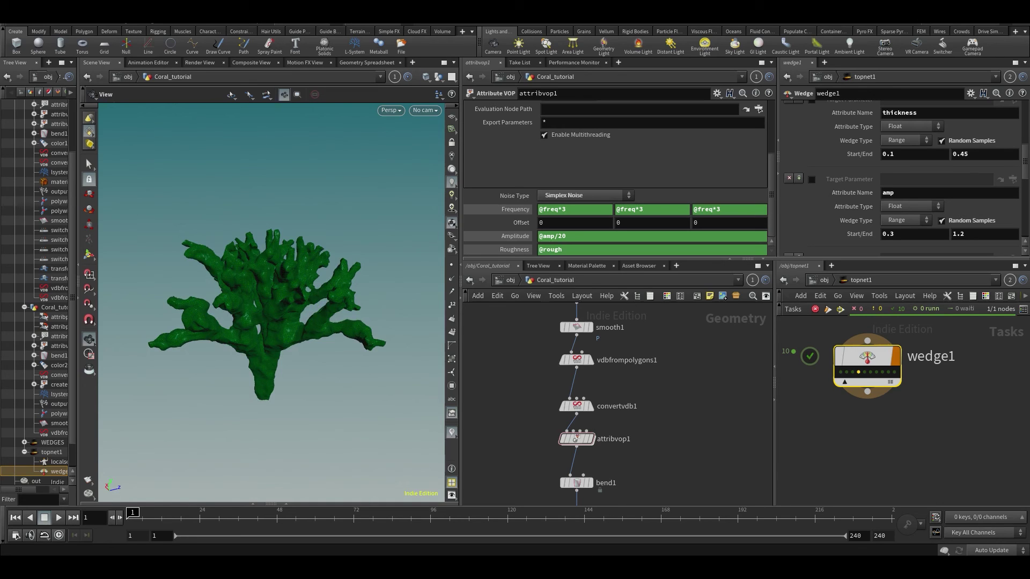
scroll(662, 397, down, 5)
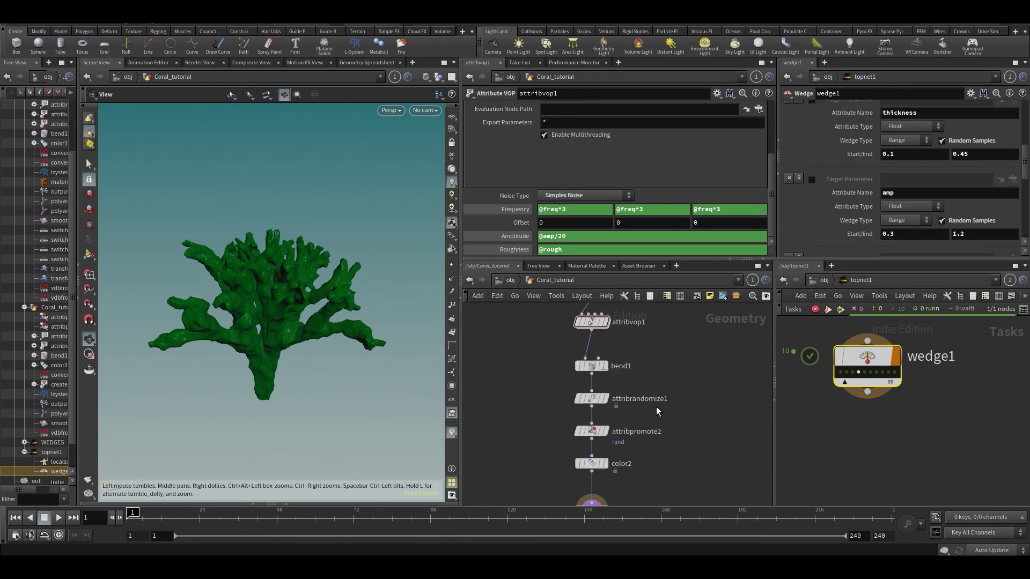
scroll(658, 411, down, 2)
drag(234, 312, 252, 349)
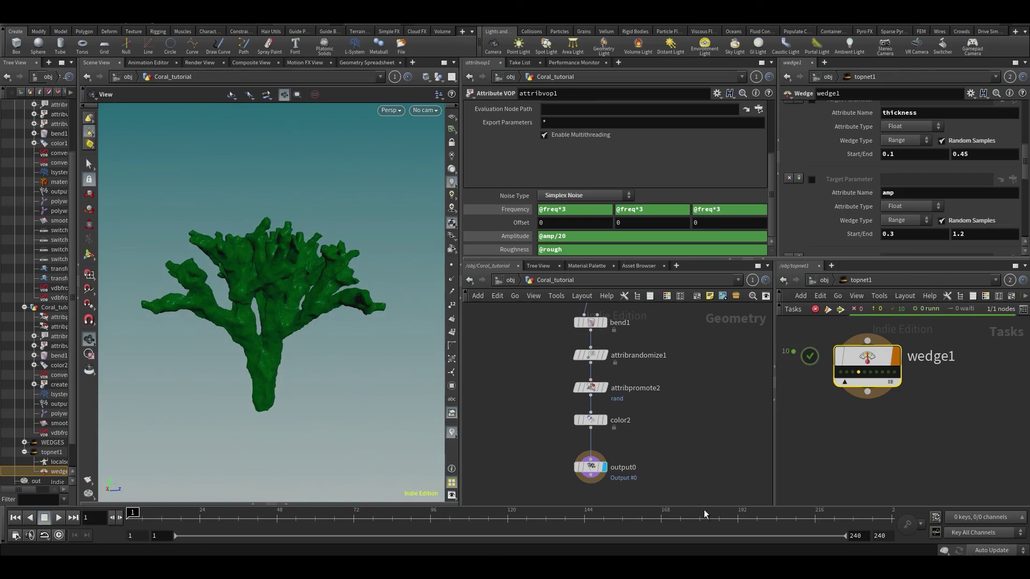